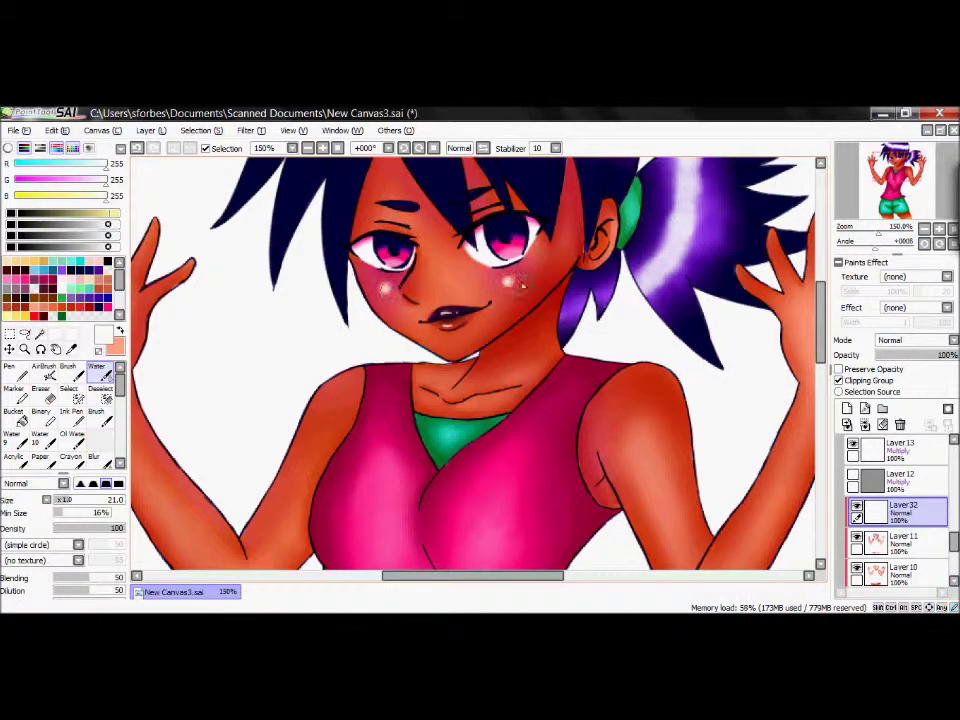
Paint peach (255, 160, 130) and white highlights along the character's right upper arm and forearm on Layer32, then blend them smooth.
key(x)
drag(338, 372, 268, 505)
key(ctrl+z)
scroll(310, 410, left, 5)
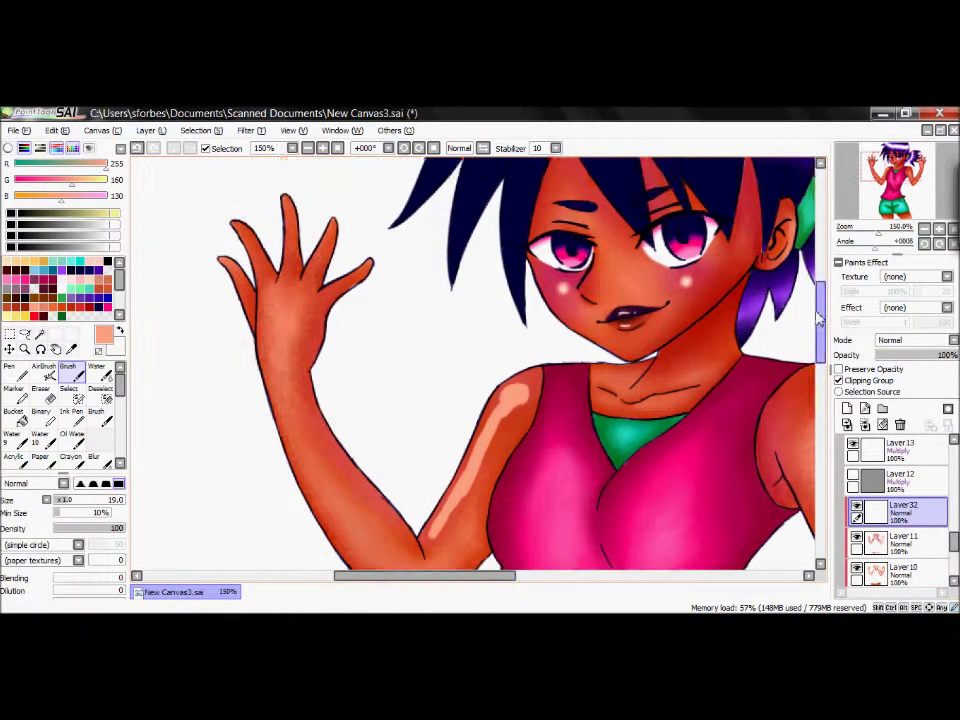
scroll(300, 400, down, 4)
drag(297, 393, 352, 494)
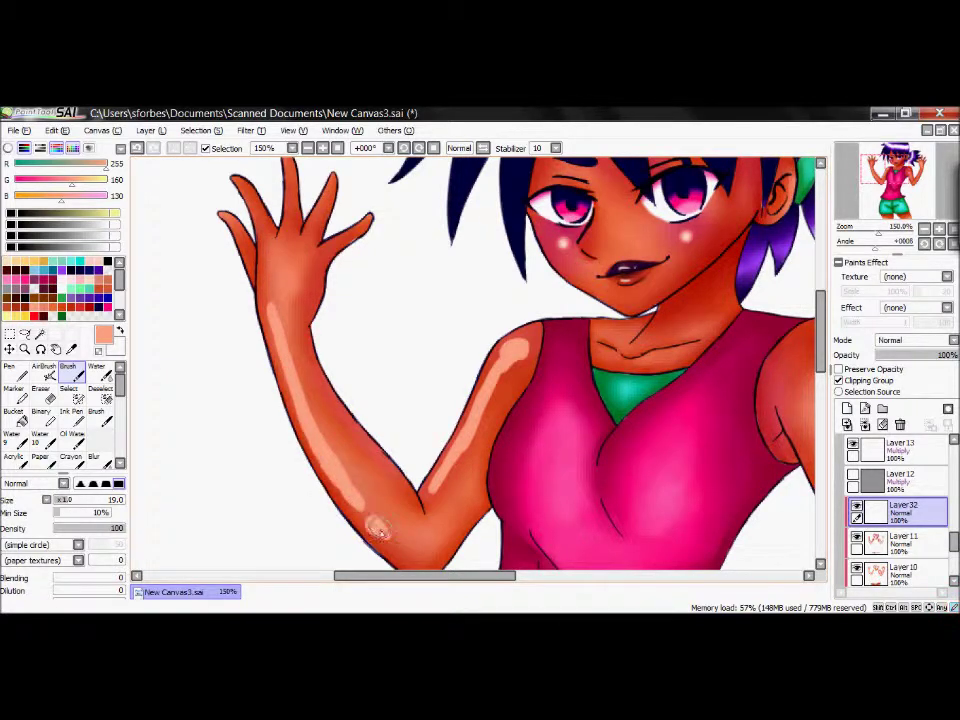
key(w)
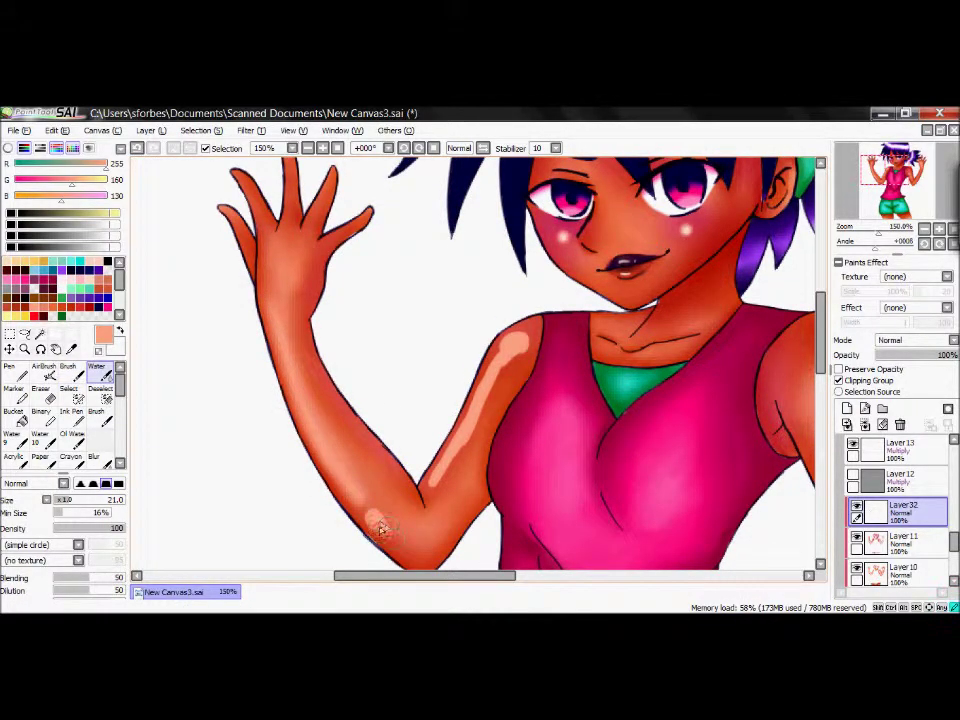
drag(482, 386, 462, 443)
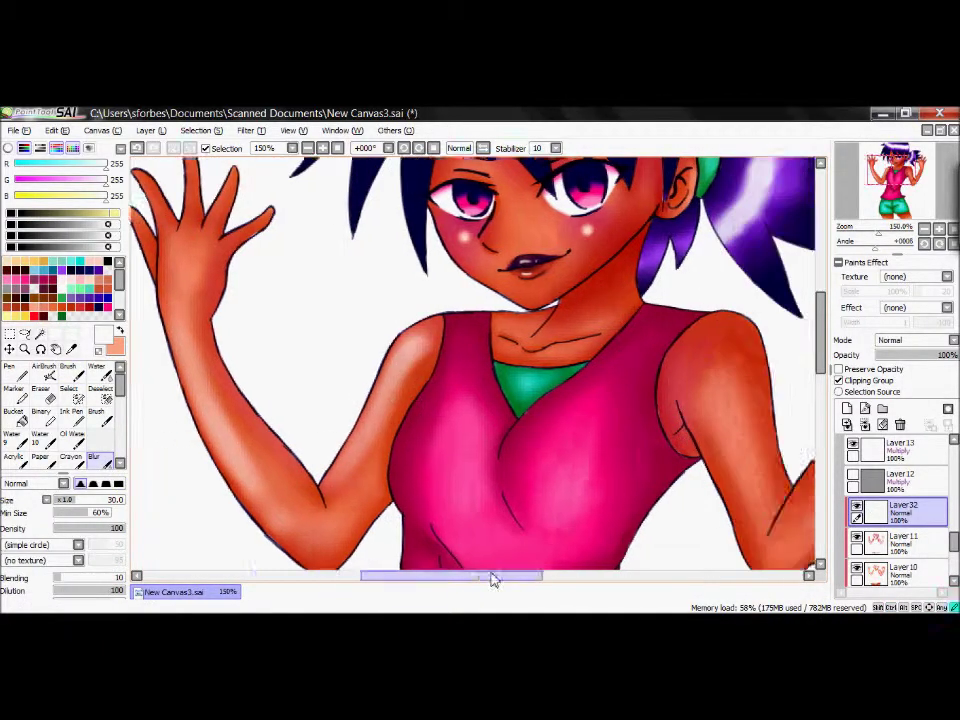
Paint peach highlights along the character's left upper arm, forearm and palm with the size 19 Brush, then blend them with Water.
drag(490, 580, 551, 580)
key(b)
mouse_move(413, 334)
mouse_down()
mouse_move(434, 360)
mouse_move(395, 348)
mouse_move(408, 434)
mouse_move(458, 530)
mouse_up()
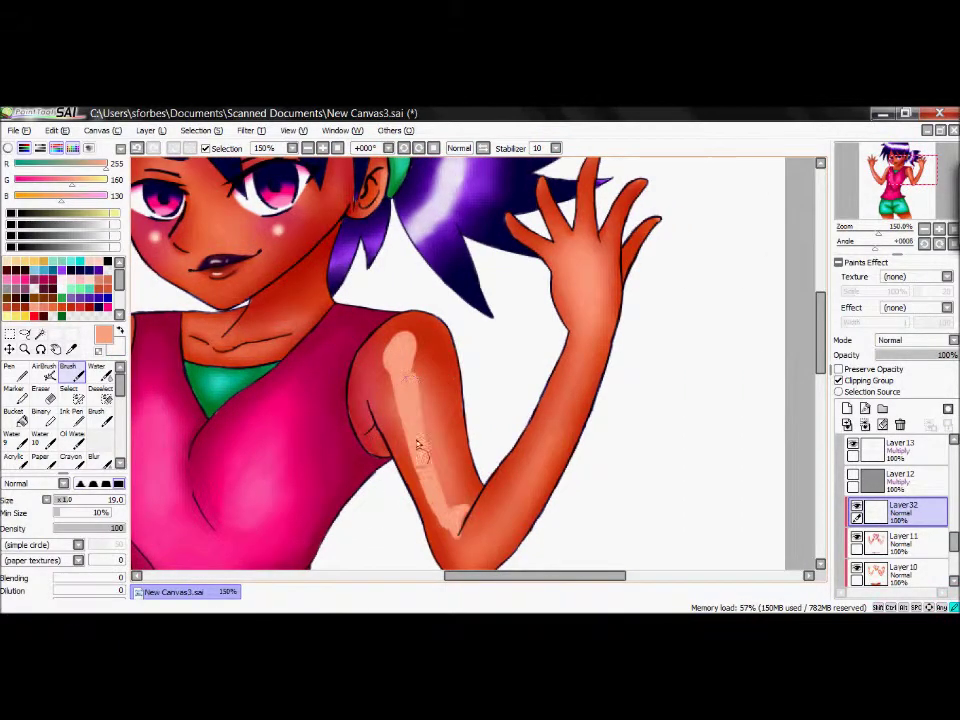
key(w)
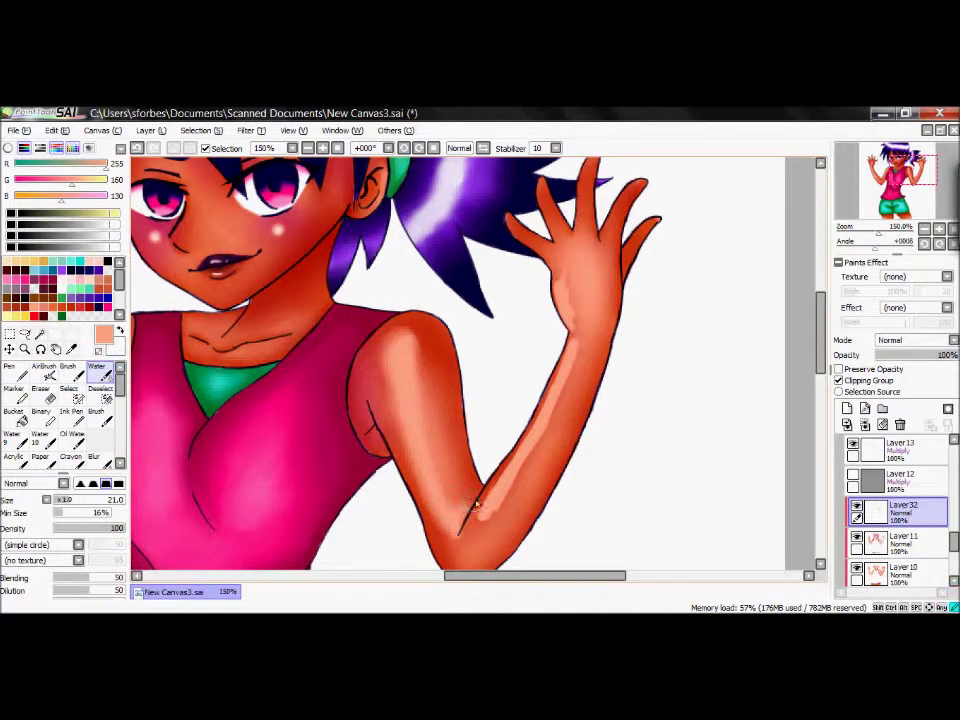
mouse_move(387, 344)
mouse_down()
mouse_move(489, 510)
mouse_move(553, 393)
mouse_up()
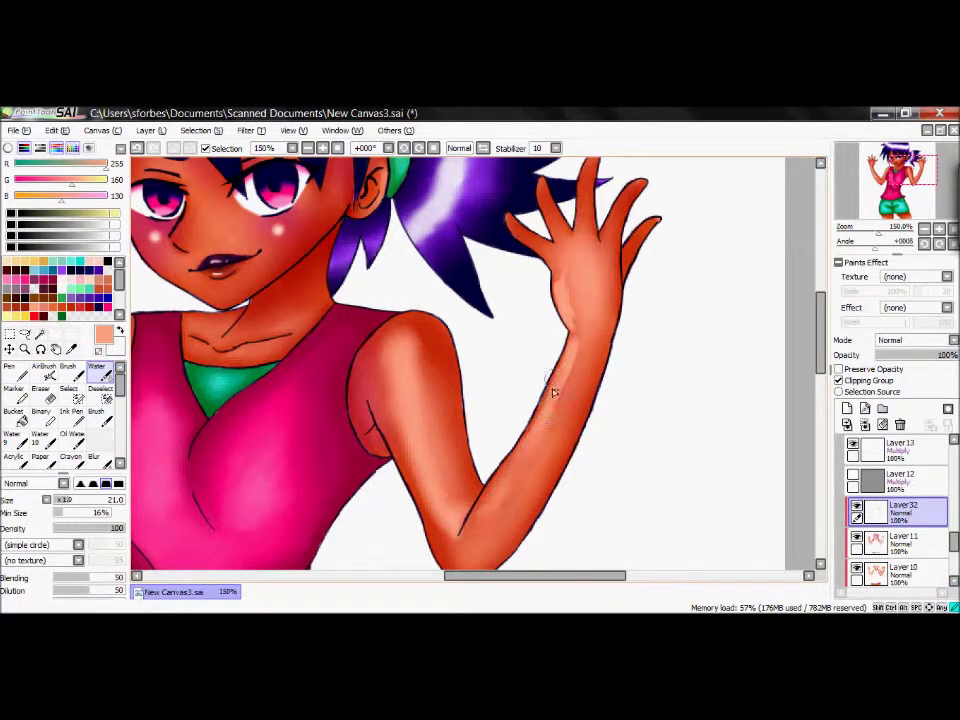
mouse_move(578, 352)
mouse_down()
mouse_move(540, 480)
mouse_move(483, 530)
mouse_up()
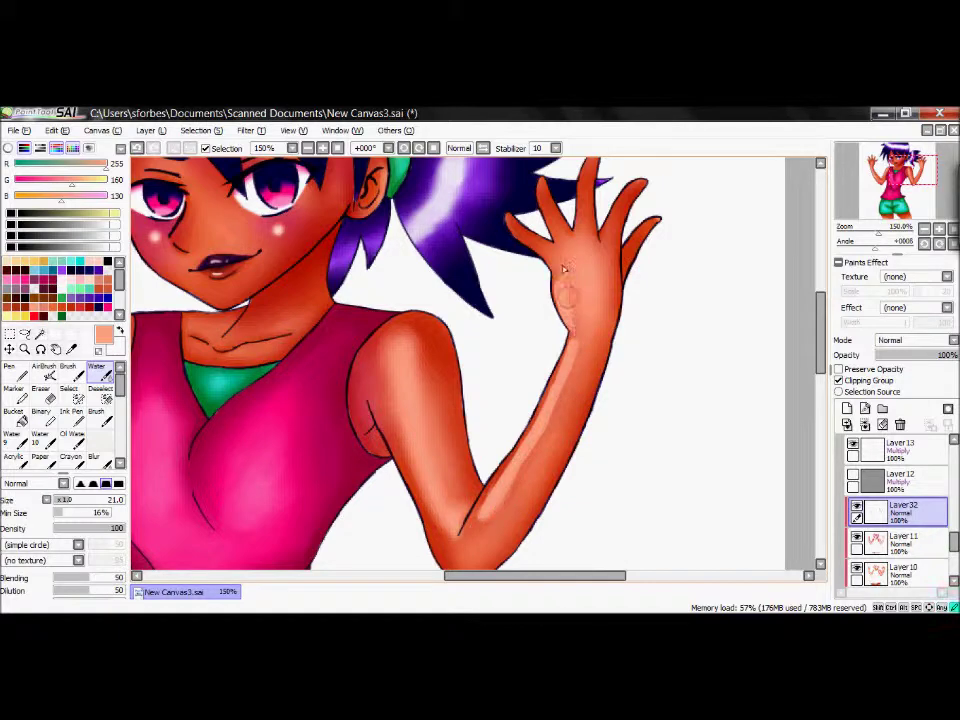
scroll(527, 452, left, 1)
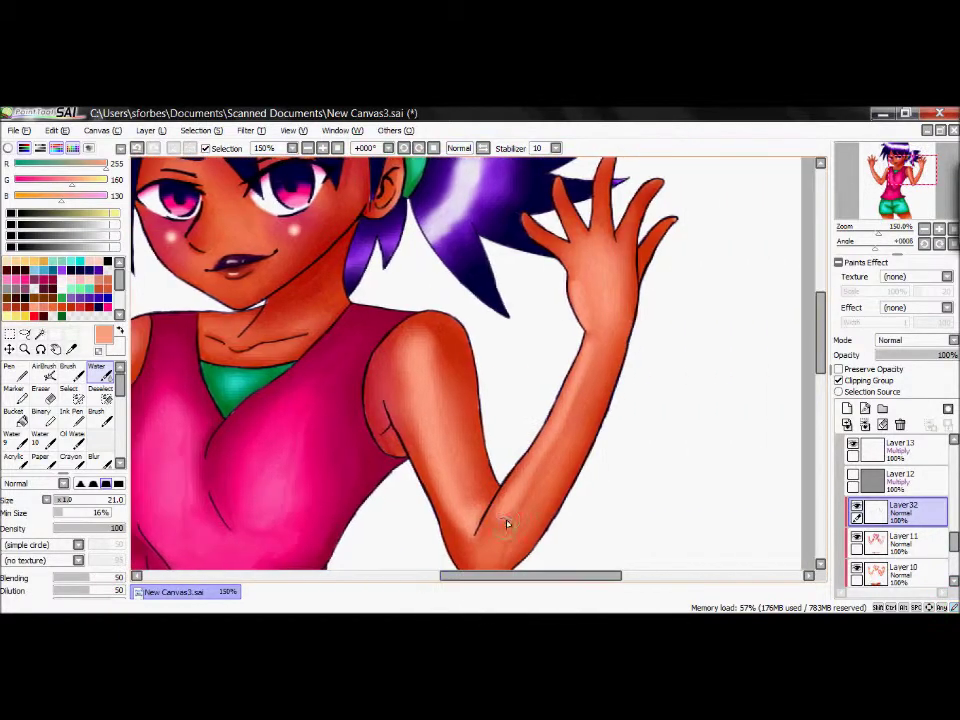
Add white highlights over the peach ones on the character's left arm and soften them with Blur.
key(x)
key(b)
mouse_move(422, 364)
mouse_down()
mouse_move(514, 501)
mouse_move(551, 343)
mouse_move(415, 370)
mouse_move(435, 454)
mouse_move(493, 506)
mouse_move(583, 381)
mouse_move(578, 535)
mouse_up()
scroll(821, 306, up, 5)
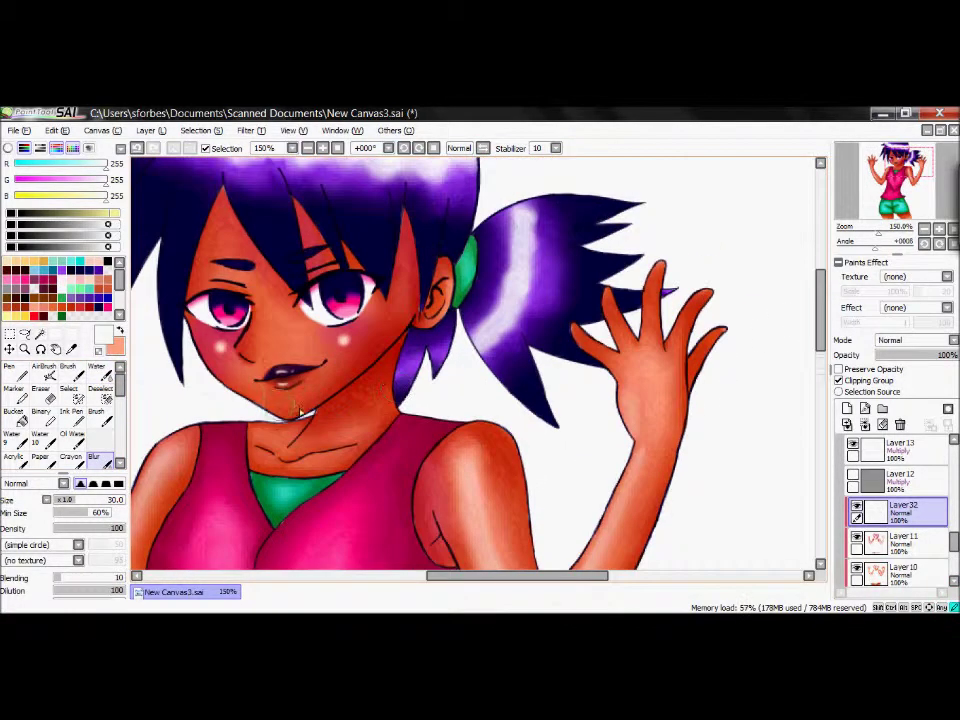
key(b)
drag(242, 388, 264, 384)
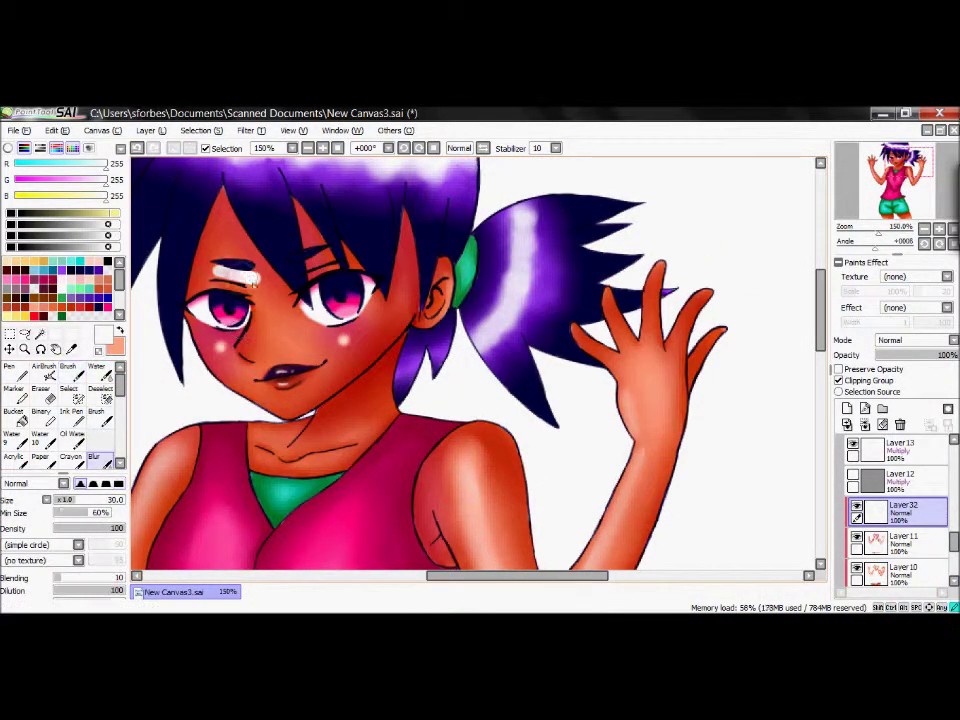
mouse_move(238, 338)
mouse_down()
mouse_move(256, 356)
mouse_move(262, 312)
mouse_up()
key(v)
key(b)
drag(240, 386, 298, 413)
click(93, 457)
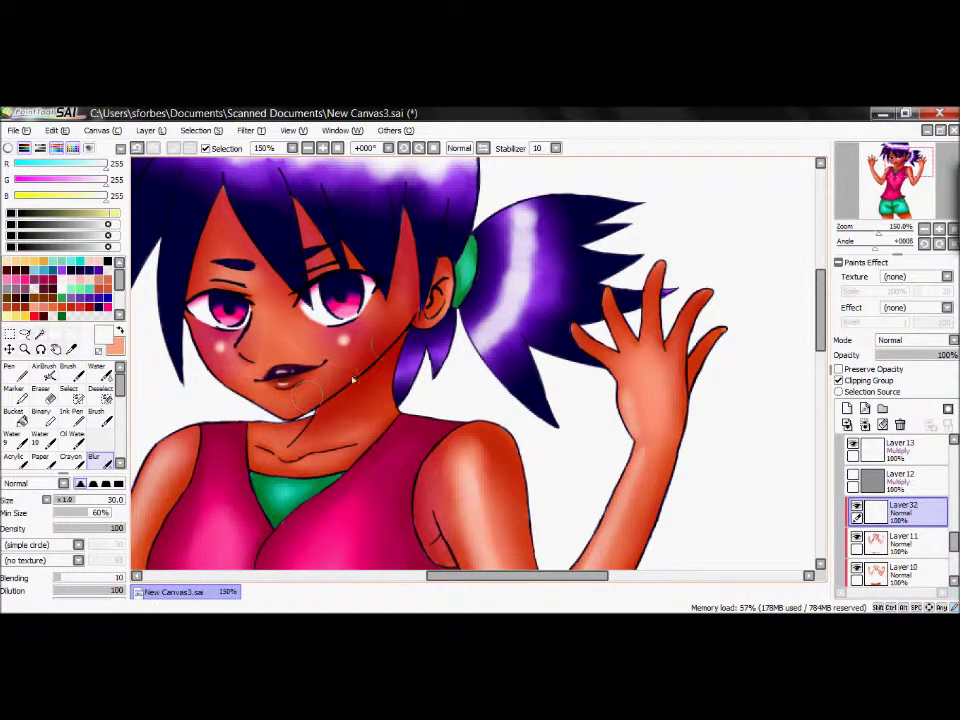
Paint a small peach highlight with a white spot on the chin using the size 11 Brush.
alt+click(352, 378)
key(b)
click(93, 457)
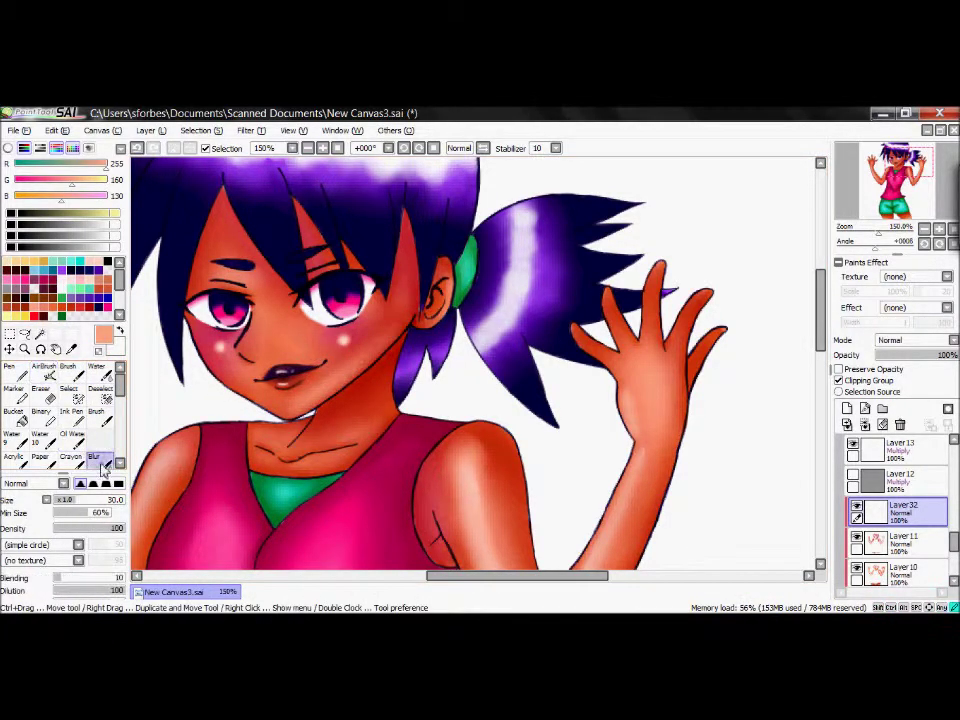
drag(300, 405, 360, 372)
key(b)
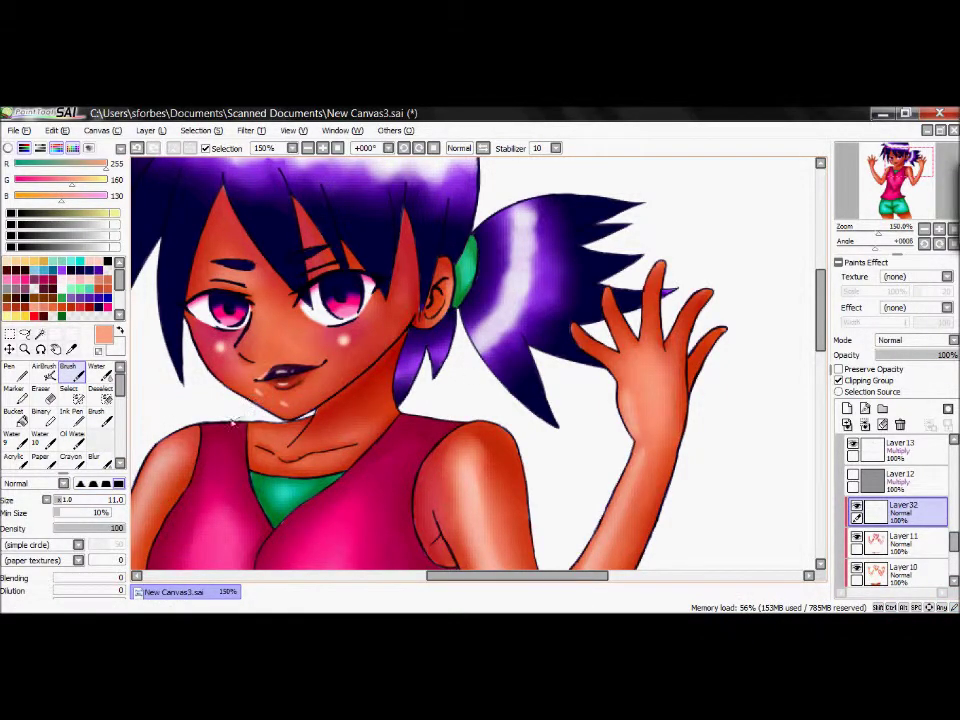
key(b)
key(b)
key(x)
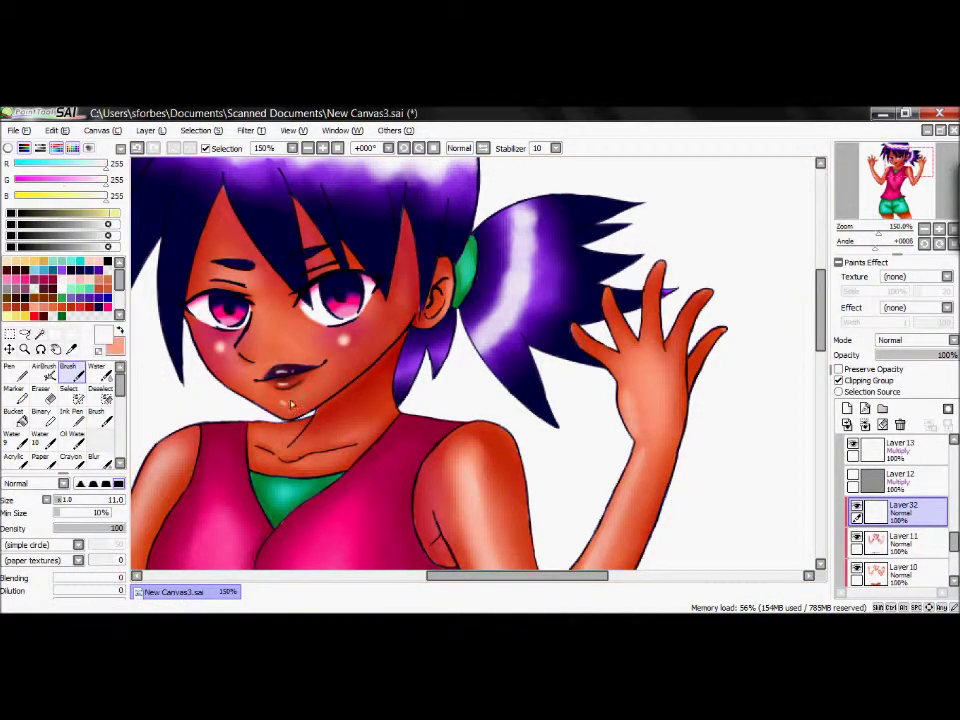
click(344, 341)
key(w)
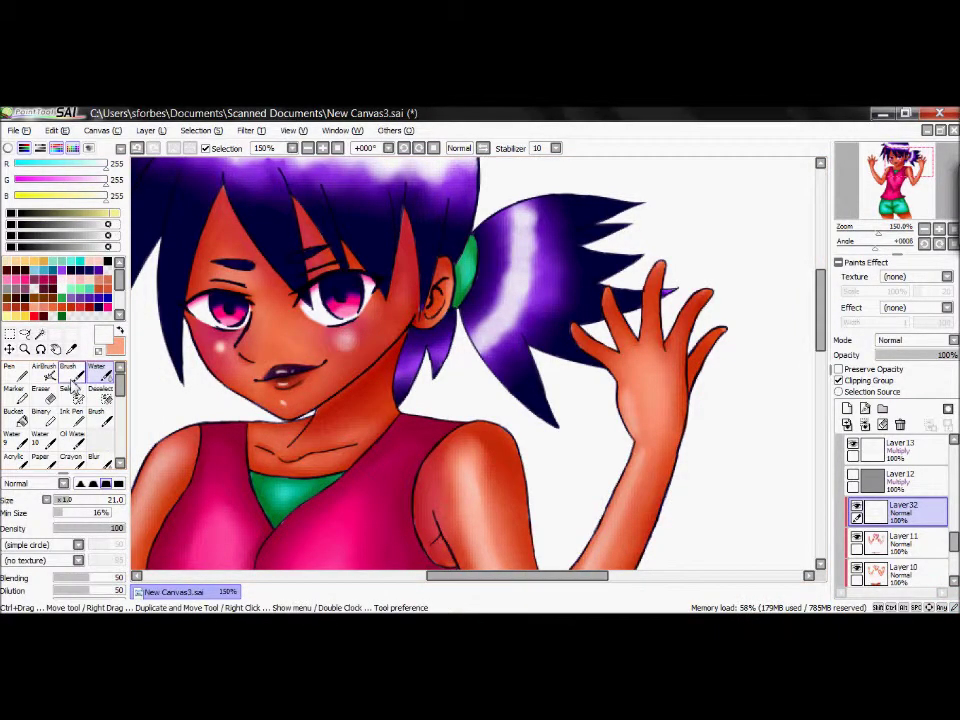
Paint brighter white highlight spots on both cheeks with the size 11 Brush and soften them with Water.
key(b)
key(x)
scroll(400, 350, down, 2)
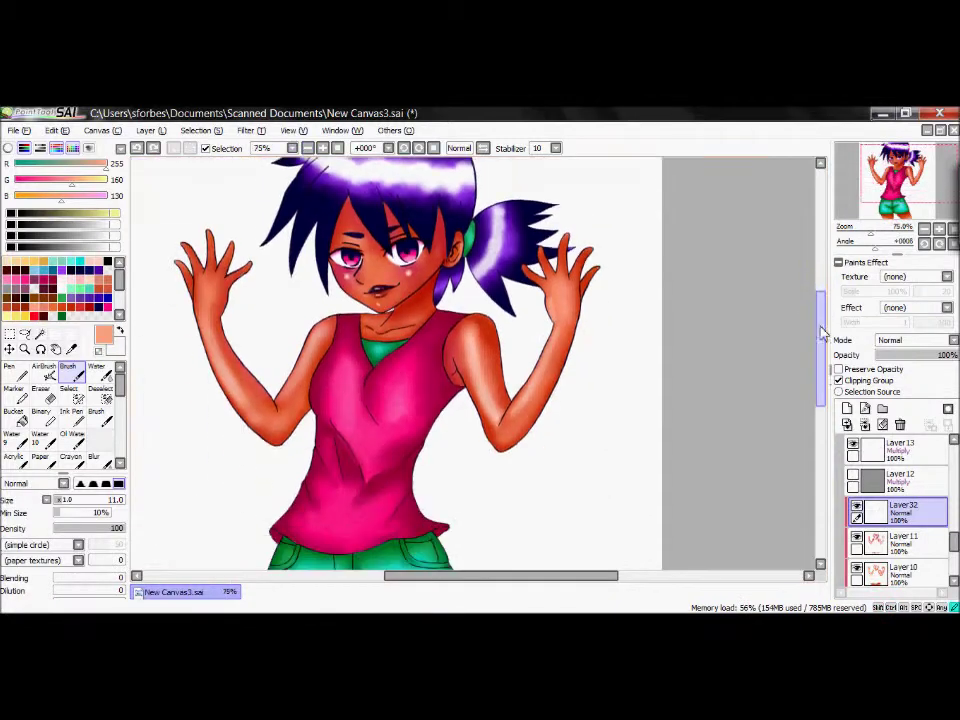
scroll(400, 350, up, 3)
key(x)
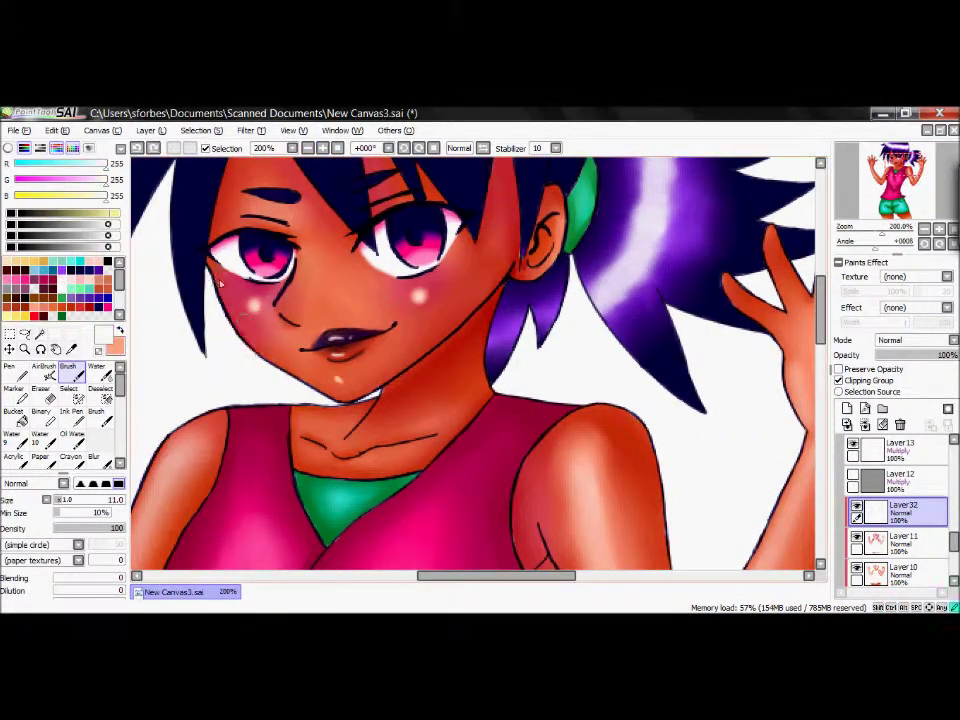
click(422, 293)
key(w)
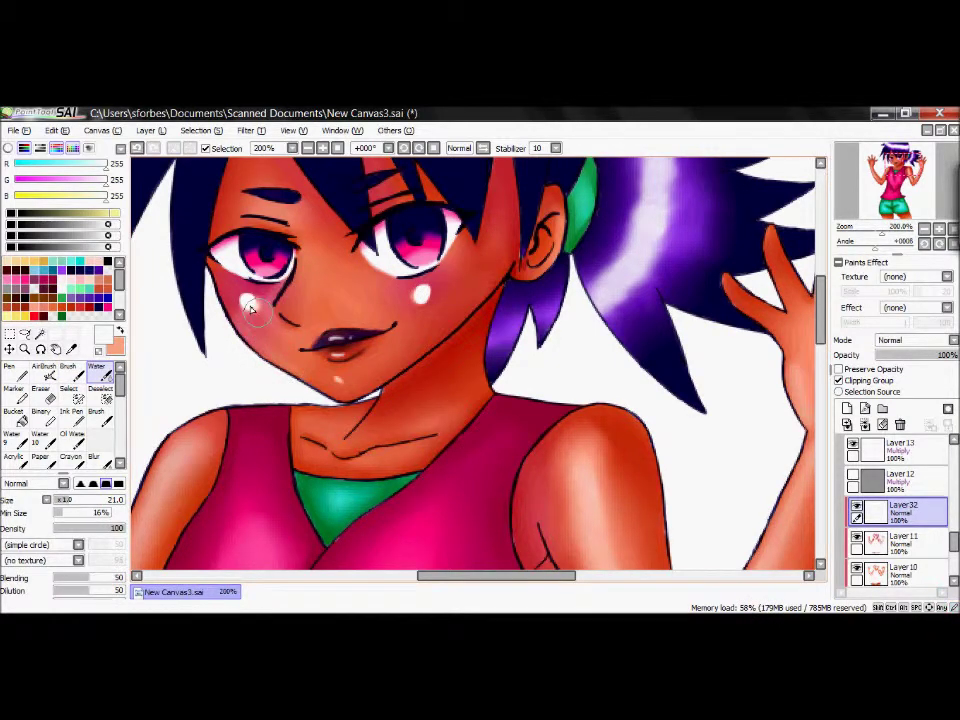
Airbrush peach at size 37 and white at size 15 over both cheek highlights, then blend them with Water.
click(43, 367)
key(x)
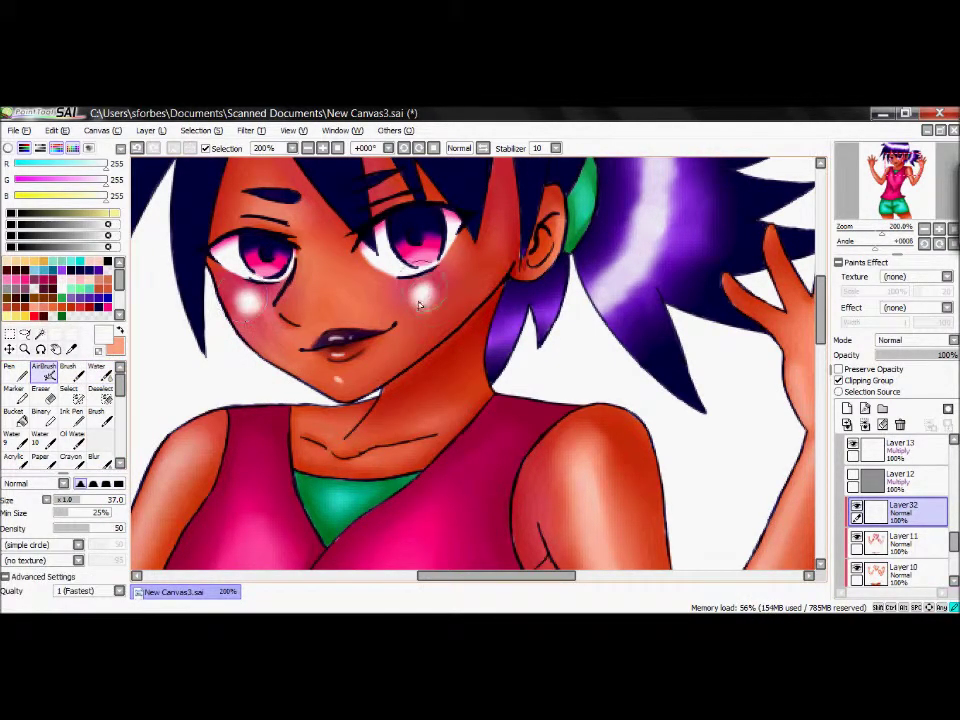
click(427, 298)
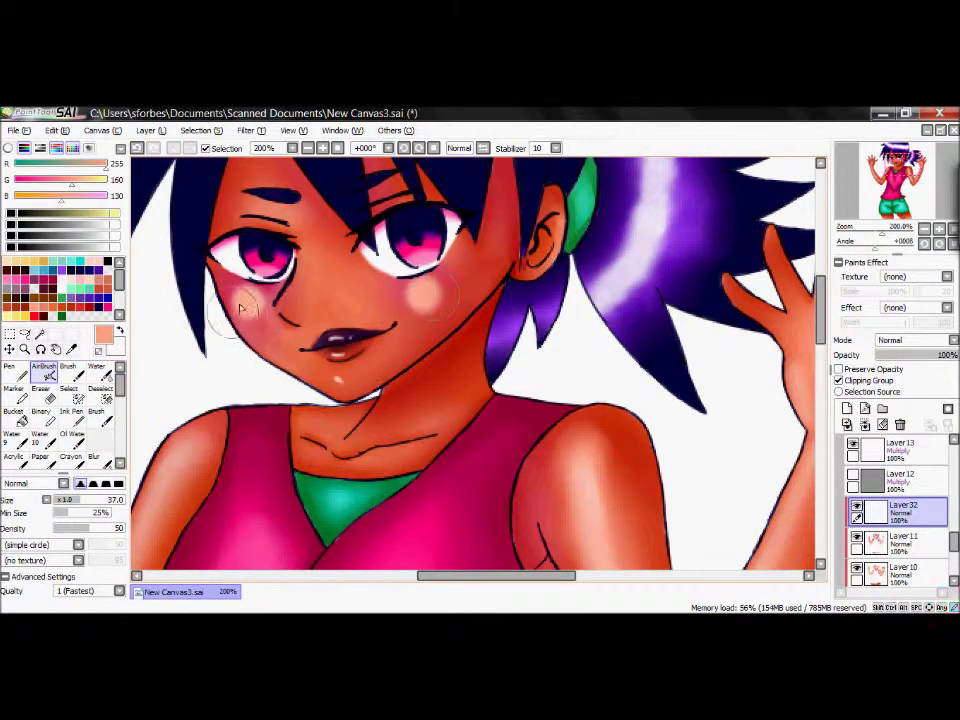
key(x)
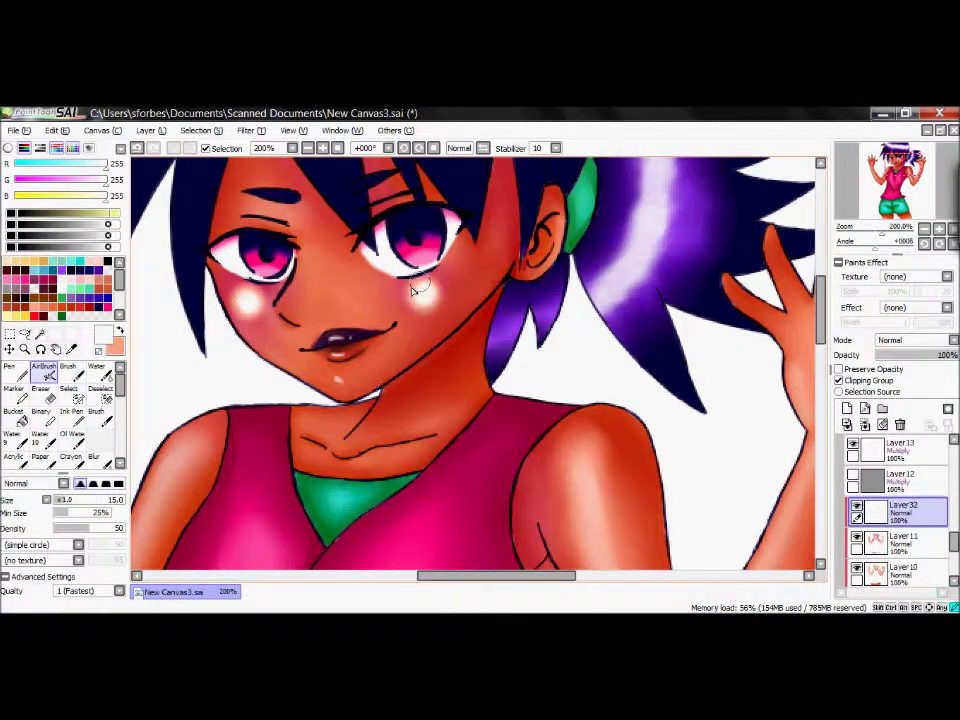
click(96, 367)
drag(422, 290, 432, 292)
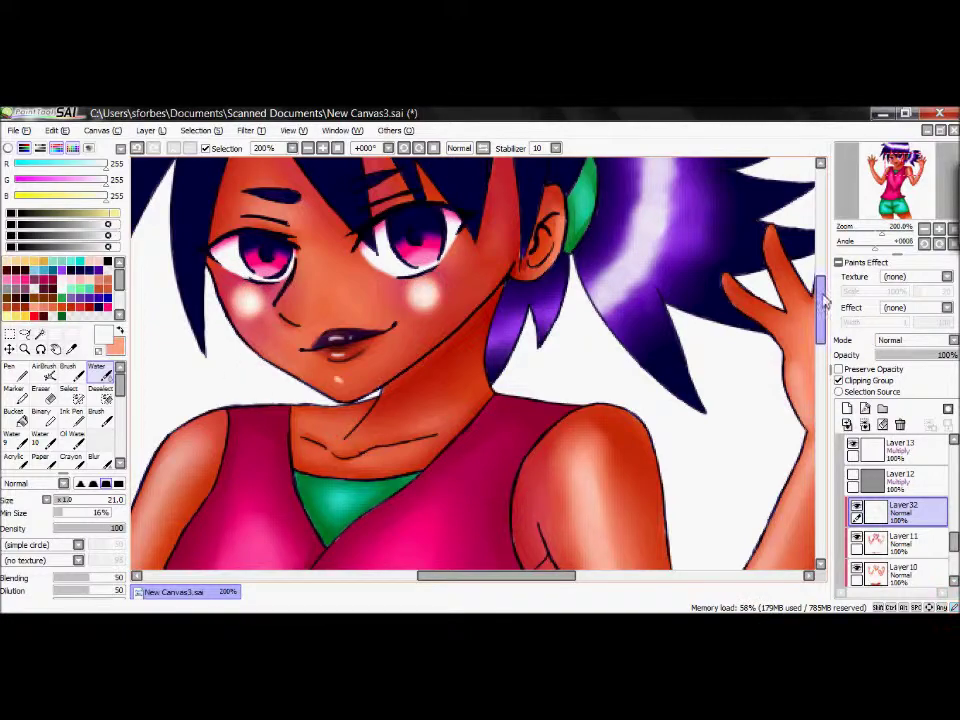
Paint a white highlight on the side of the nose with the size 6 Brush and soften it with Blur.
scroll(480, 360, down, 3)
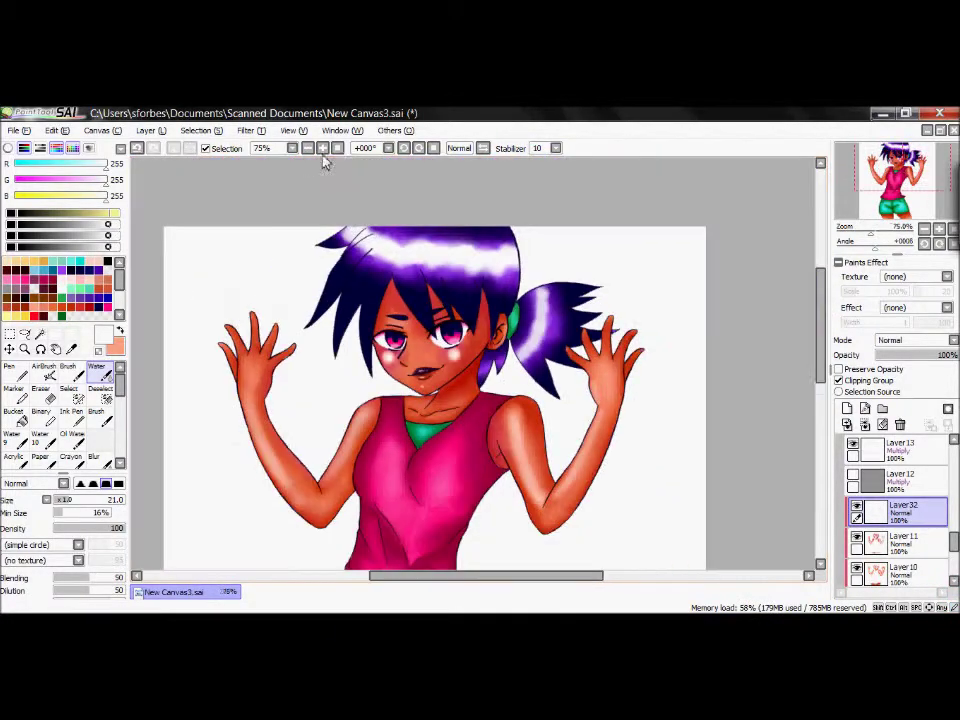
scroll(480, 300, up, 2)
key(x)
click(67, 367)
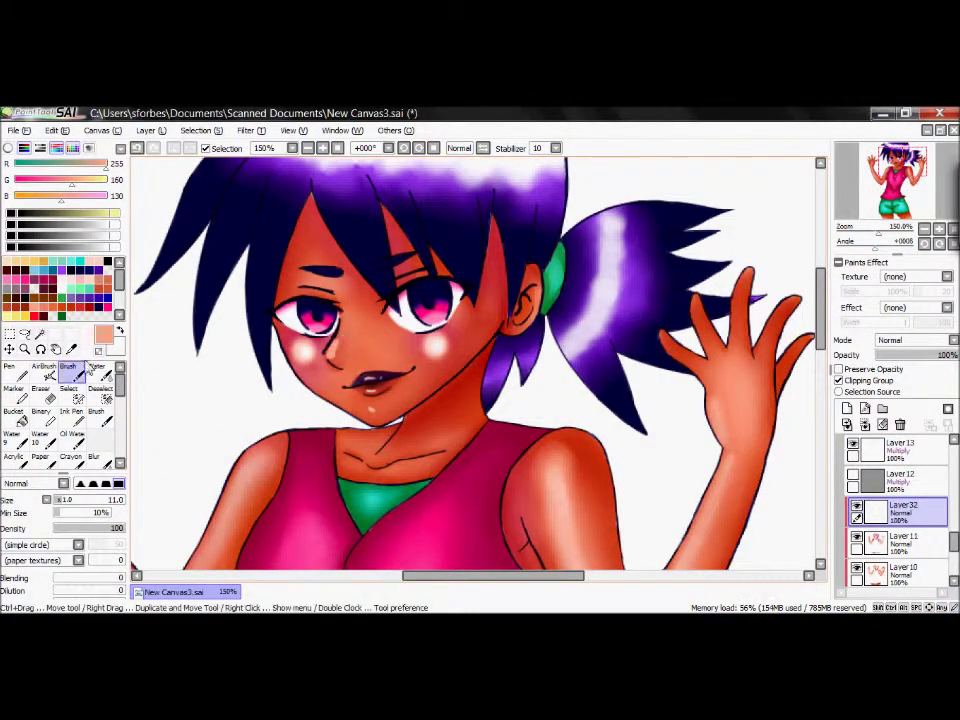
key(x)
key(bracketleft)
key(bracketleft)
key(bracketleft)
key(bracketleft)
key(bracketleft)
scroll(140, 250, up, 1)
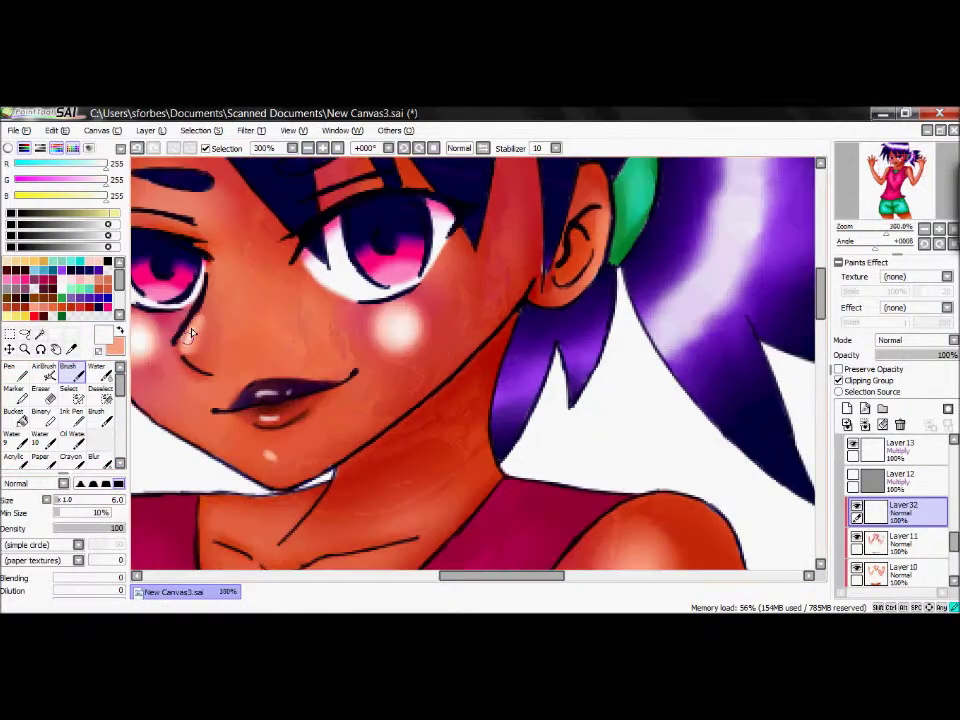
scroll(140, 250, down, 1)
click(93, 457)
scroll(338, 345, up, 2)
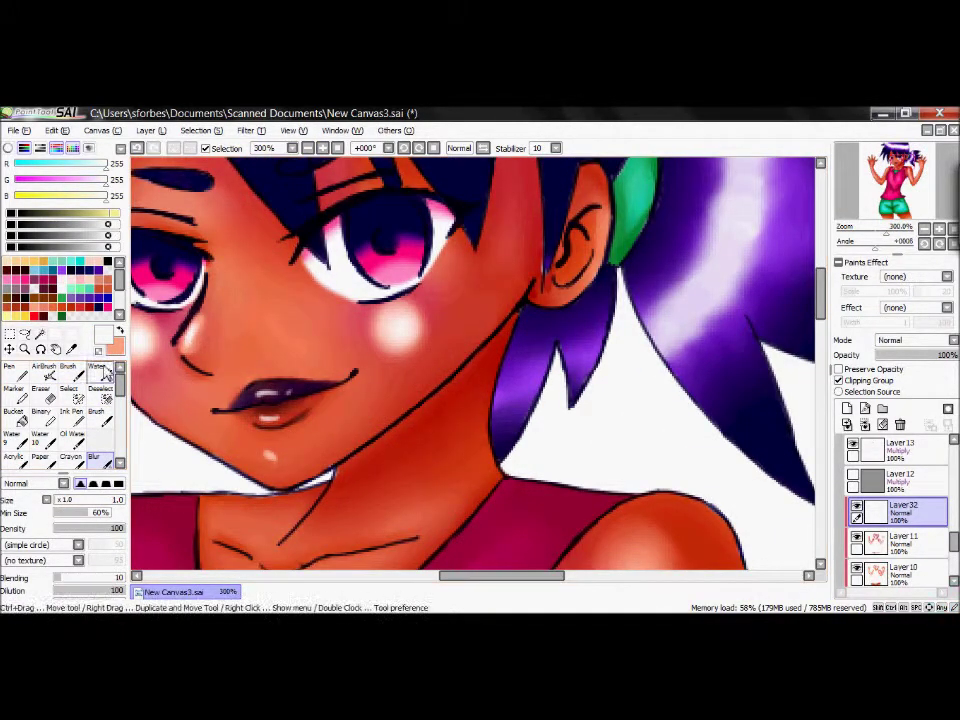
Paint white highlights on the character's left upper arm with the size 24 Crayon and blend them with Water.
key(c)
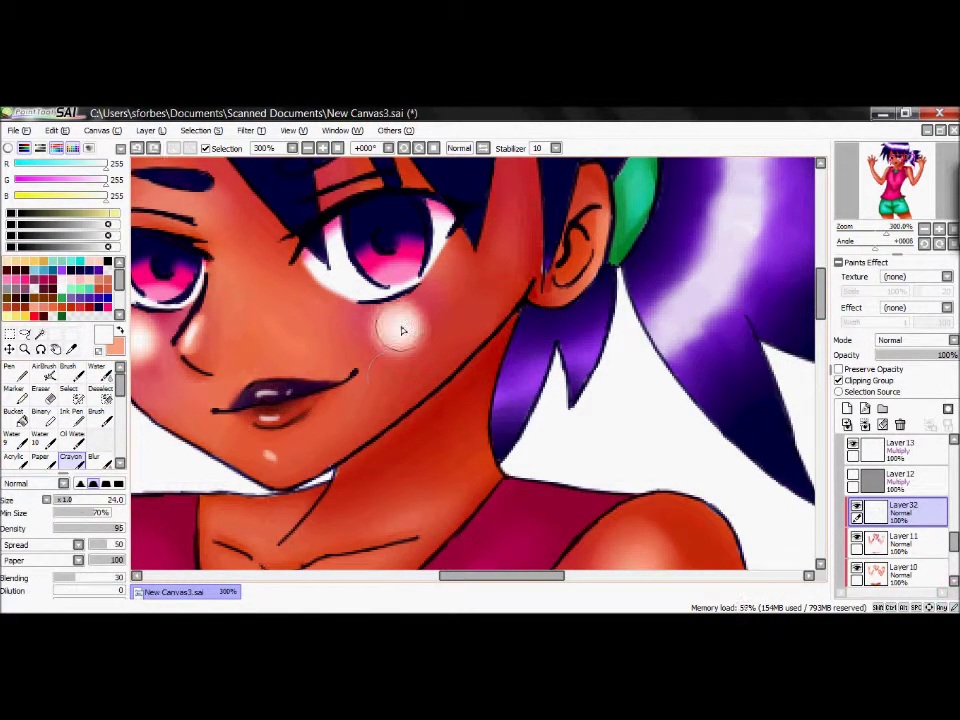
scroll(298, 245, down, 1)
drag(818, 283, 818, 345)
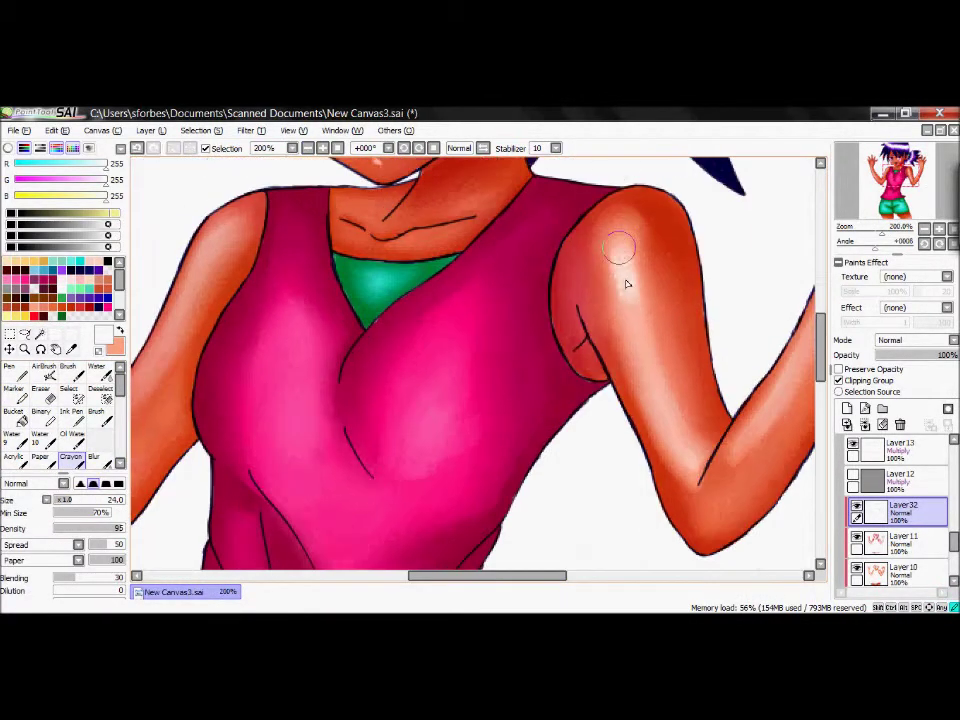
key(w)
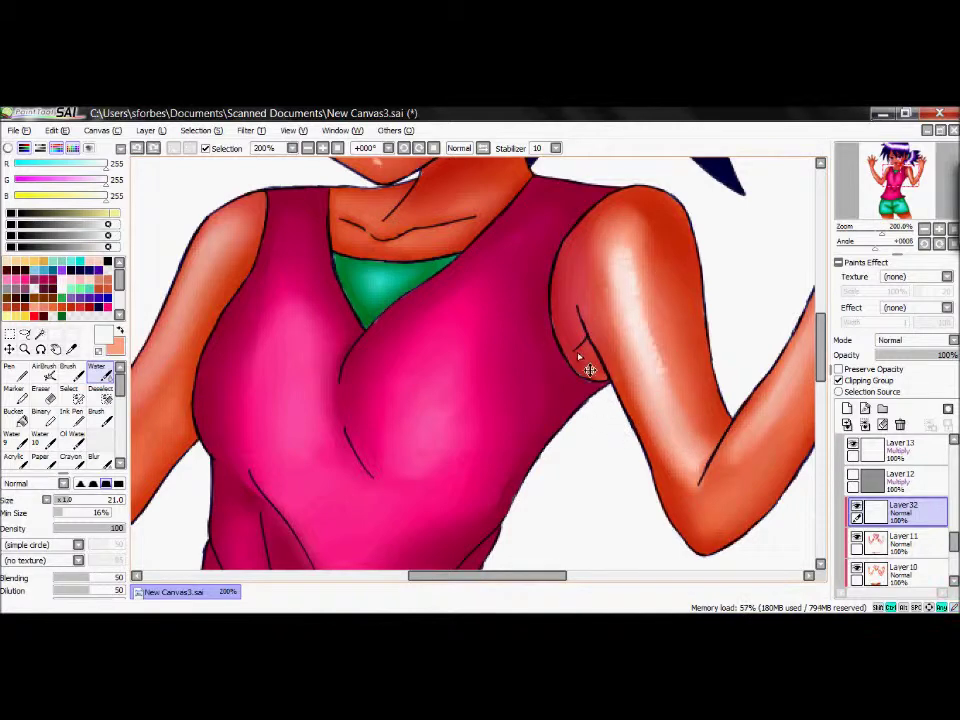
Paint pink (255, 130, 190) blush around both cheek highlights on Layer11, then blend it with Water and Blur.
scroll(704, 317, up, 3)
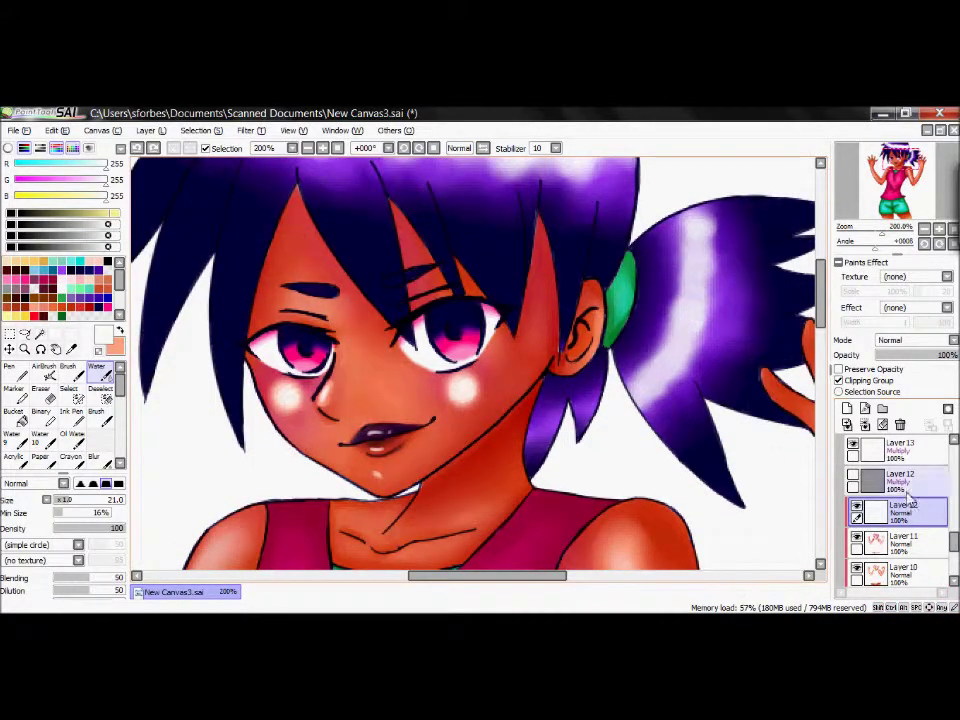
click(900, 540)
click(68, 372)
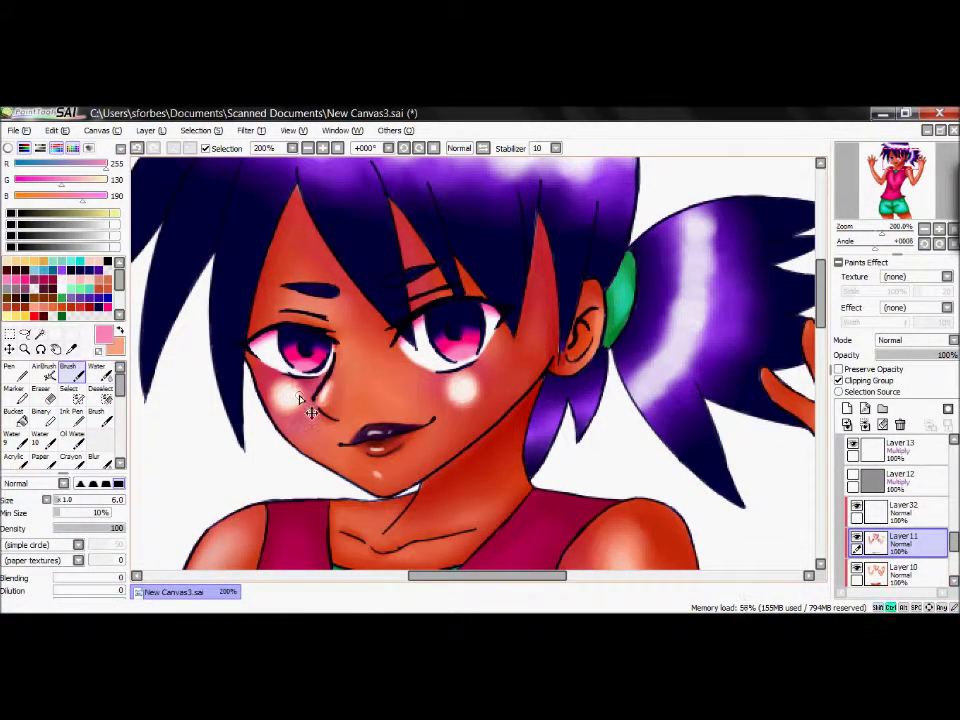
key(a)
mouse_move(450, 385)
mouse_down()
mouse_move(487, 389)
mouse_move(298, 419)
mouse_move(295, 400)
mouse_move(508, 389)
mouse_move(476, 407)
mouse_move(438, 430)
mouse_up()
key(w)
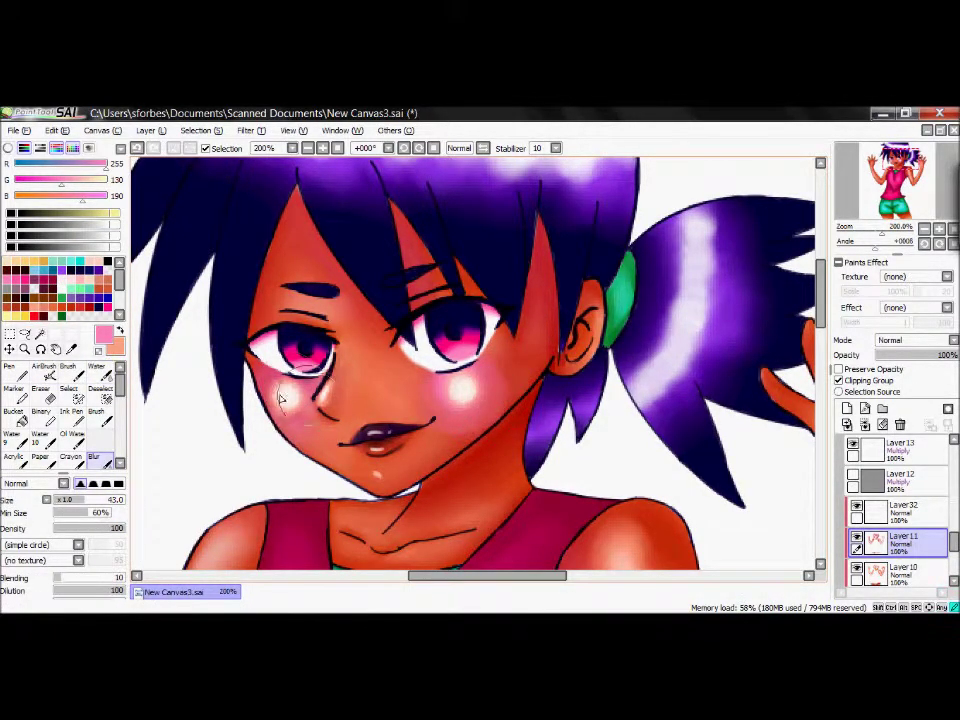
click(93, 458)
Deepen the blush on both cheeks with the Crayon in stronger pink (255, 82, 164) and soften it with Blur.
click(71, 457)
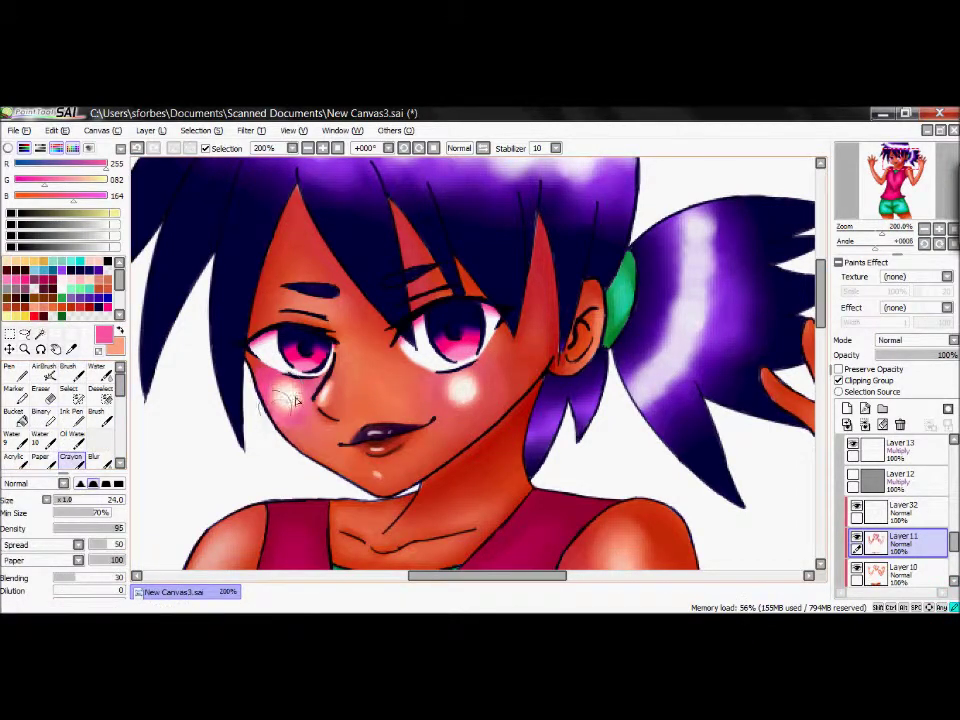
click(93, 458)
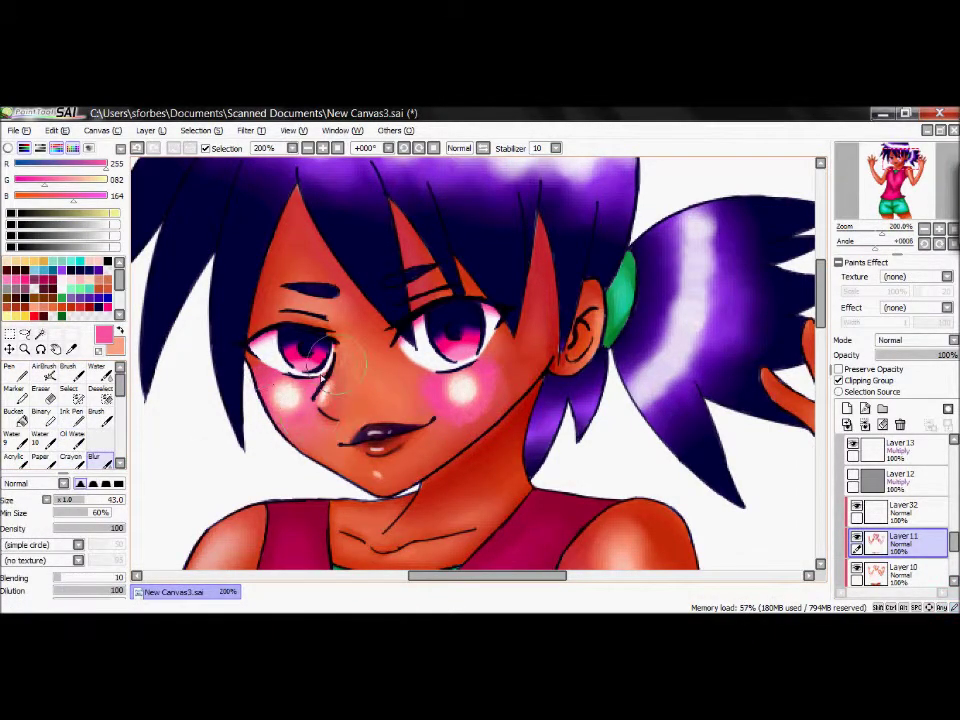
Soften the blush on the character's left cheek and the shading on her shoulder with Blur.
drag(453, 433, 461, 405)
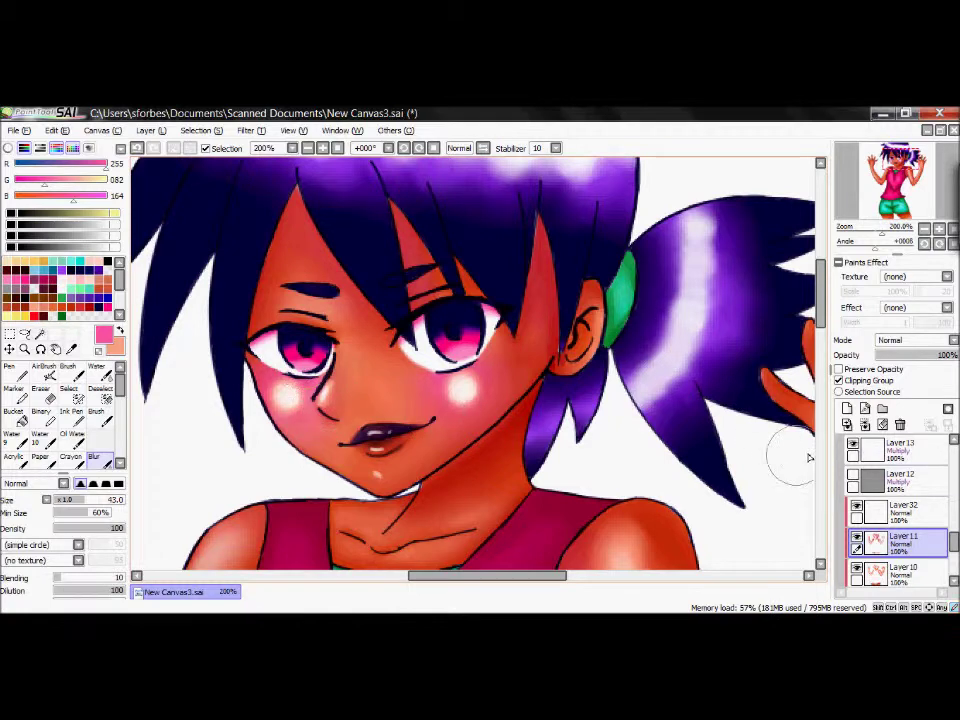
click(900, 571)
scroll(670, 336, down, 1)
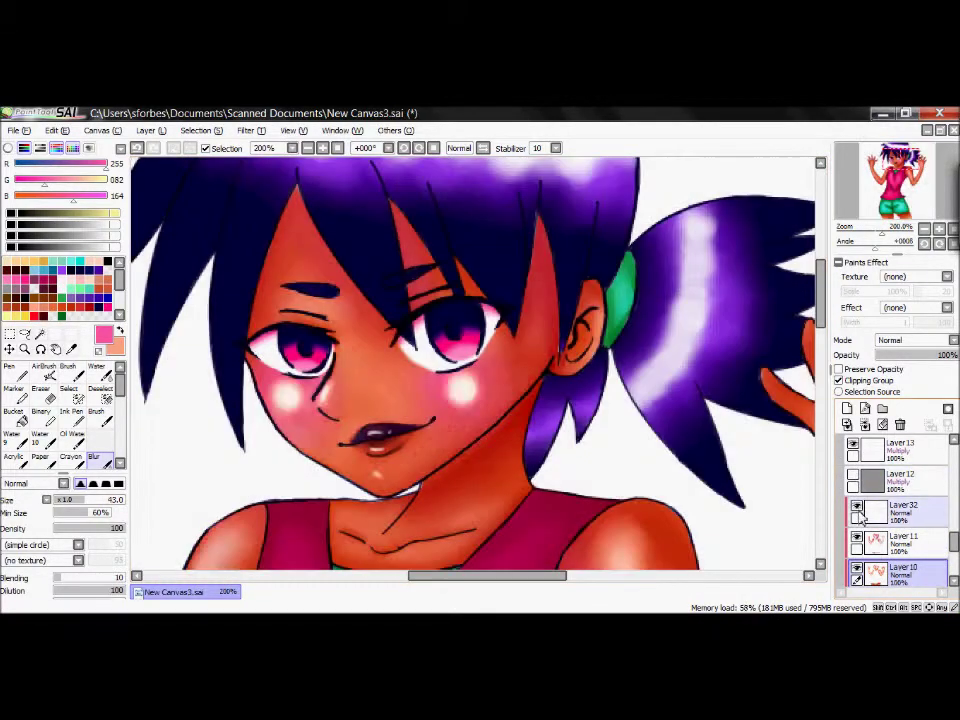
scroll(670, 336, down, 2)
mouse_move(636, 467)
mouse_down()
mouse_move(606, 460)
mouse_move(650, 430)
mouse_move(671, 525)
mouse_move(646, 474)
mouse_up()
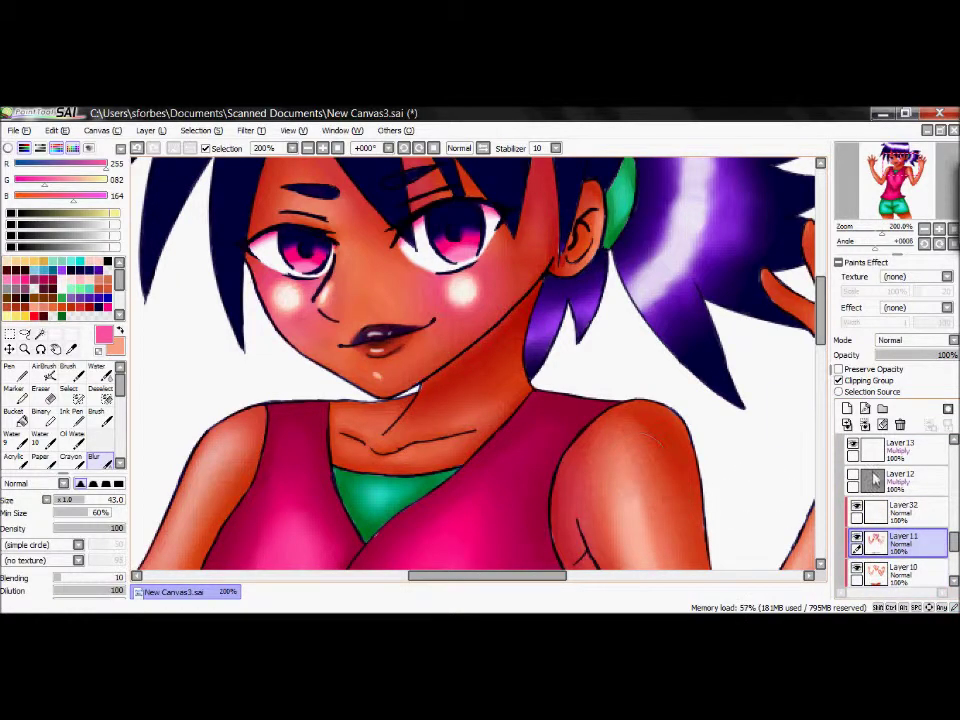
Hide the skin shading layers Layer8, Layer9, Layer10 and Layer11.
click(900, 571)
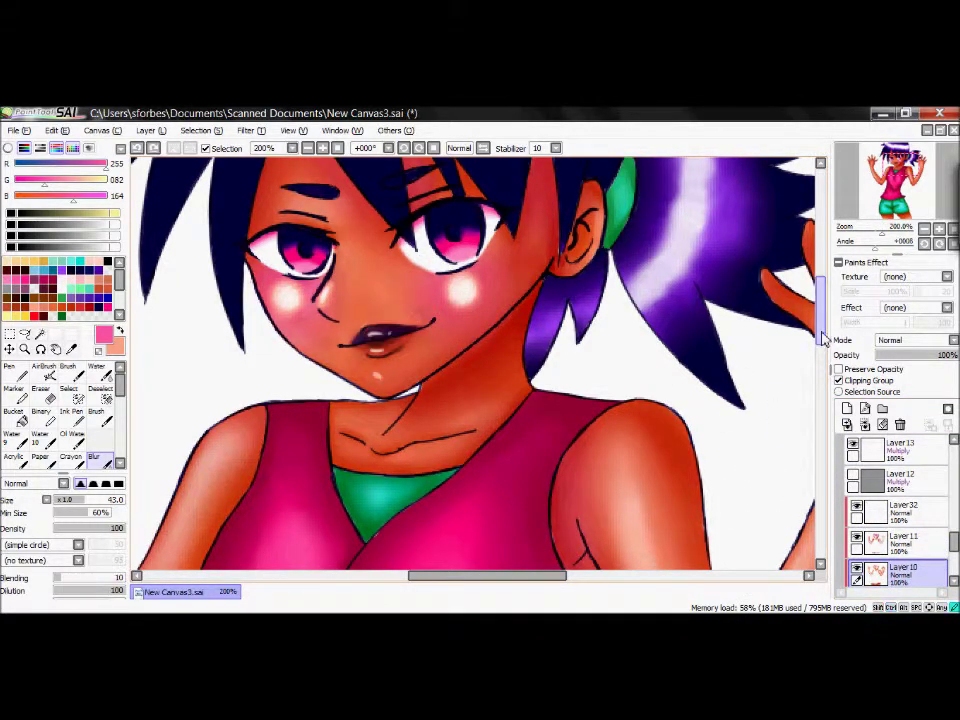
scroll(897, 540, down, 1)
click(900, 540)
click(857, 478)
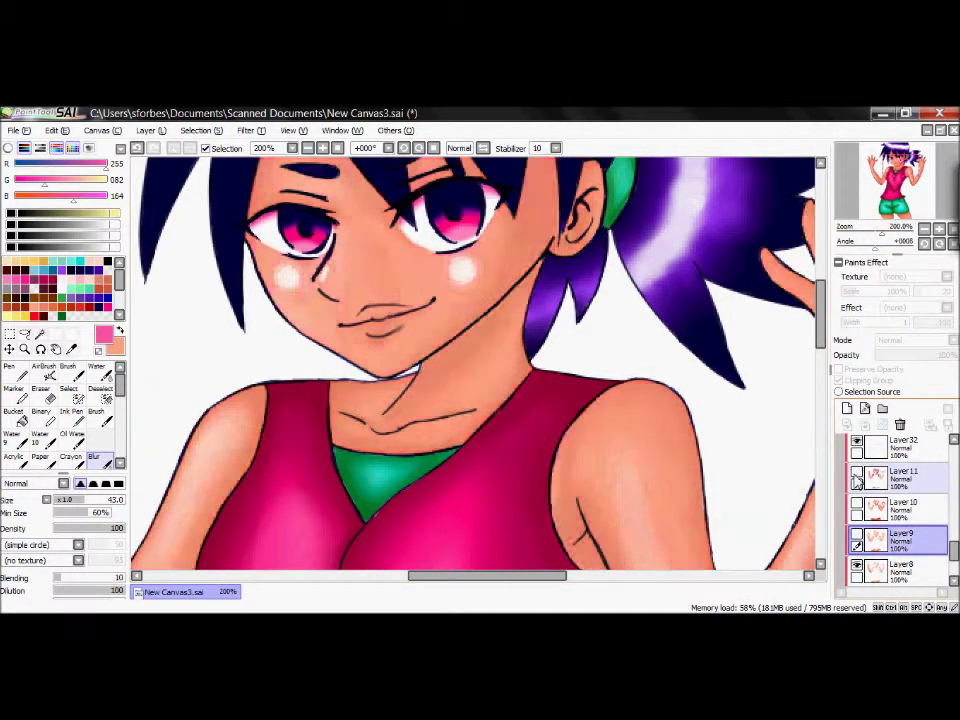
click(895, 478)
click(857, 478)
click(857, 478)
click(857, 478)
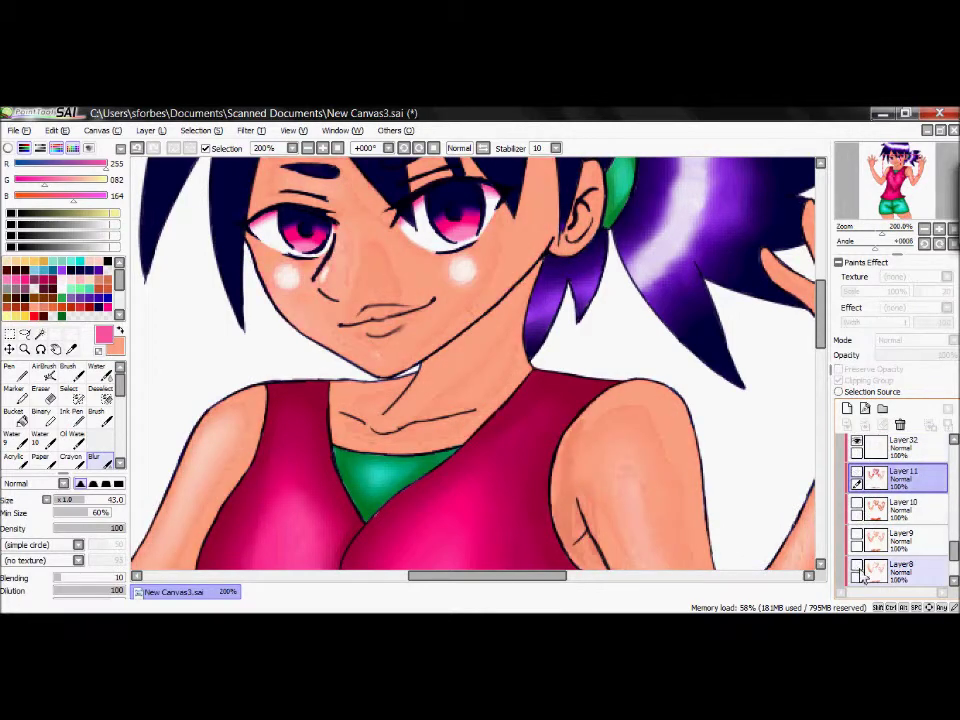
Look through the layer stack beneath Layer11, down to Layer5, to check the base skin colouring.
scroll(848, 500, up, 2)
scroll(900, 500, down, 3)
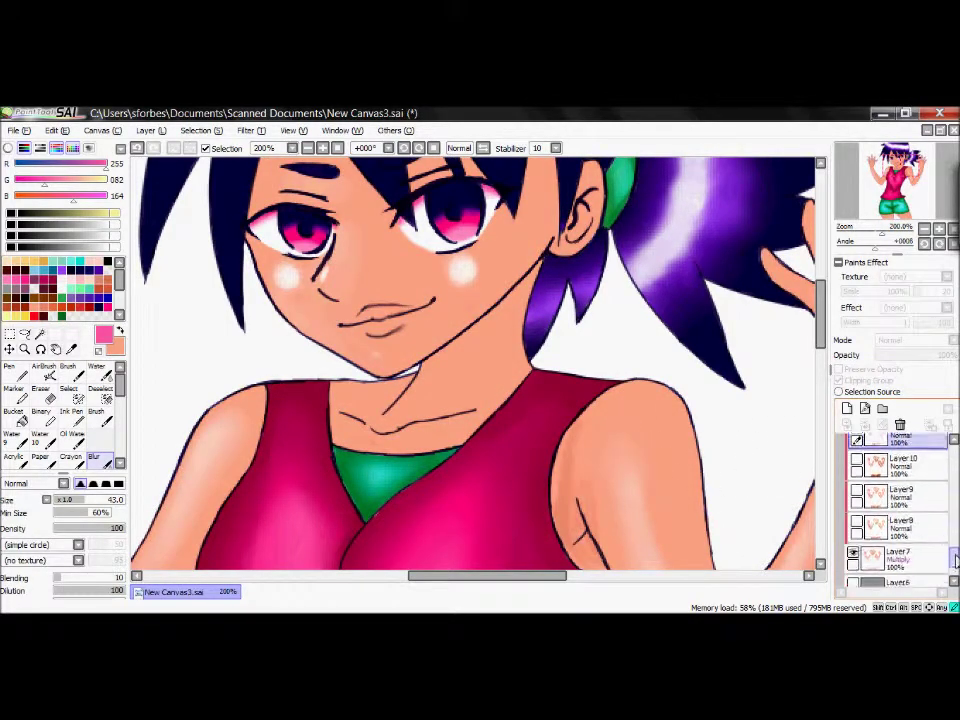
scroll(895, 480, up, 1)
scroll(908, 514, down, 3)
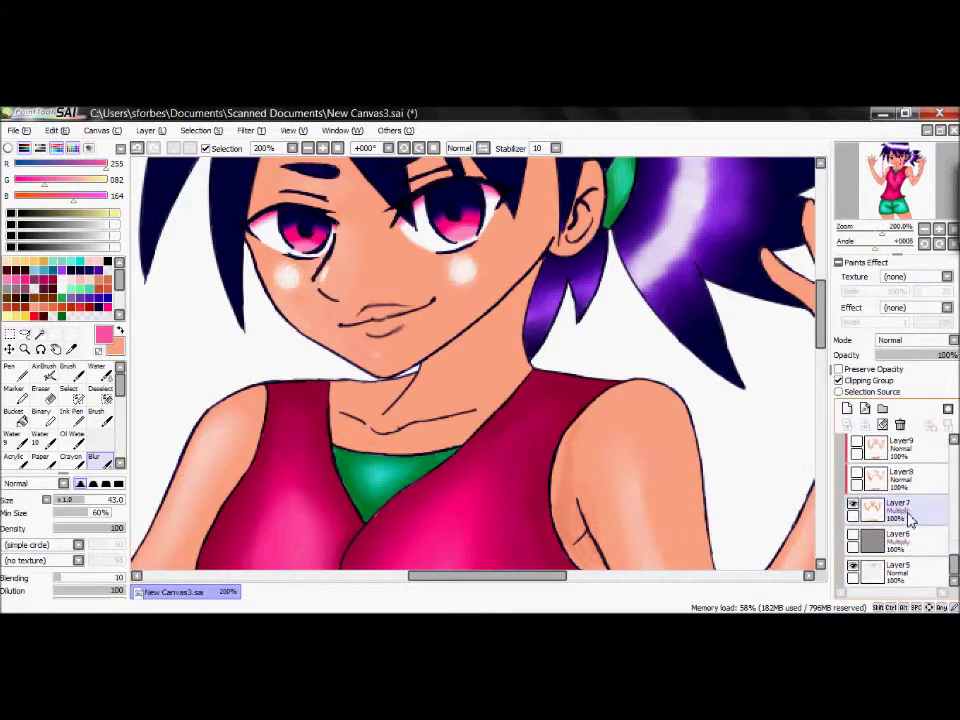
click(908, 508)
scroll(857, 447, down, 1)
click(857, 447)
scroll(857, 447, up, 3)
scroll(900, 520, down, 1)
click(900, 568)
scroll(925, 536, down, 2)
scroll(950, 545, up, 3)
scroll(953, 548, up, 1)
Show Layer10 and Layer11 again, select Layer10, and toggle Layer11 to compare the blush and shading.
click(900, 540)
click(857, 510)
click(857, 510)
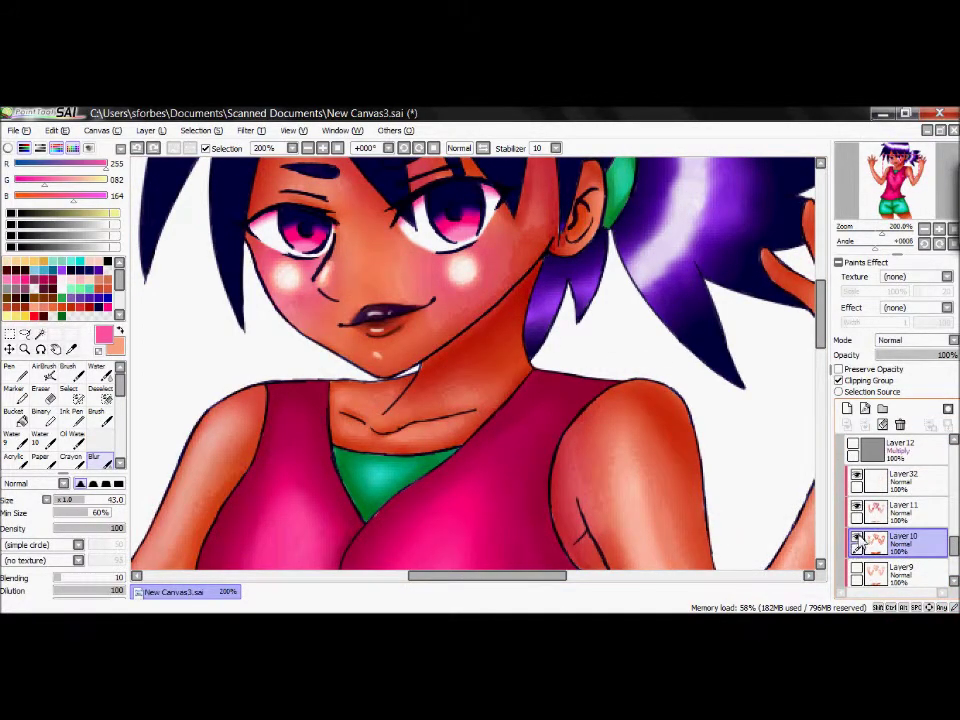
click(857, 510)
click(857, 510)
click(857, 510)
click(857, 510)
click(857, 510)
click(857, 510)
Soften the skin around both cheek highlights on Layer10 with the size 43 Blur.
alt+click(282, 285)
key(ctrl+z)
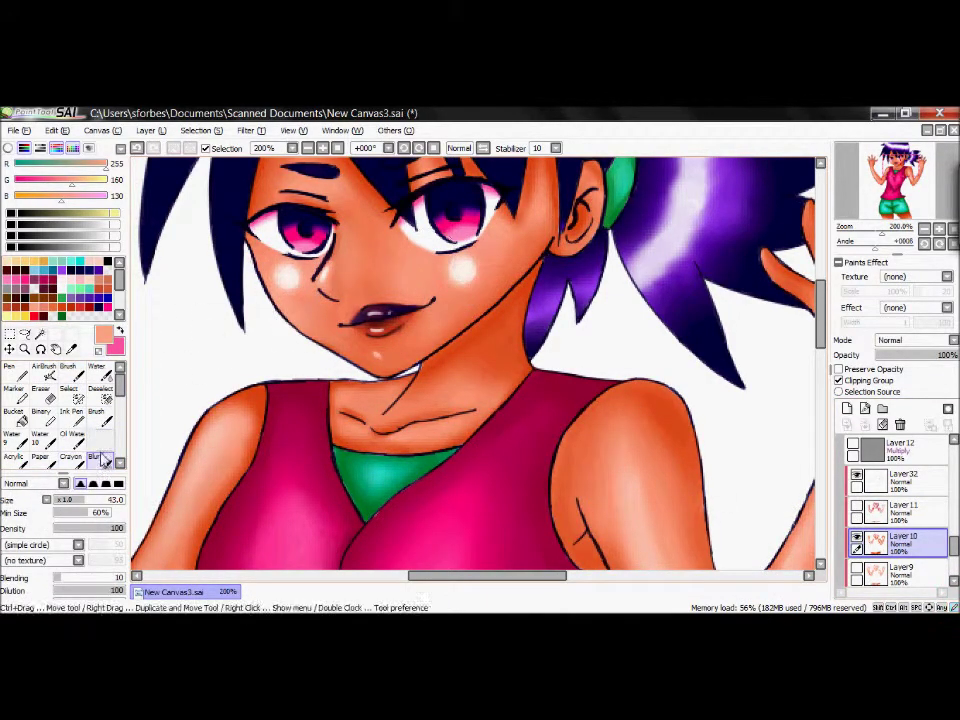
drag(465, 268, 484, 281)
drag(270, 268, 290, 285)
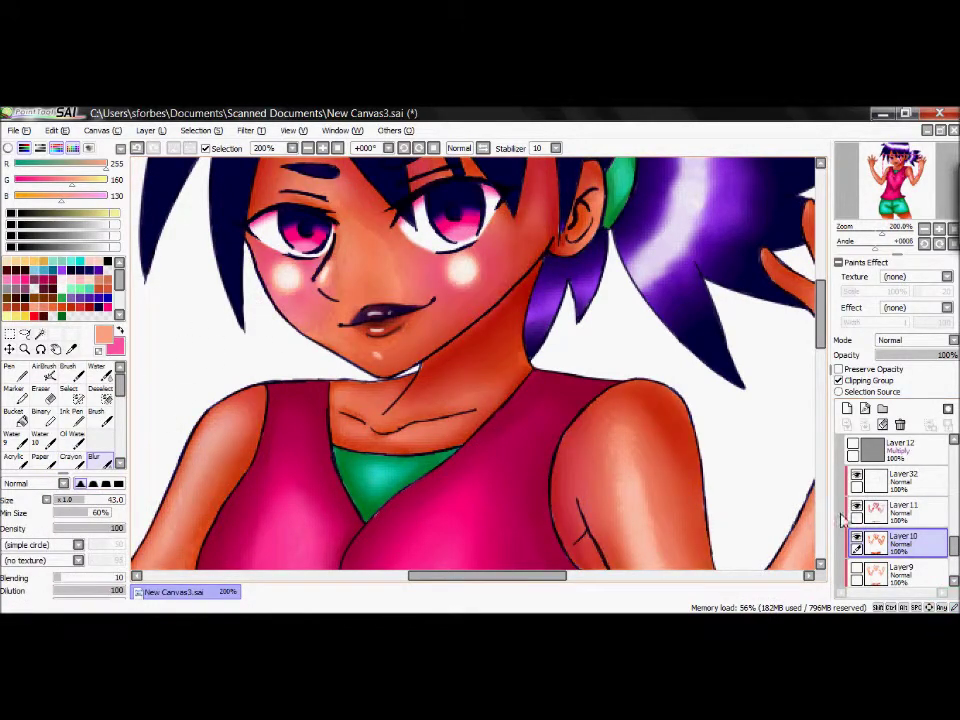
Paint pink (255, 82, 164) blush on both cheeks on Layer10 with the size 24 Crayon and soften it with Blur.
click(70, 457)
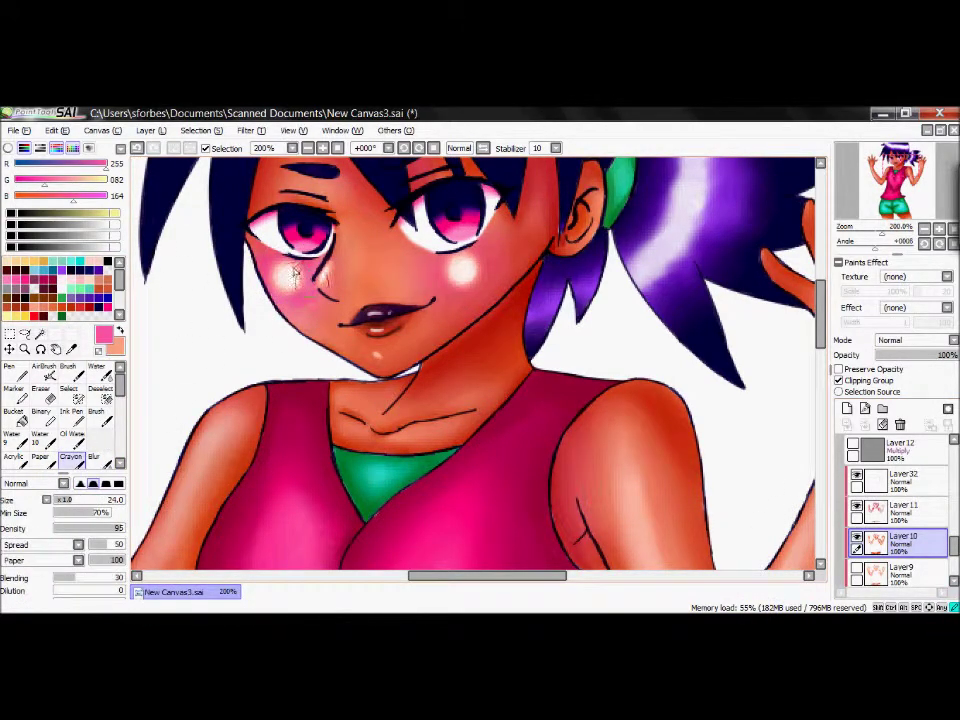
click(93, 457)
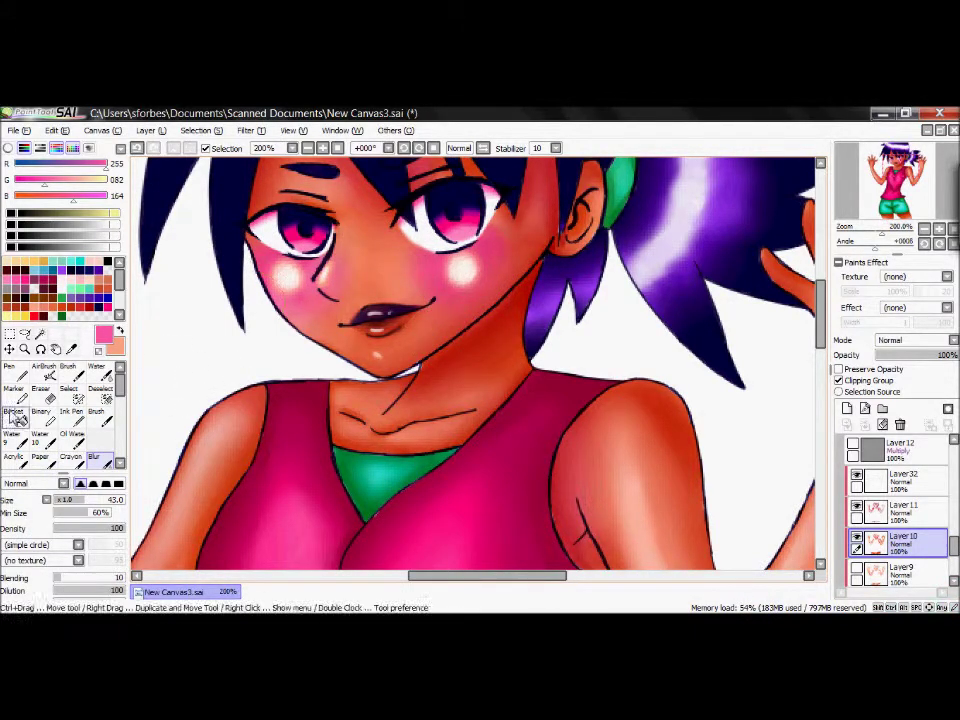
click(44, 367)
key(c)
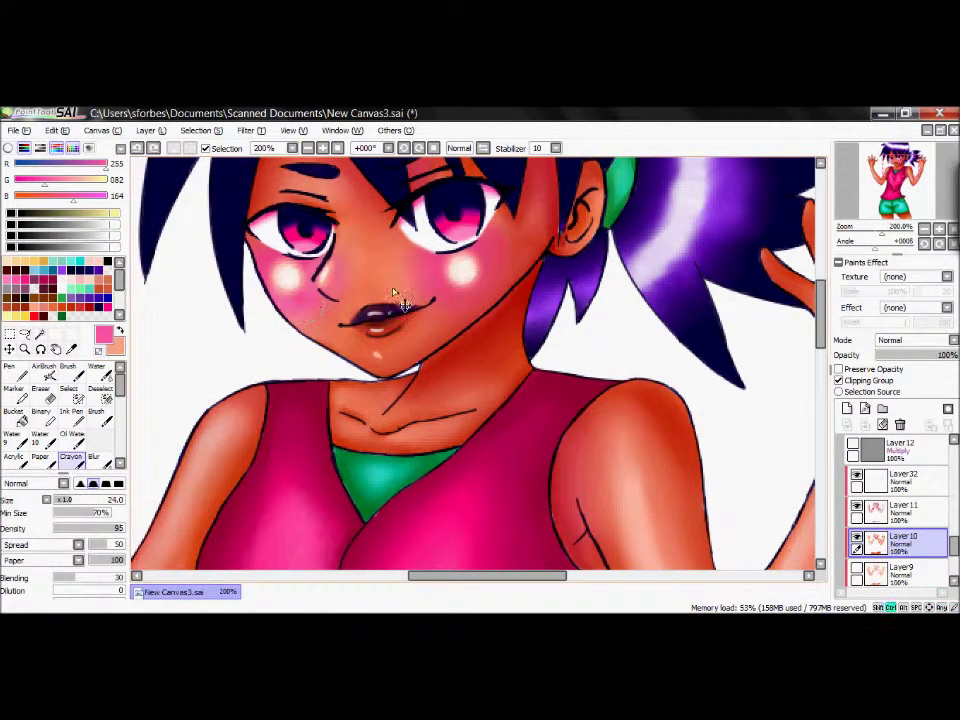
Deepen the cheek blush with the iris's strong pink (255, 1, 121) using the Crayon, then soften it with Blur.
alt+click(303, 234)
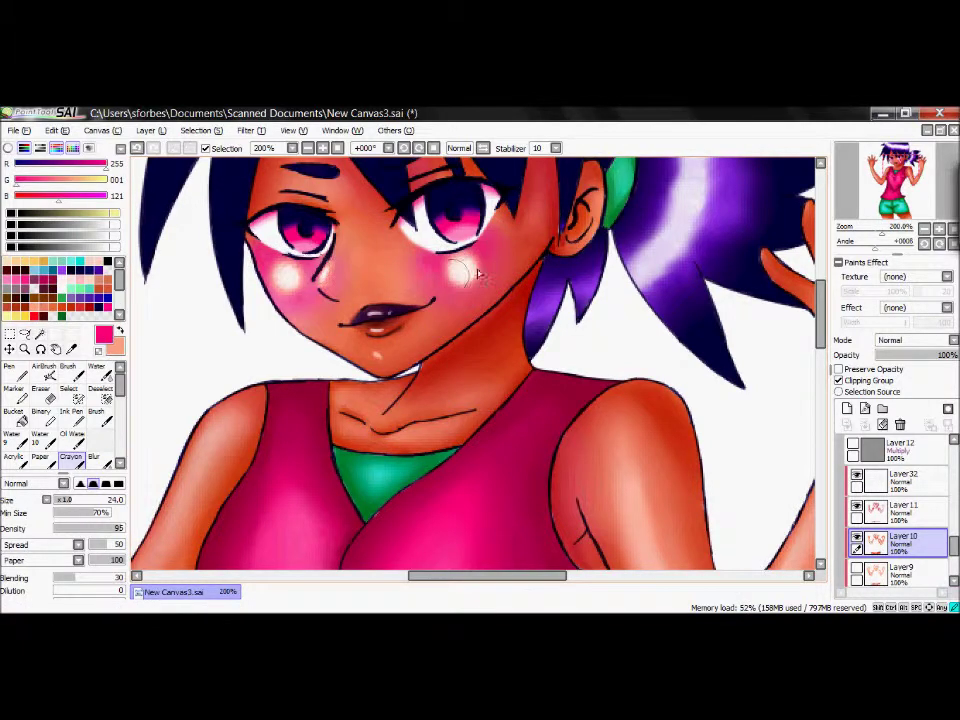
key(b)
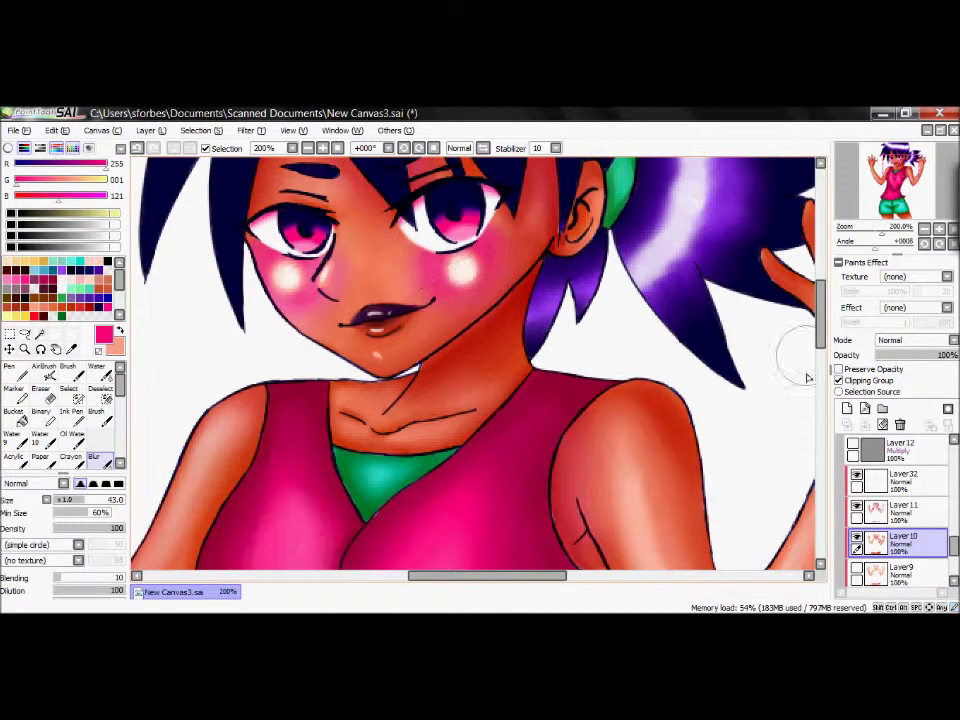
scroll(323, 177, down, 4)
mouse_move(820, 330)
mouse_down()
mouse_move(820, 420)
mouse_move(820, 330)
mouse_up()
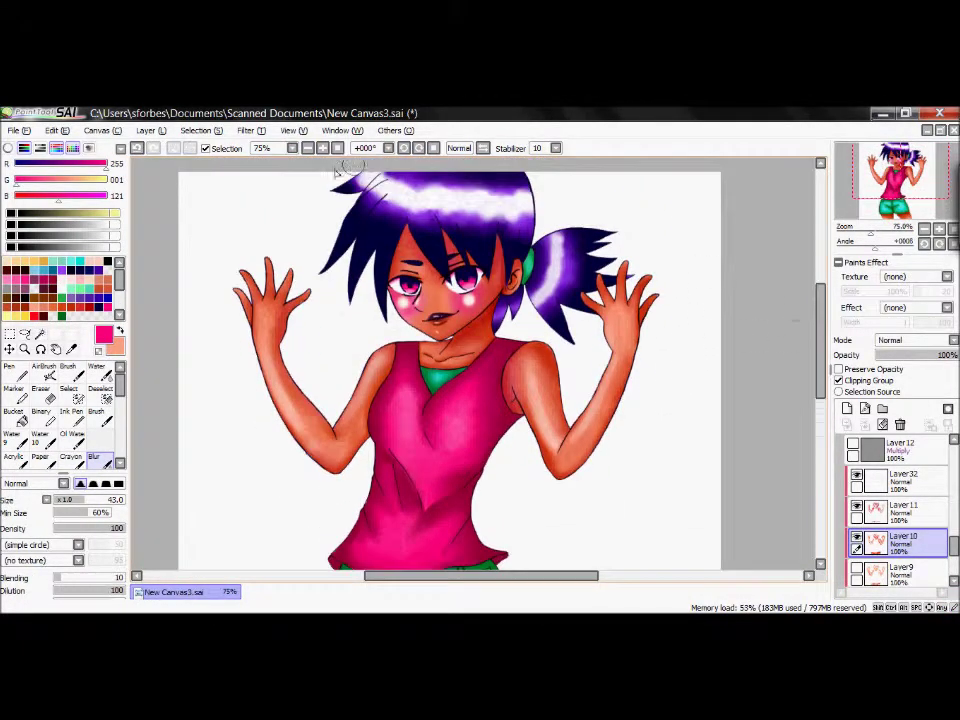
Paint white highlights on the lips on Layer32 with the size 6 Brush.
scroll(748, 456, up, 2)
ctrl+shift+click(748, 456)
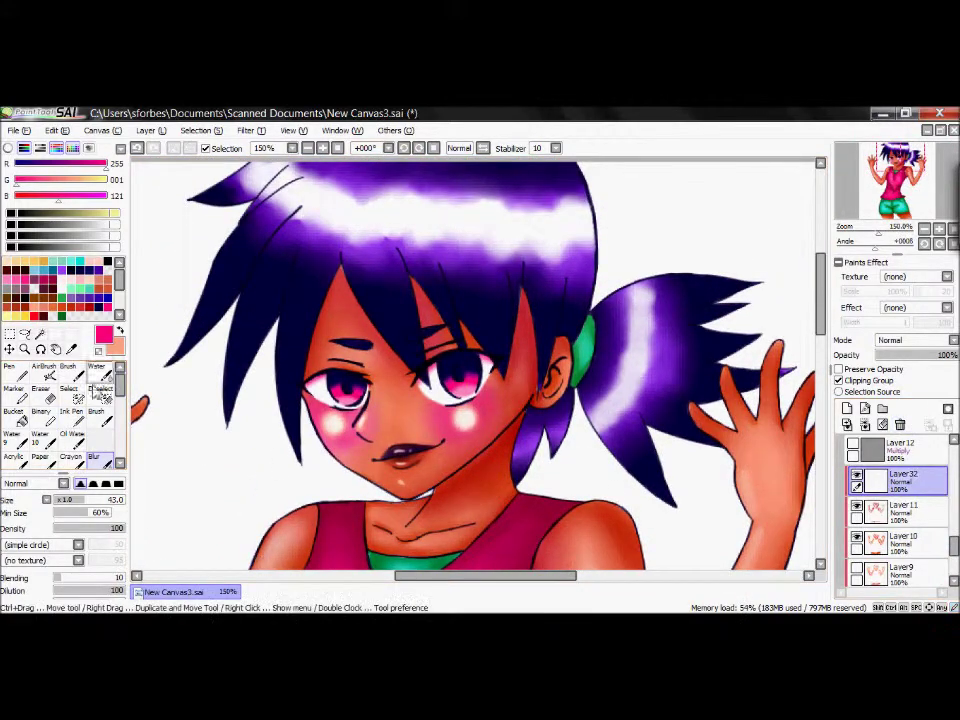
click(70, 370)
click(119, 334)
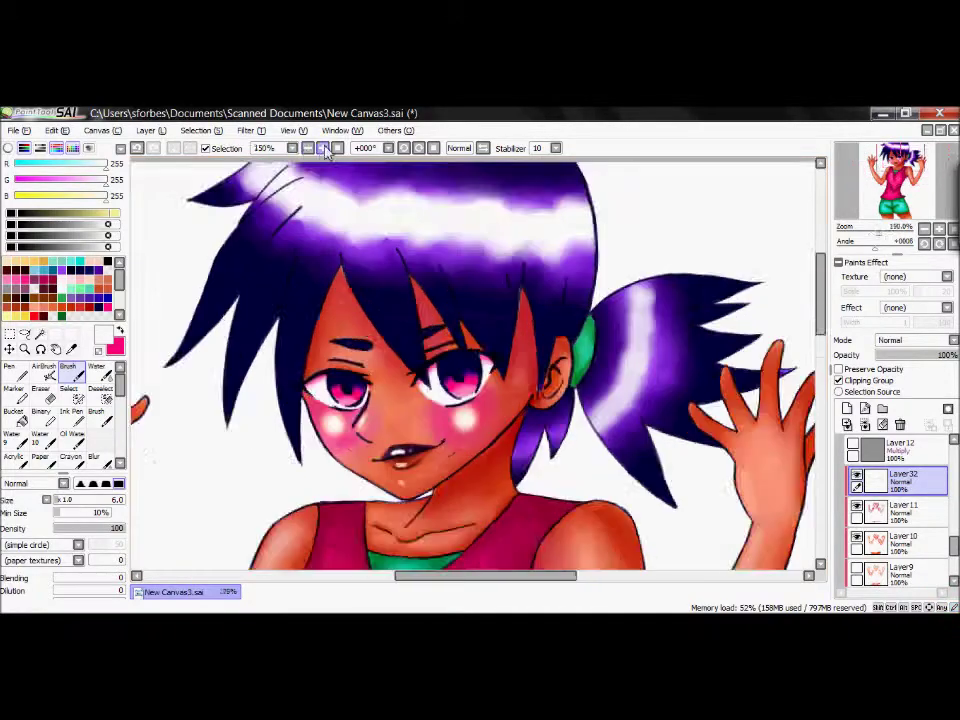
On a new clipped layer, paint dark red (168, 0, 0) shadows on the forehead beneath the bangs with the Crayon and blend them with Water.
click(322, 148)
click(307, 148)
click(322, 148)
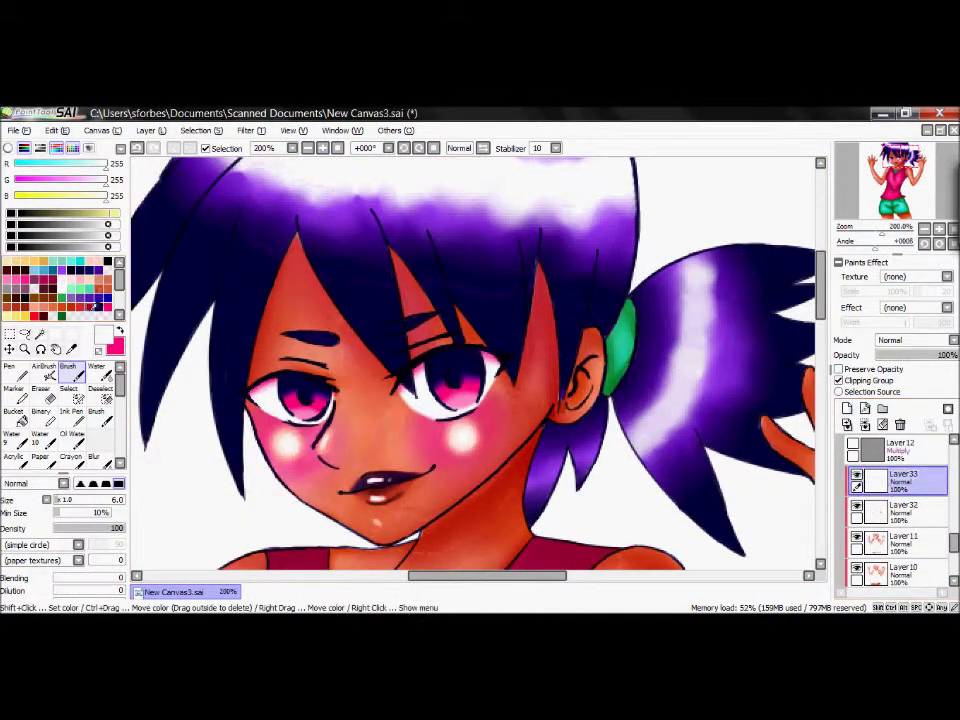
click(15, 271)
click(70, 457)
mouse_move(215, 175)
mouse_down()
mouse_move(289, 236)
mouse_move(282, 272)
mouse_up()
drag(310, 190, 412, 275)
drag(320, 235, 405, 279)
click(98, 368)
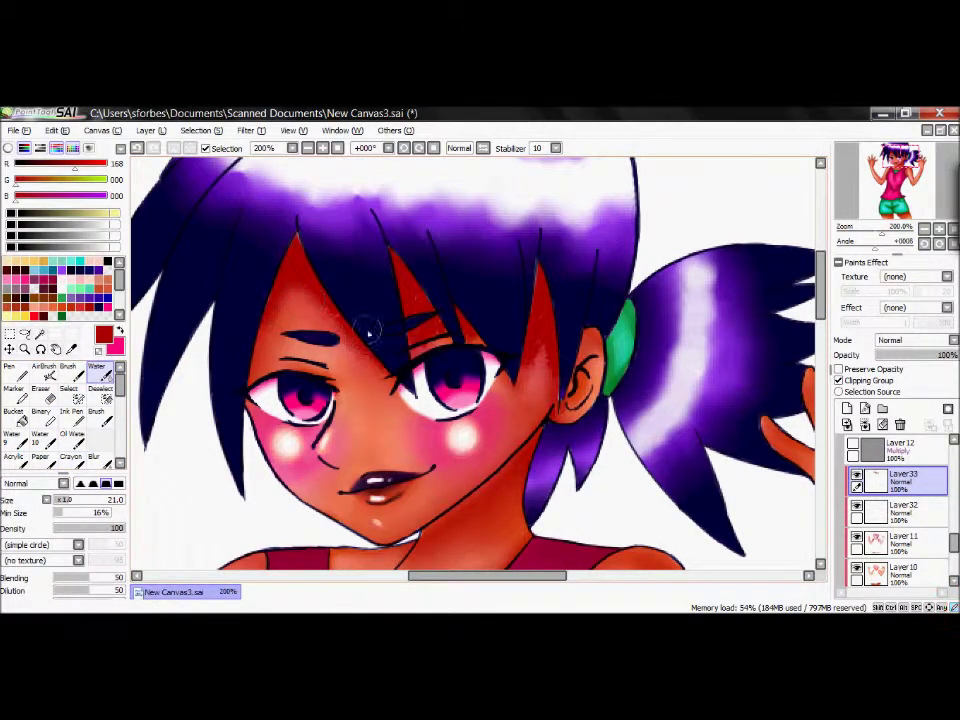
Paint a dark red shadow on the neck beneath the jaw with the Crayon and blend it with Water.
scroll(820, 398, down, 1)
click(70, 457)
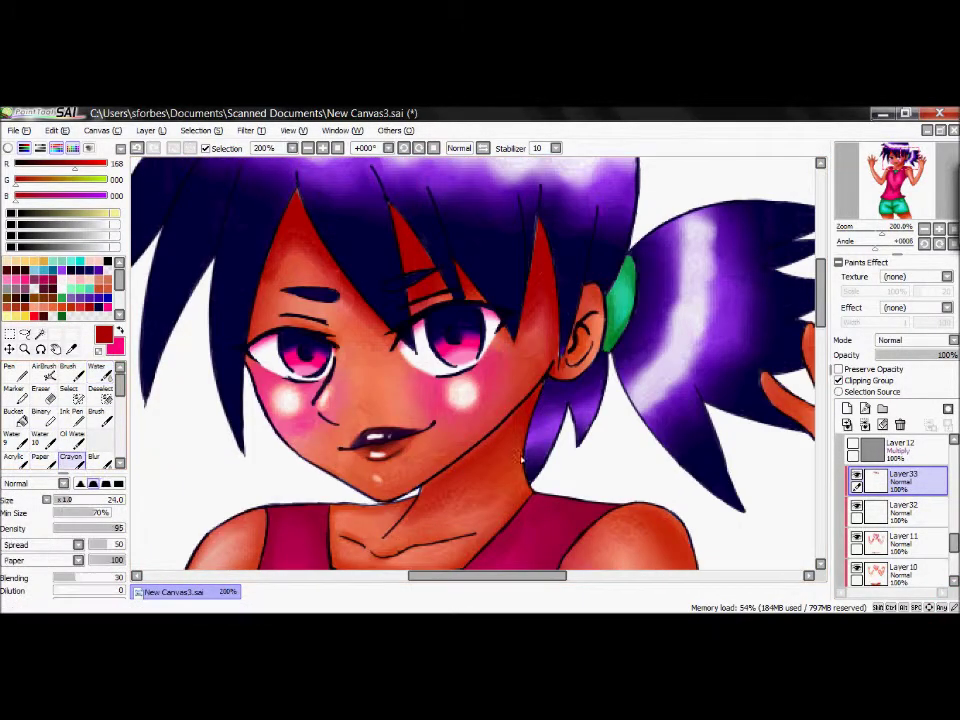
click(98, 368)
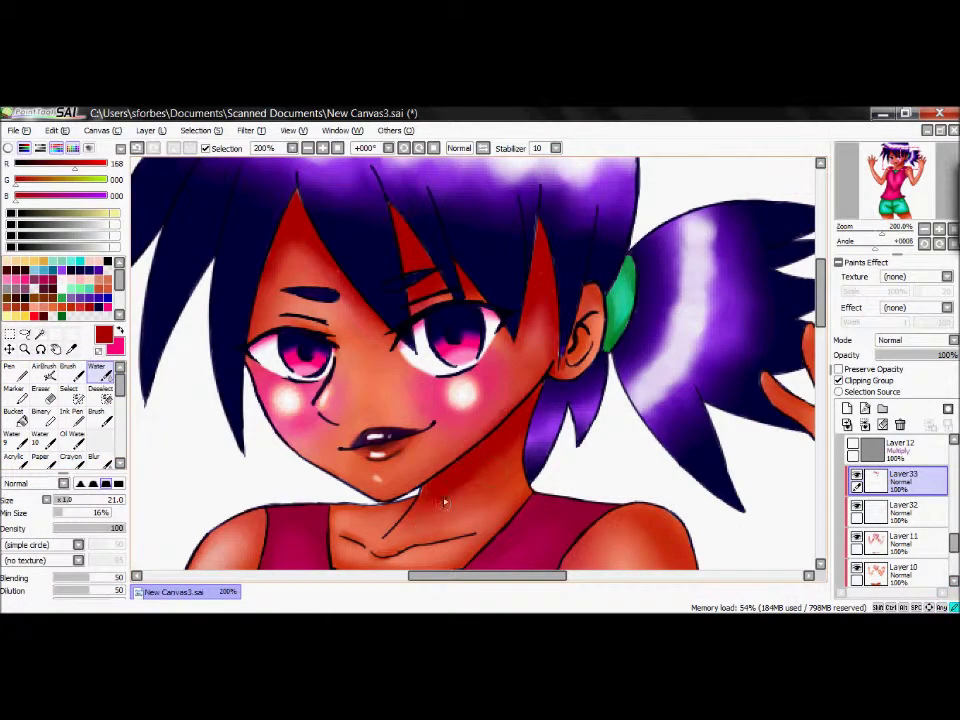
Paint dark red shadows around the collarbones, lower neck and neckline with the Crayon and blend them with Water.
scroll(476, 484, down, 4)
click(70, 457)
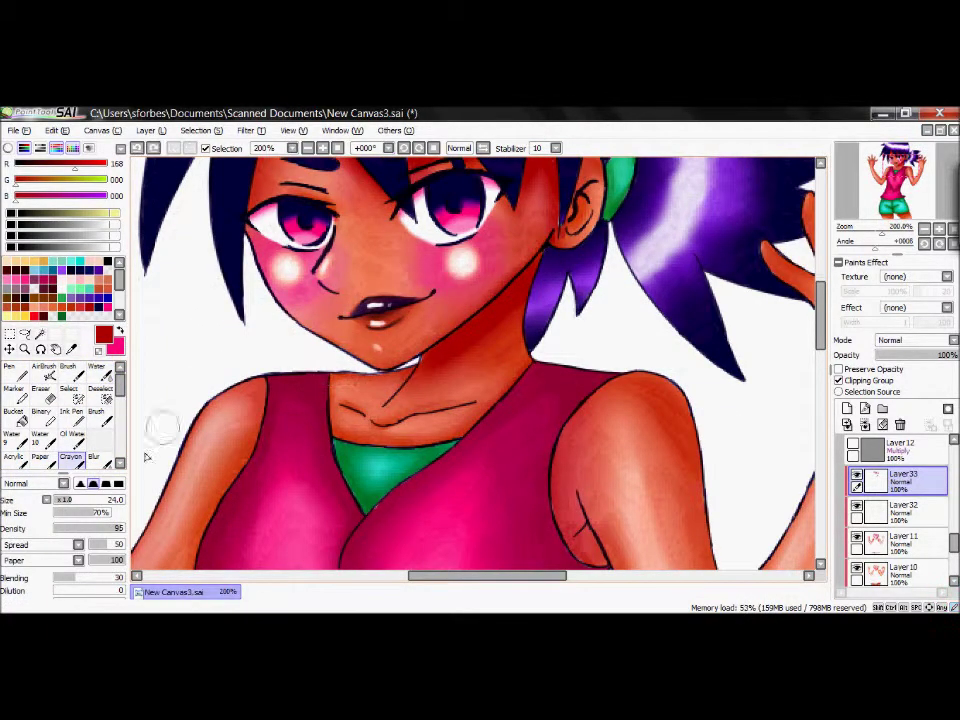
drag(330, 378, 410, 374)
drag(370, 416, 448, 411)
click(98, 368)
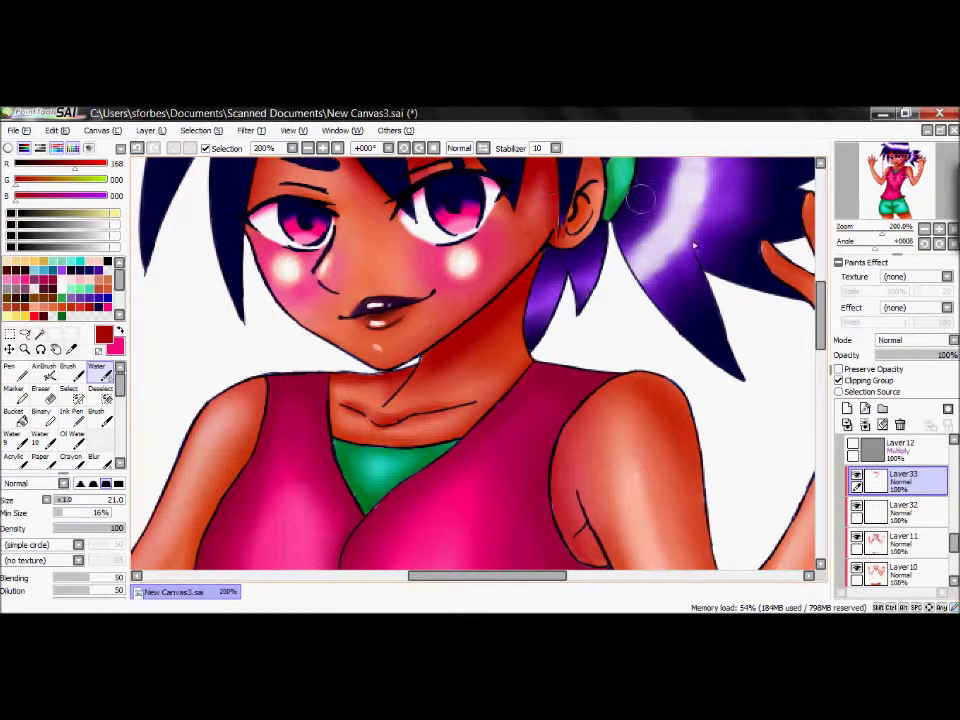
click(70, 457)
mouse_move(335, 400)
mouse_down()
mouse_move(500, 380)
mouse_move(330, 395)
mouse_up()
click(98, 368)
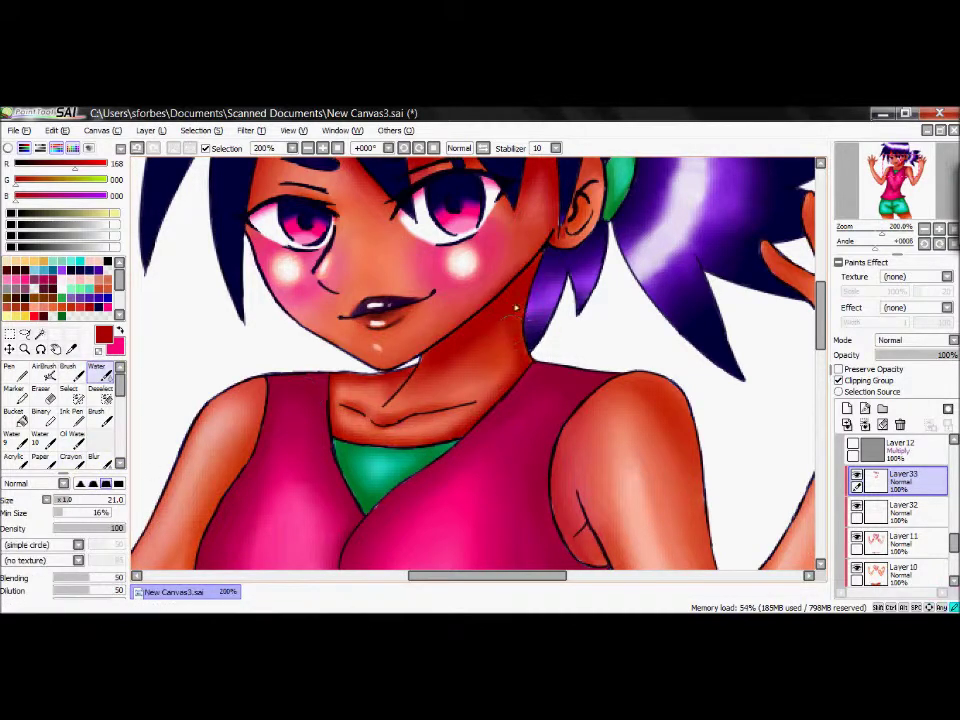
Add more dark red Crayon shadow along the hairline, then soften the forehead, neck and collarbone shadows with Blur.
scroll(821, 304, up, 5)
click(70, 457)
click(93, 457)
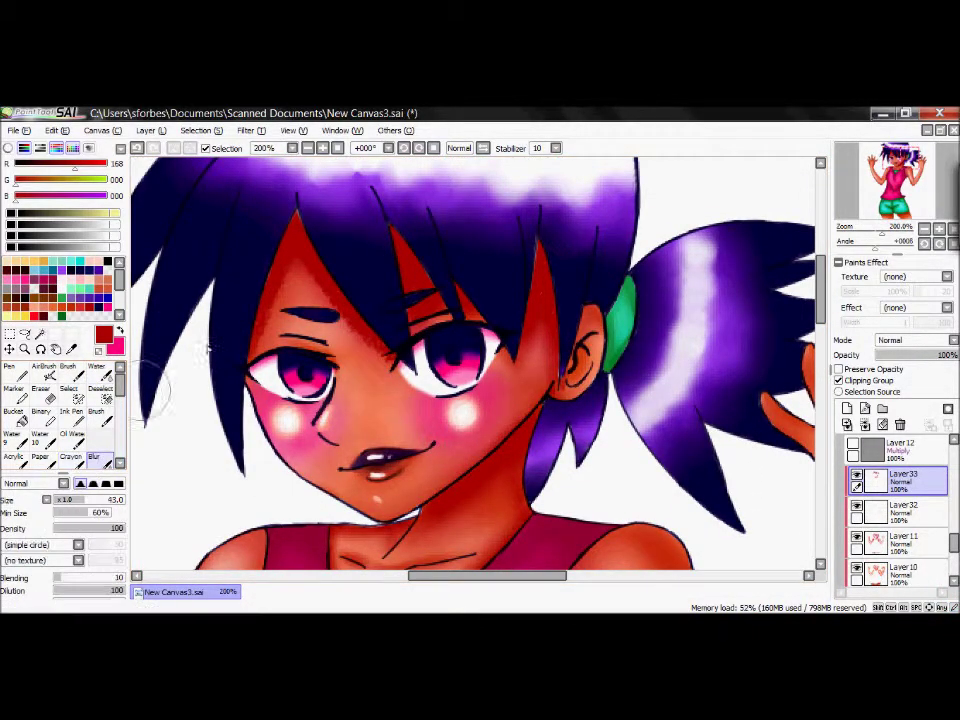
scroll(419, 410, down, 3)
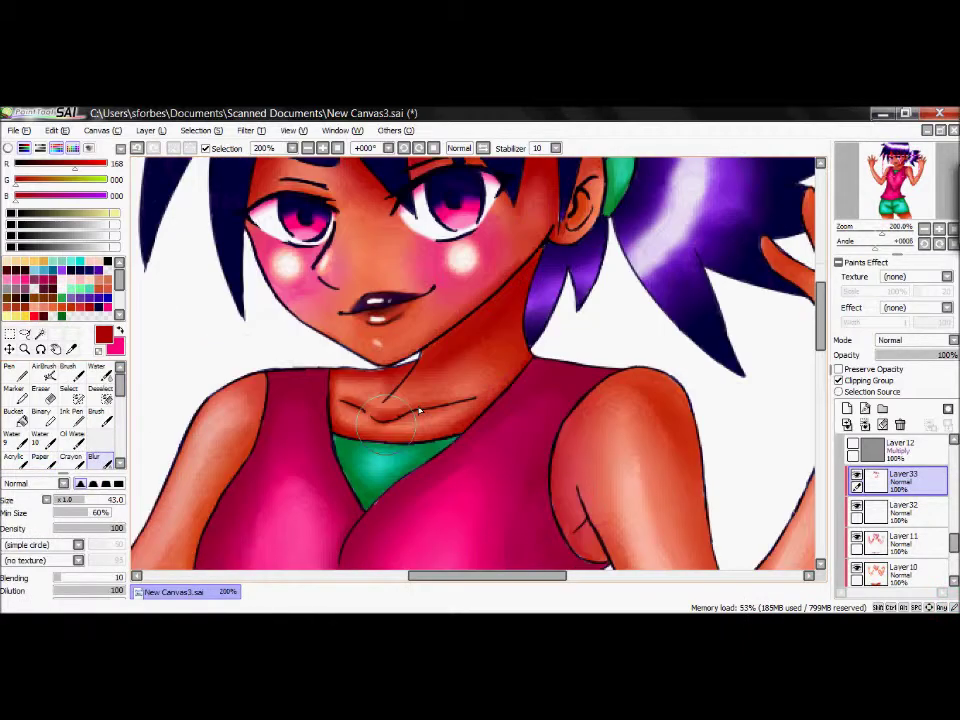
scroll(507, 368, down, 2)
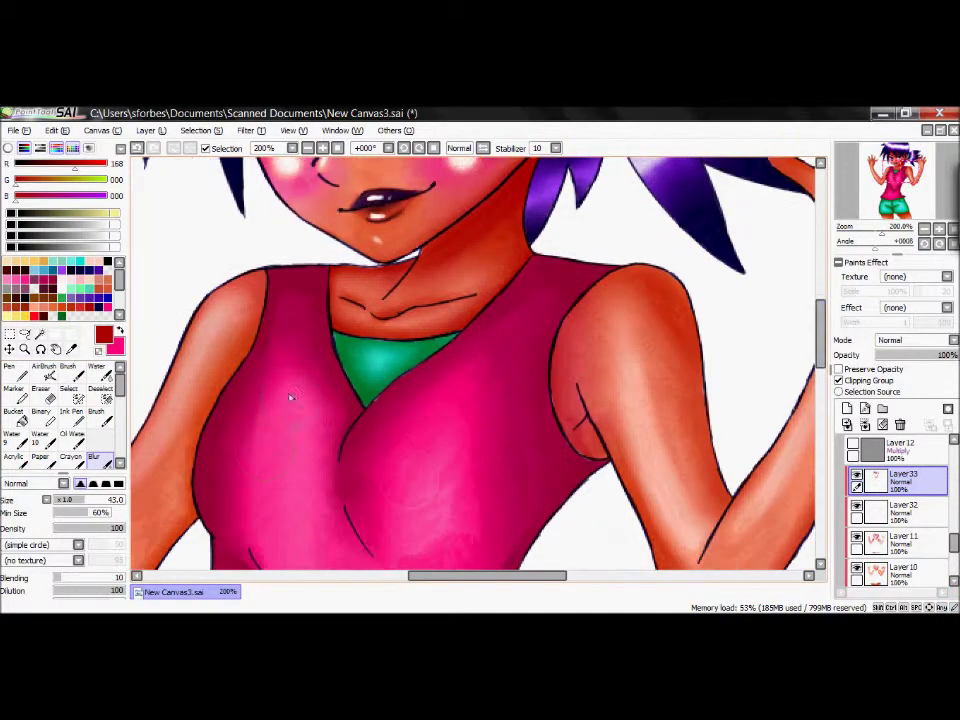
Paint a dark red Crayon shadow around the armpit of the character's left arm and soften it with Blur.
click(70, 457)
mouse_move(565, 300)
mouse_down()
mouse_move(564, 432)
mouse_move(594, 435)
mouse_up()
click(93, 457)
drag(575, 385, 610, 500)
Shade the edges of both arms and hands in dark red with the Crayon at 18% minimum size, then soften with Blur.
click(322, 148)
click(322, 148)
click(322, 148)
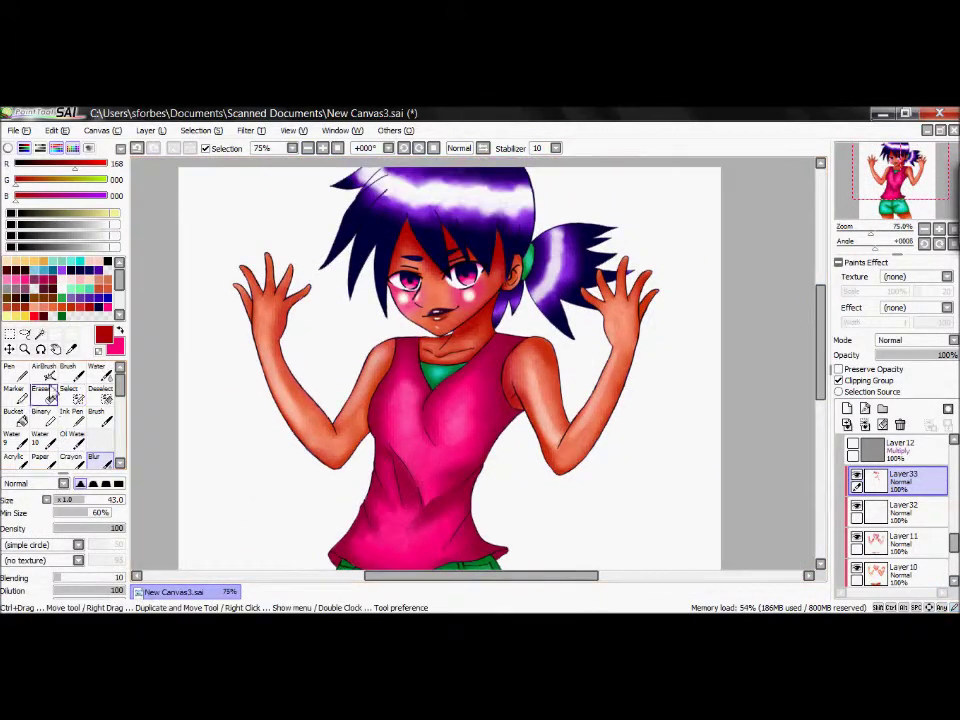
click(70, 457)
mouse_move(257, 322)
mouse_down()
mouse_move(330, 462)
mouse_move(320, 445)
mouse_up()
drag(270, 300, 347, 410)
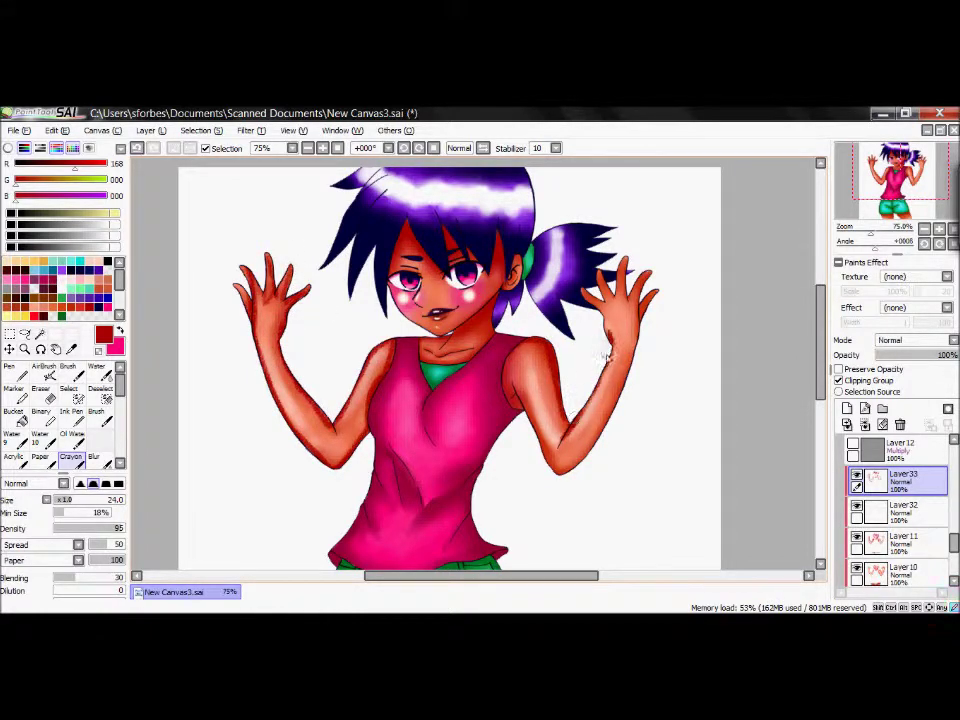
click(94, 457)
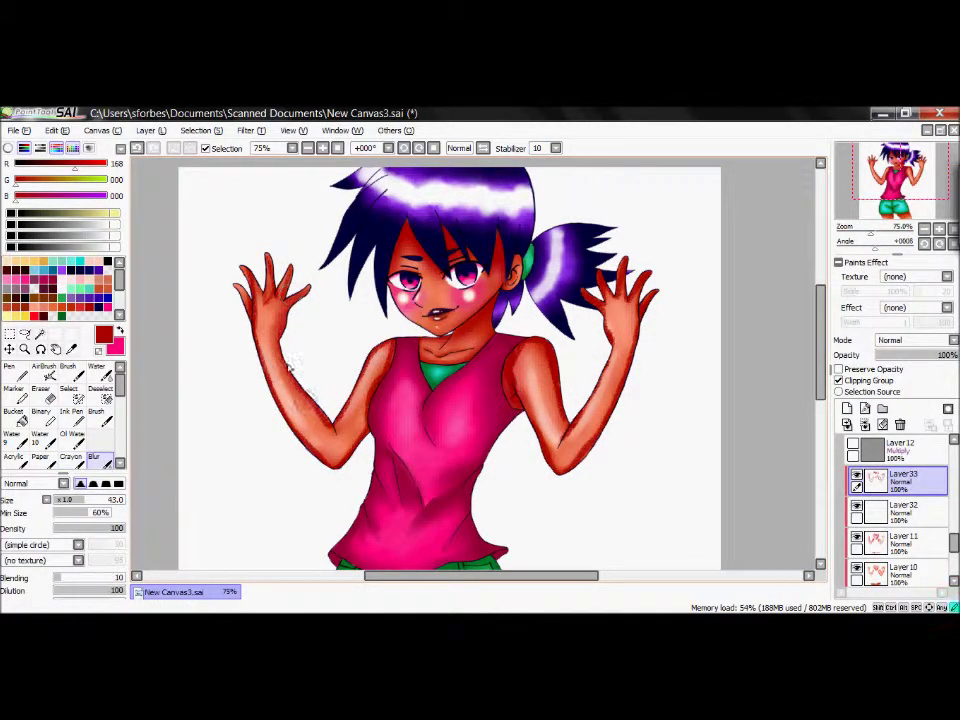
drag(528, 332, 563, 424)
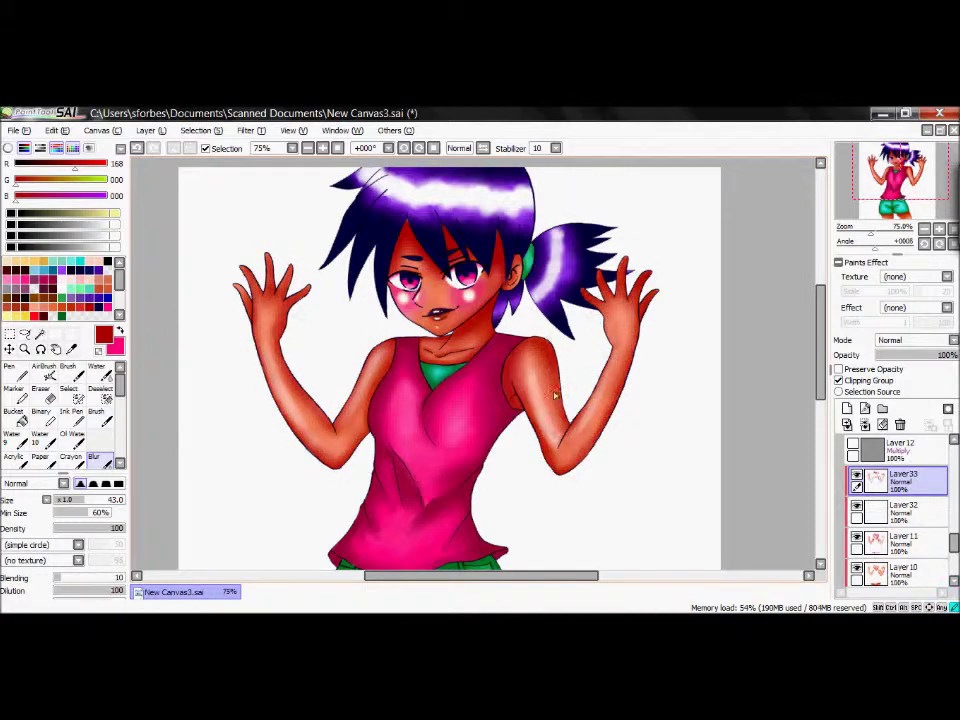
Paint dark red Crayon shadows on both thighs beneath the shorts and soften them with Blur.
scroll(618, 240, down, 5)
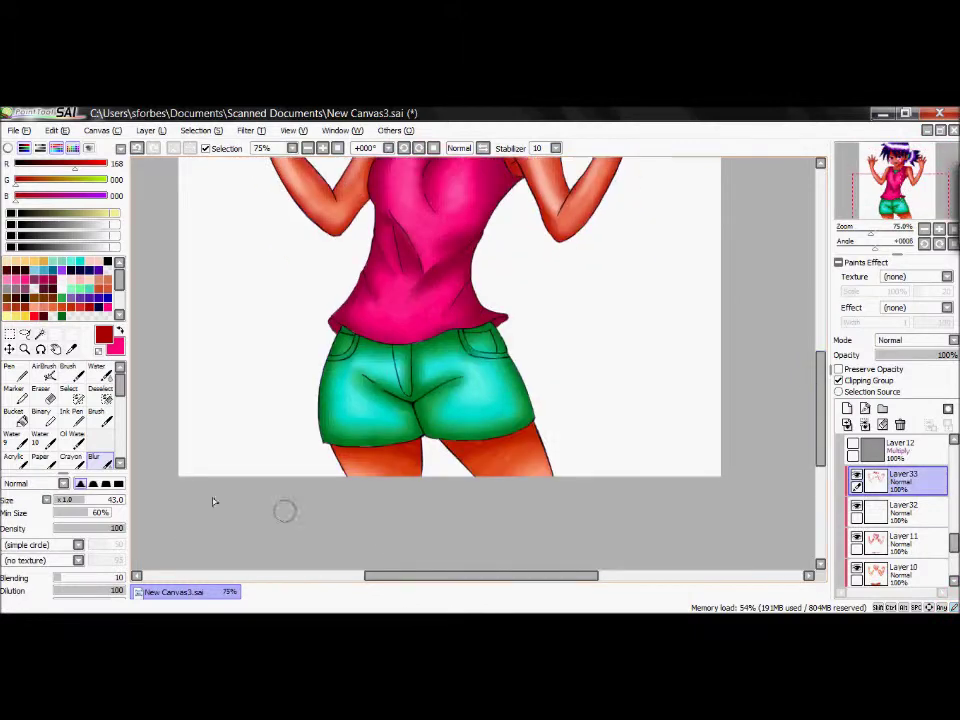
click(71, 457)
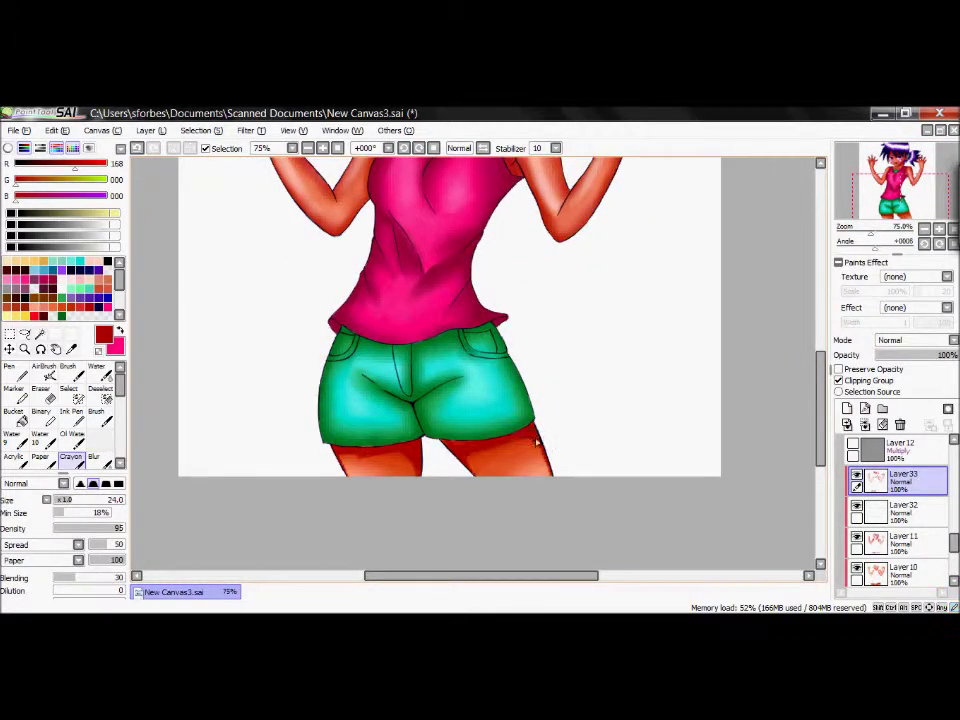
key(b)
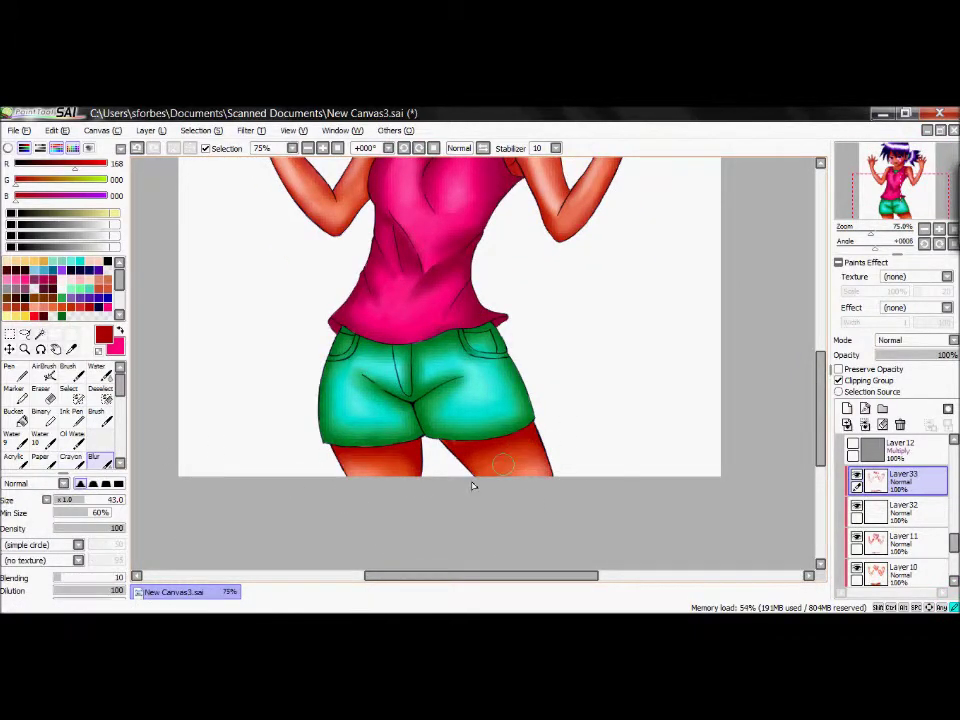
Add a new clipped layer above Layer24 and airbrush very dark red (66, 0, 0) shadows along the shirt's edges and folds.
scroll(539, 474, up, 3)
scroll(821, 386, up, 2)
scroll(955, 497, up, 5)
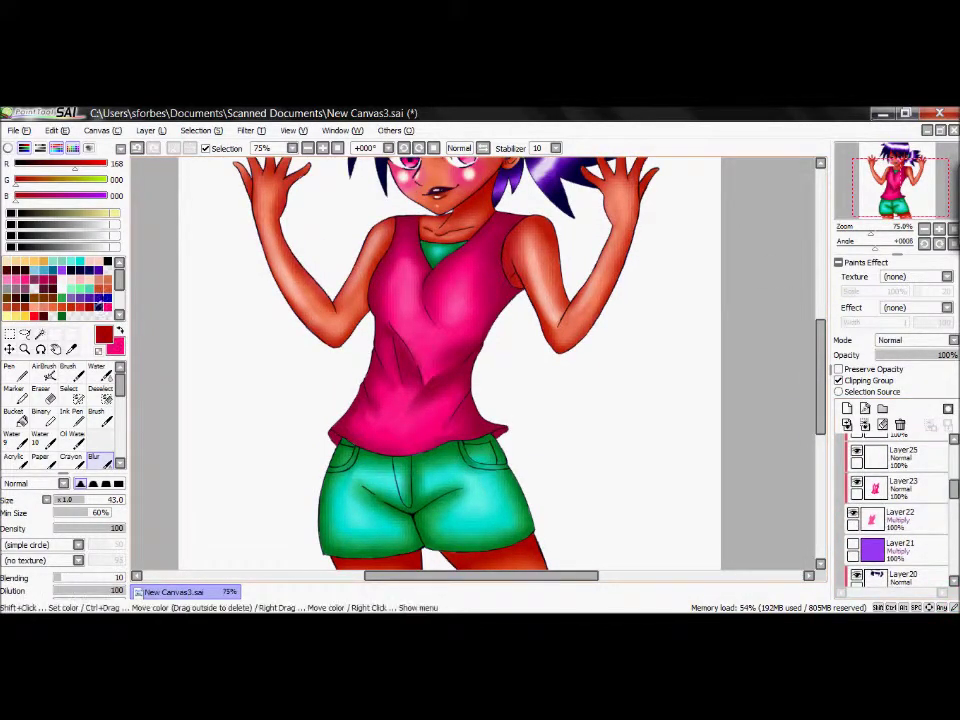
scroll(945, 487, up, 3)
click(940, 498)
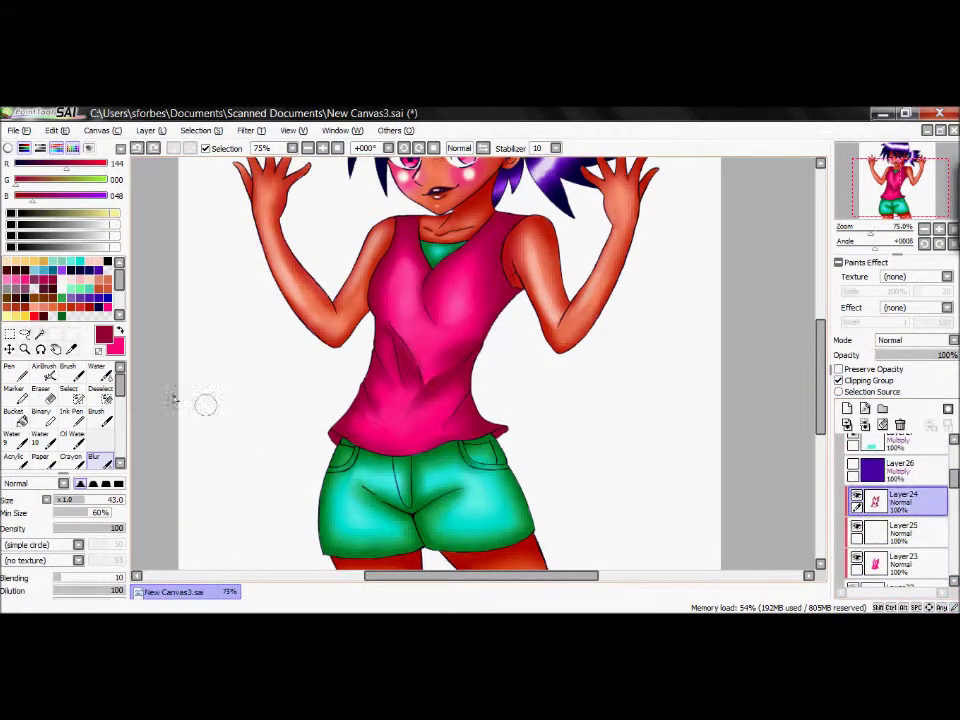
click(44, 369)
click(9, 148)
key(ctrl+shift+n)
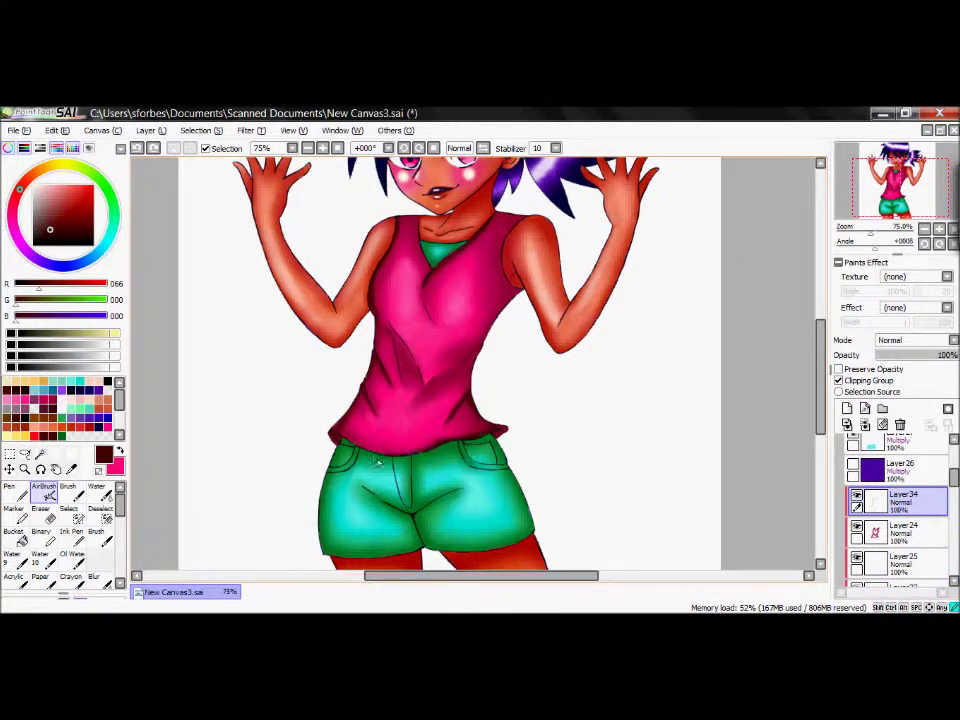
Airbrush more very dark red shadow on the shirt's hem, neckline, waist folds and under the chest, then soften it with Blur.
drag(398, 457, 482, 417)
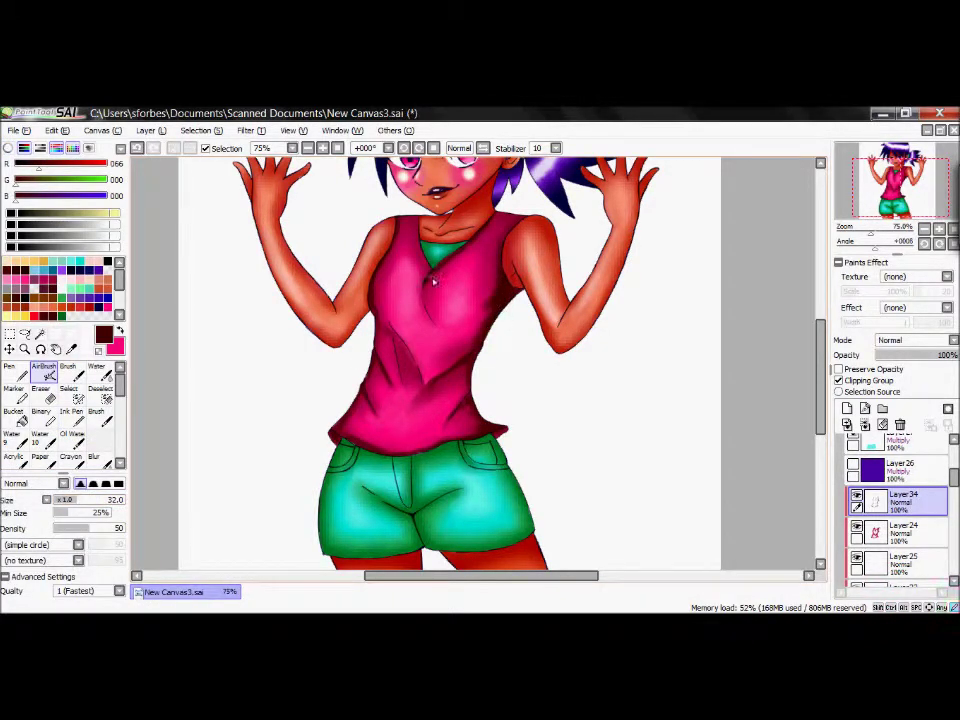
drag(402, 332, 420, 378)
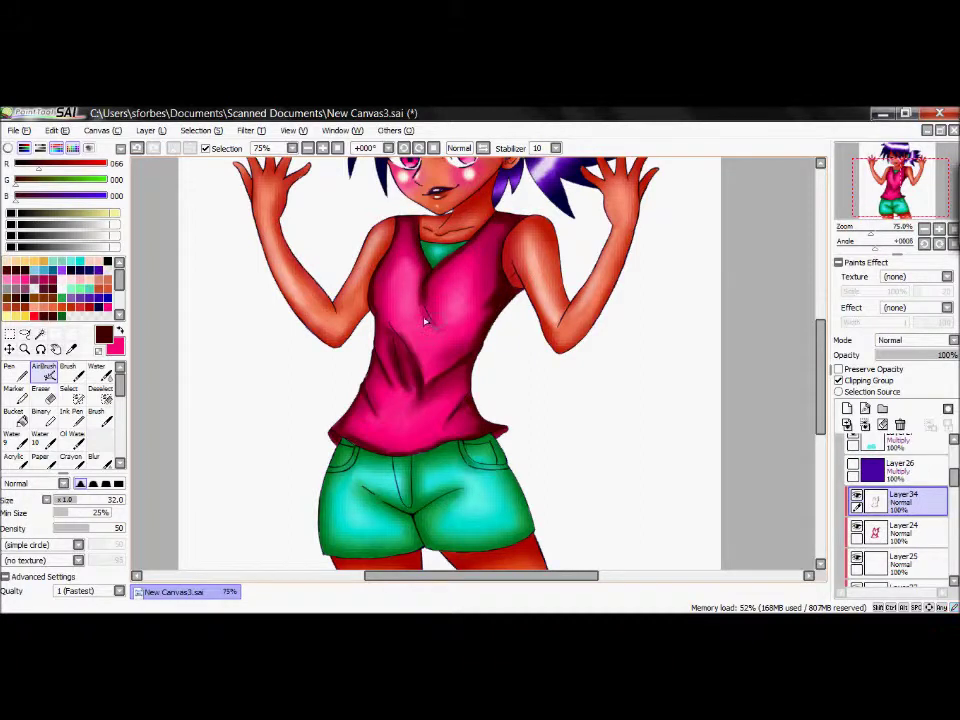
key(b)
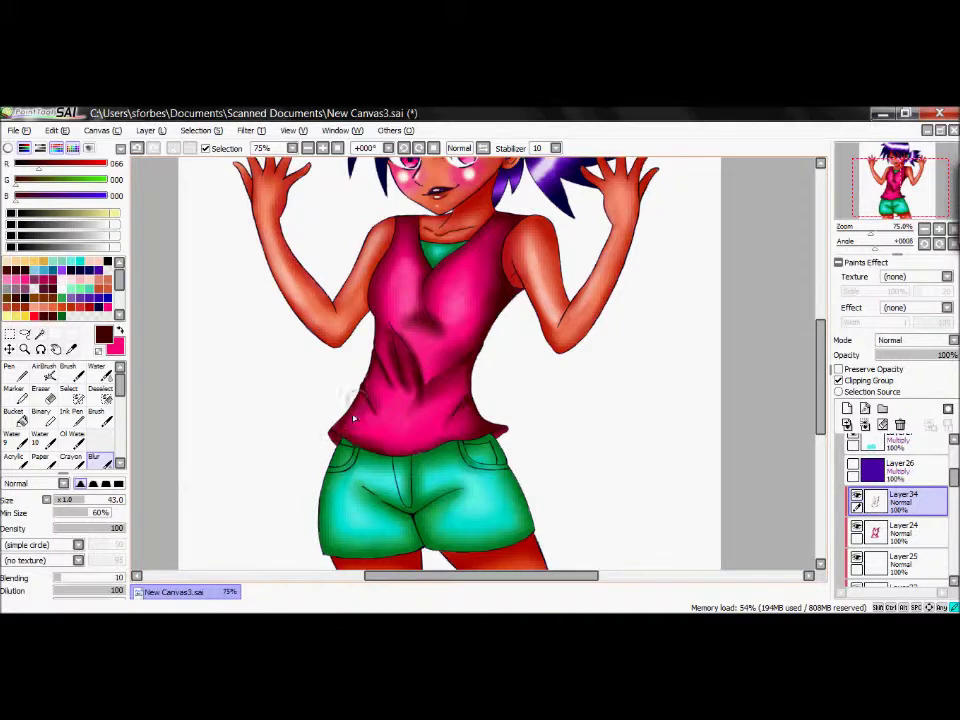
On Layer29, airbrush dark green (0, 39, 0) shadows along the shorts' edges, seams and creases and soften them with Blur.
scroll(900, 500, up, 3)
click(900, 475)
click(62, 287)
click(9, 148)
drag(86, 216, 42, 236)
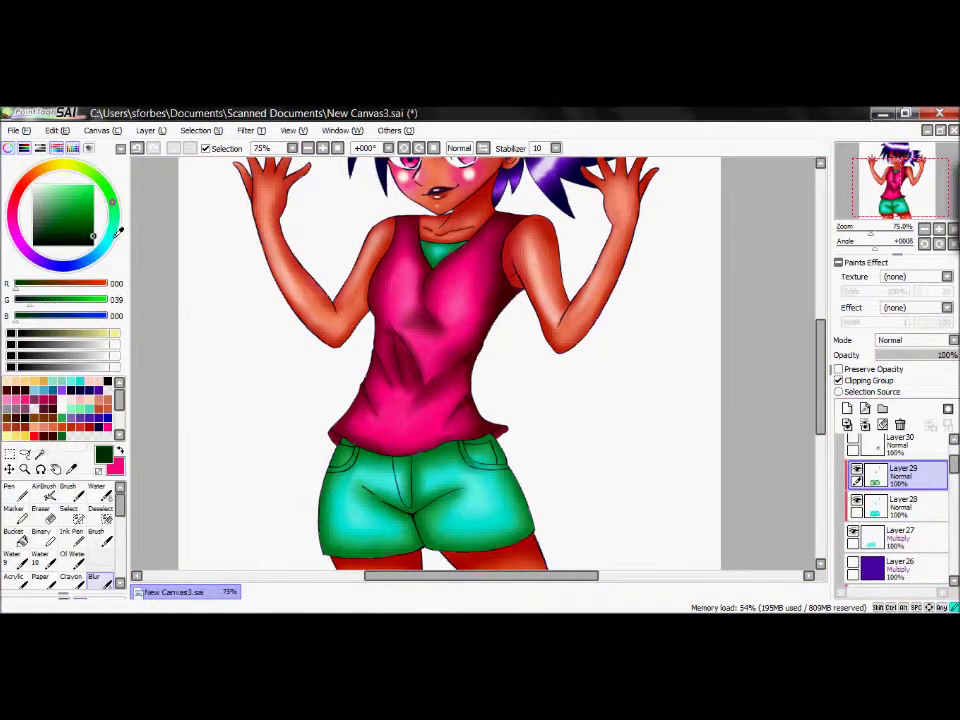
click(43, 487)
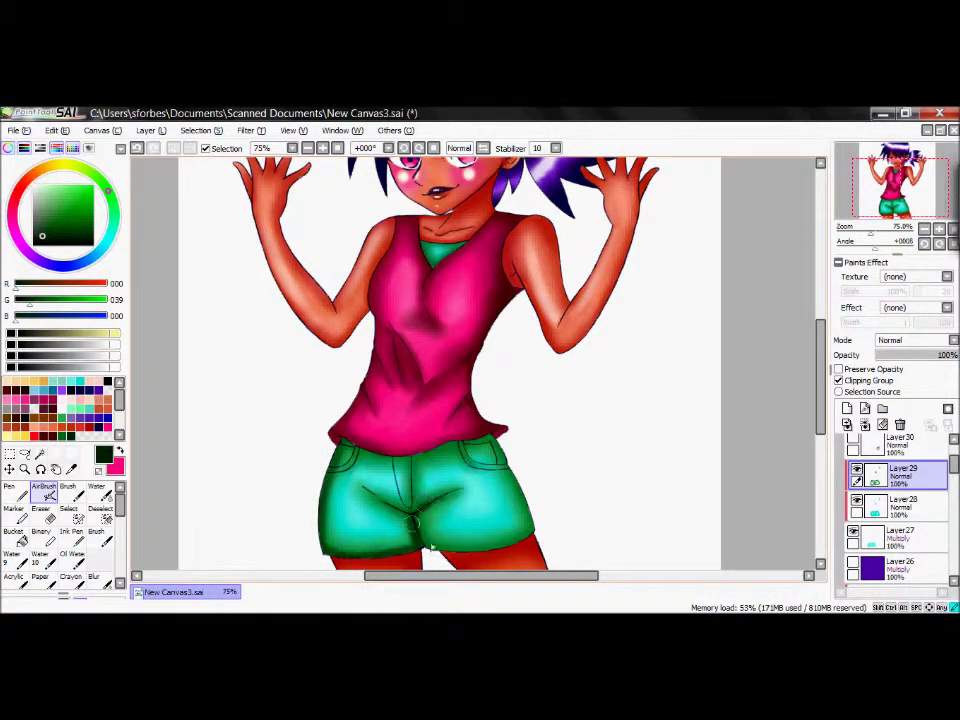
drag(537, 432, 533, 509)
drag(410, 450, 412, 484)
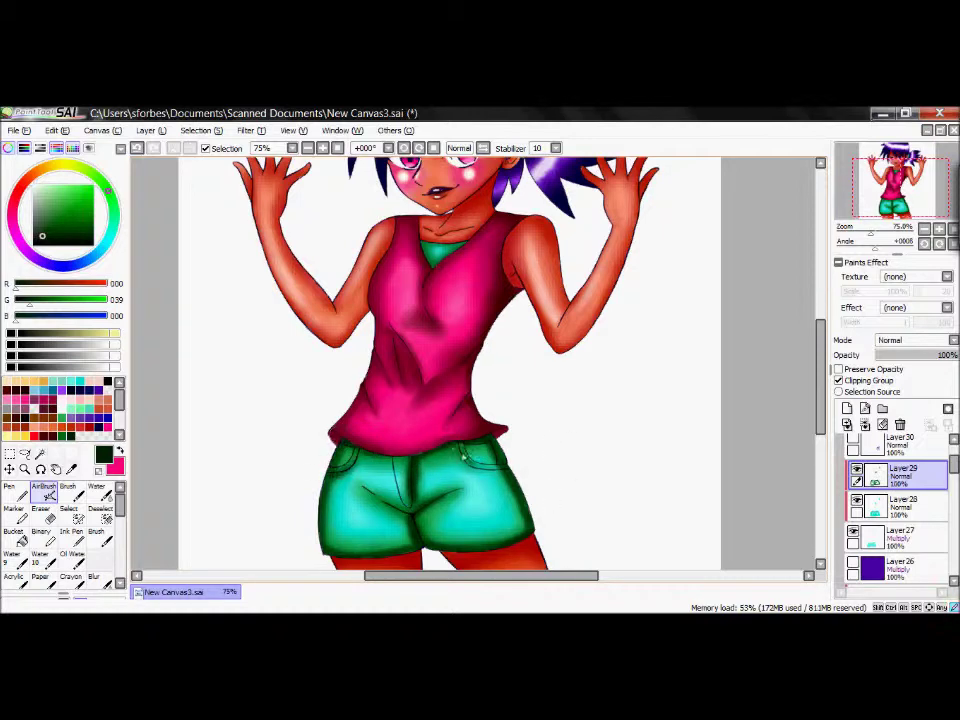
click(97, 491)
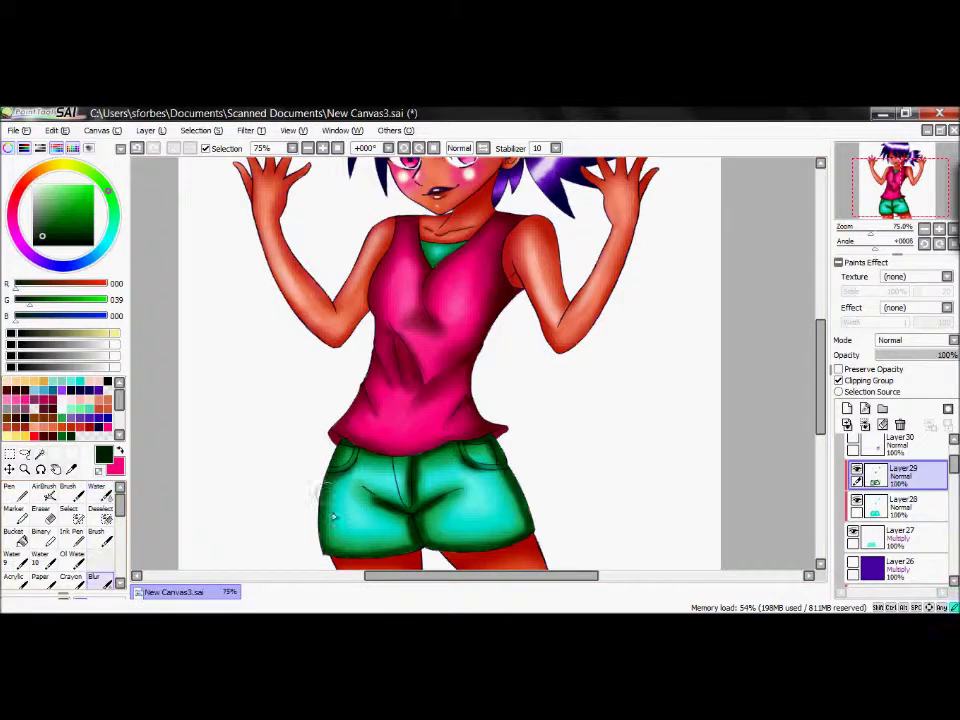
click(93, 578)
Deepen the dark green AirBrush shadows on the shorts' outer edges, crotch creases and pocket, blending them with Blur.
click(44, 487)
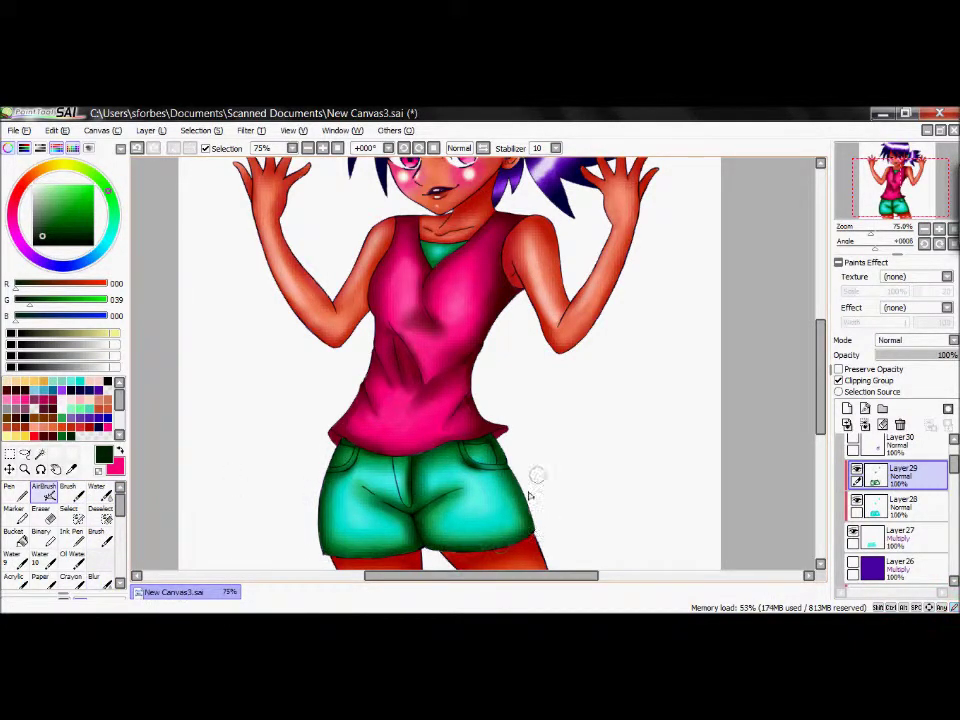
drag(366, 495, 412, 519)
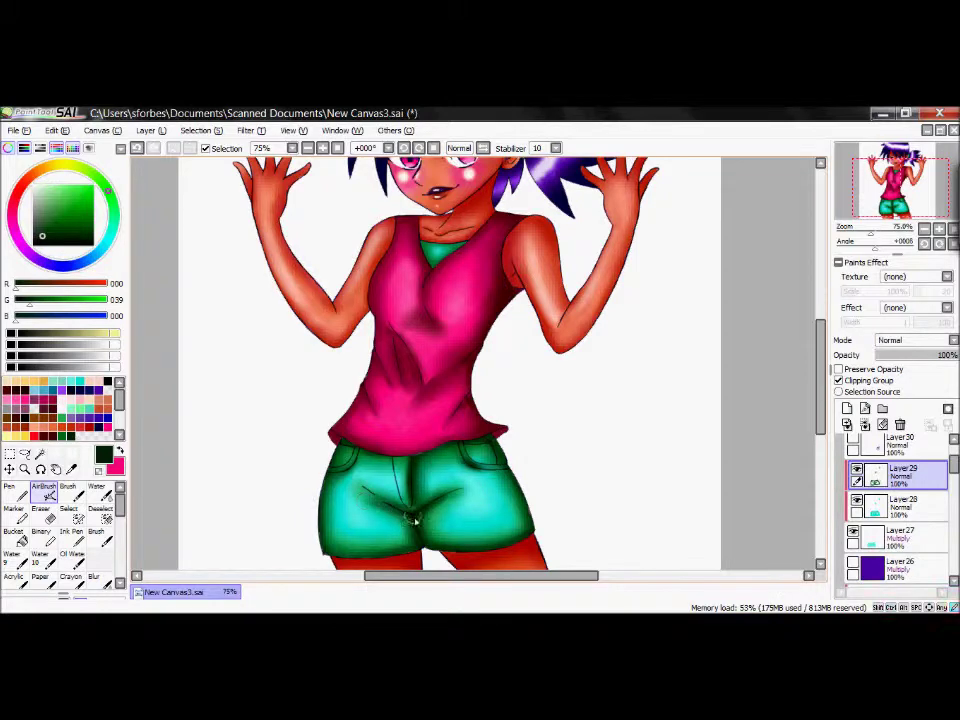
click(93, 578)
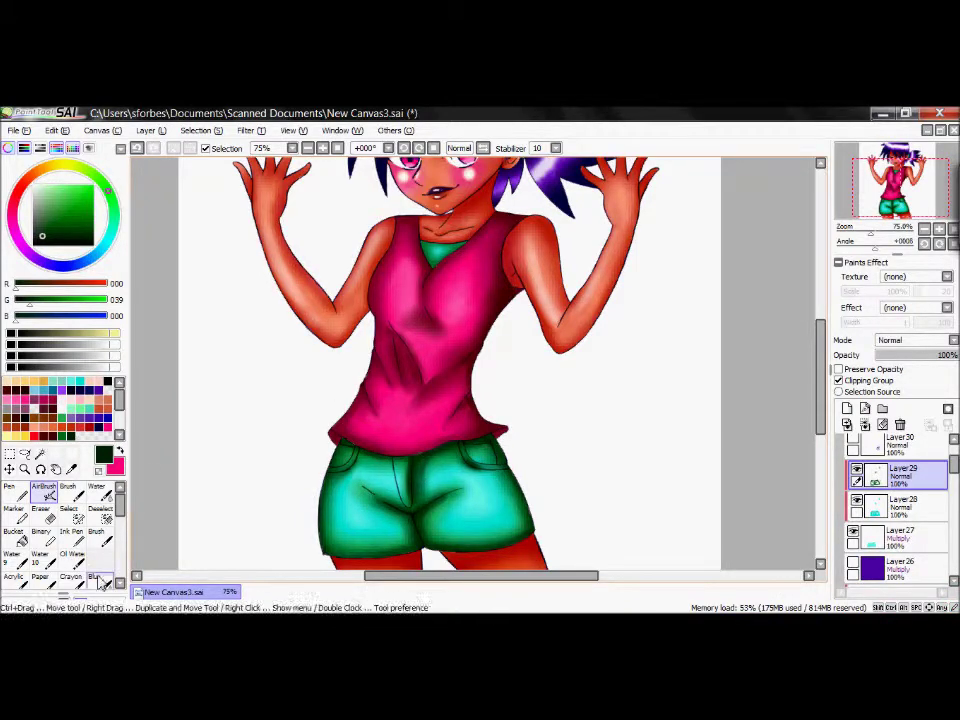
click(44, 487)
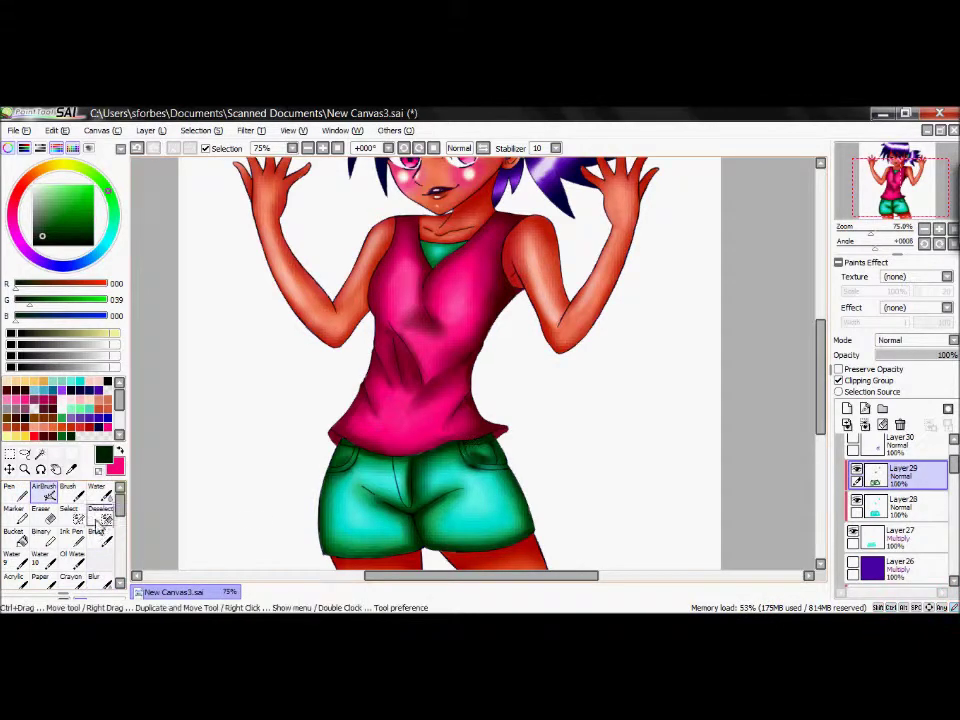
click(93, 578)
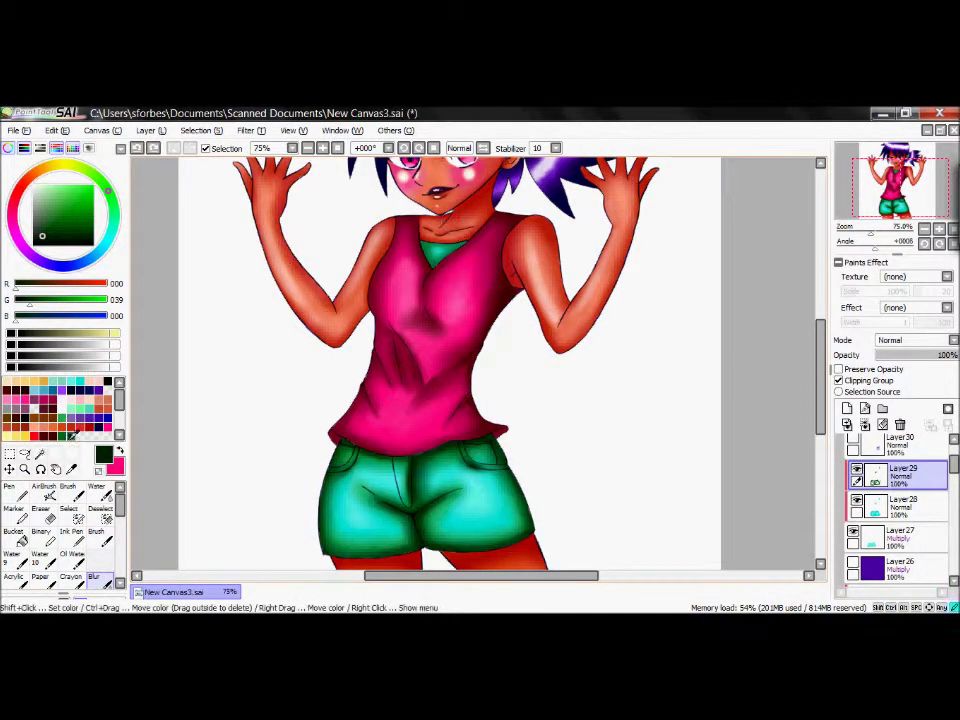
Paint dark green shadow along the edges of the green undershirt at the neckline with Brush and soften it with Blur.
click(8, 148)
click(80, 378)
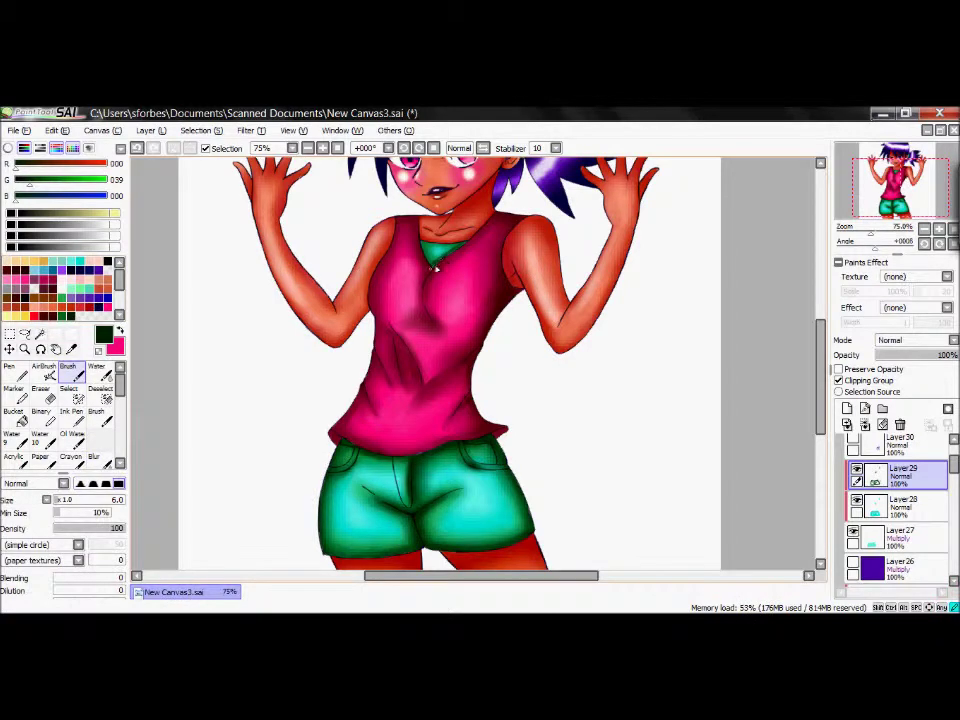
click(93, 457)
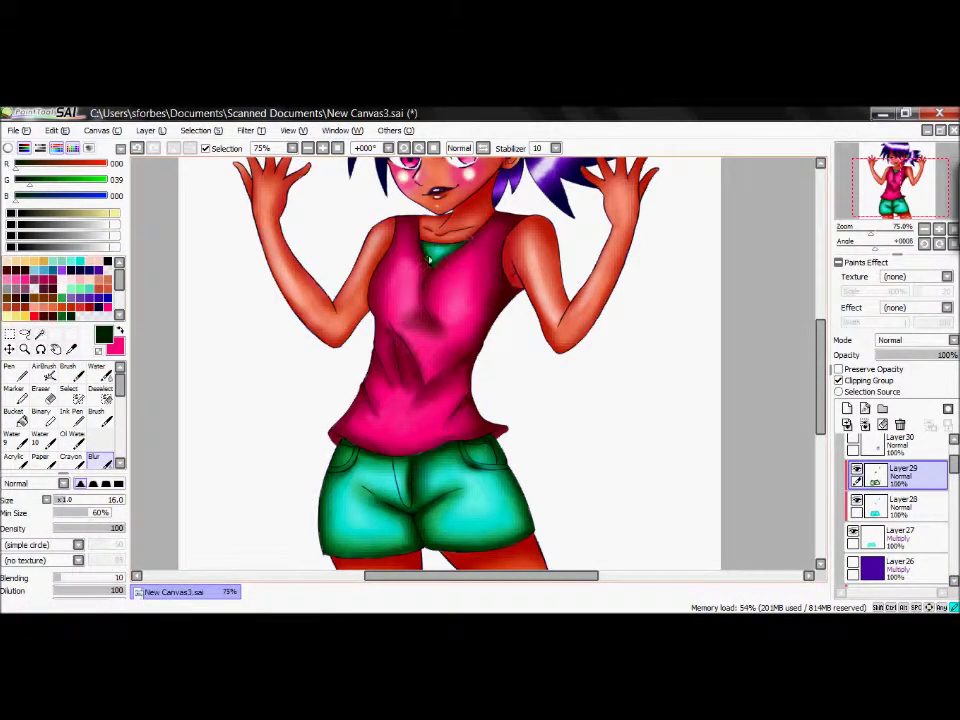
On Layer33, paint dark red (168, 0, 0) Crayon shadow around the jaw and upper neck and soften it with Blur.
scroll(445, 258, up, 5)
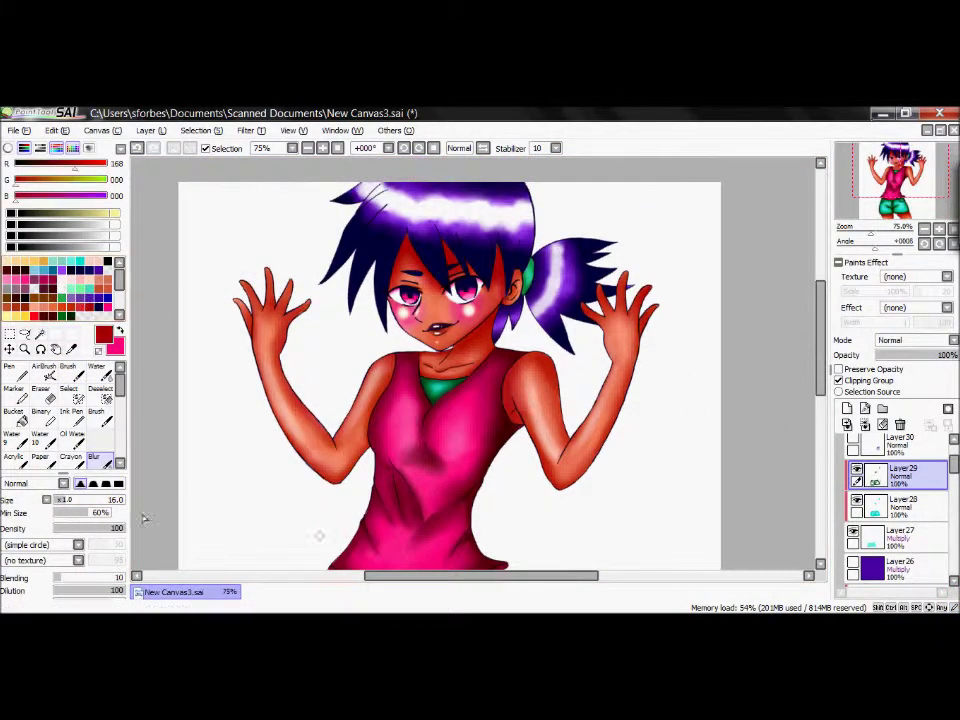
click(70, 457)
scroll(944, 473, down, 5)
click(890, 505)
key(b)
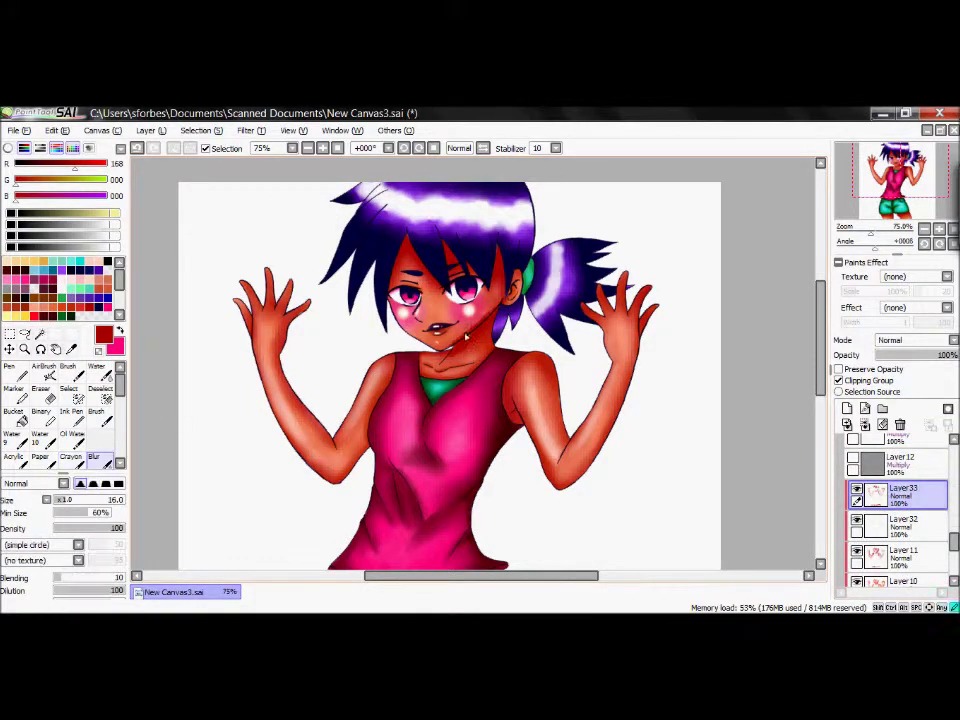
On Layer16, airbrush round white highlights at size 16 in the irises of both eyes.
scroll(821, 371, down, 3)
scroll(673, 257, up, 3)
scroll(890, 500, down, 5)
key(ctrl+plus)
scroll(955, 495, up, 10)
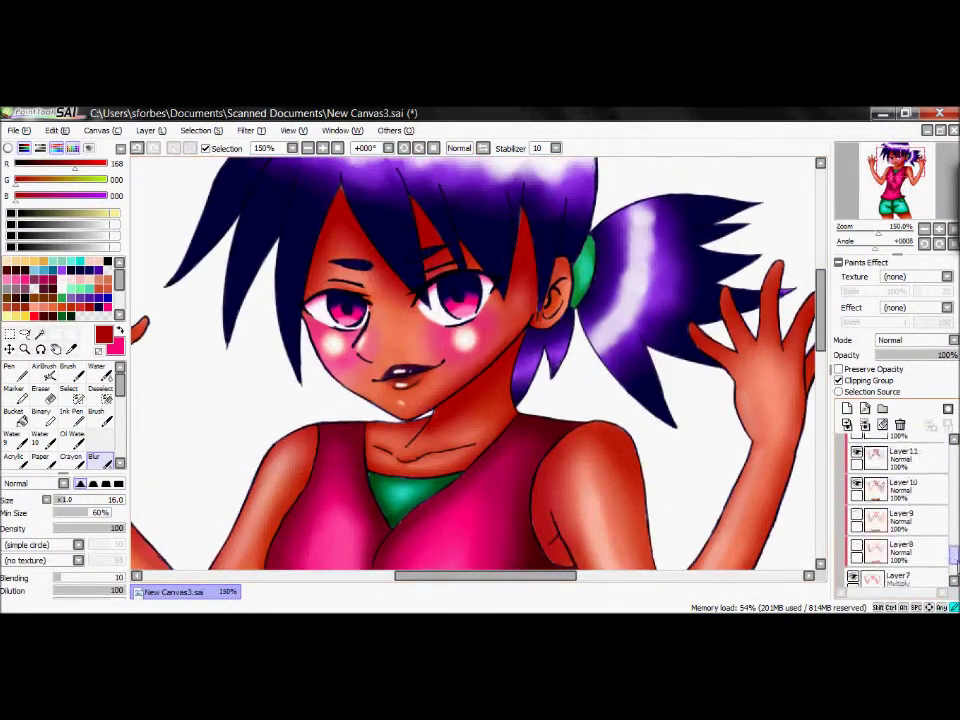
scroll(955, 497, down, 4)
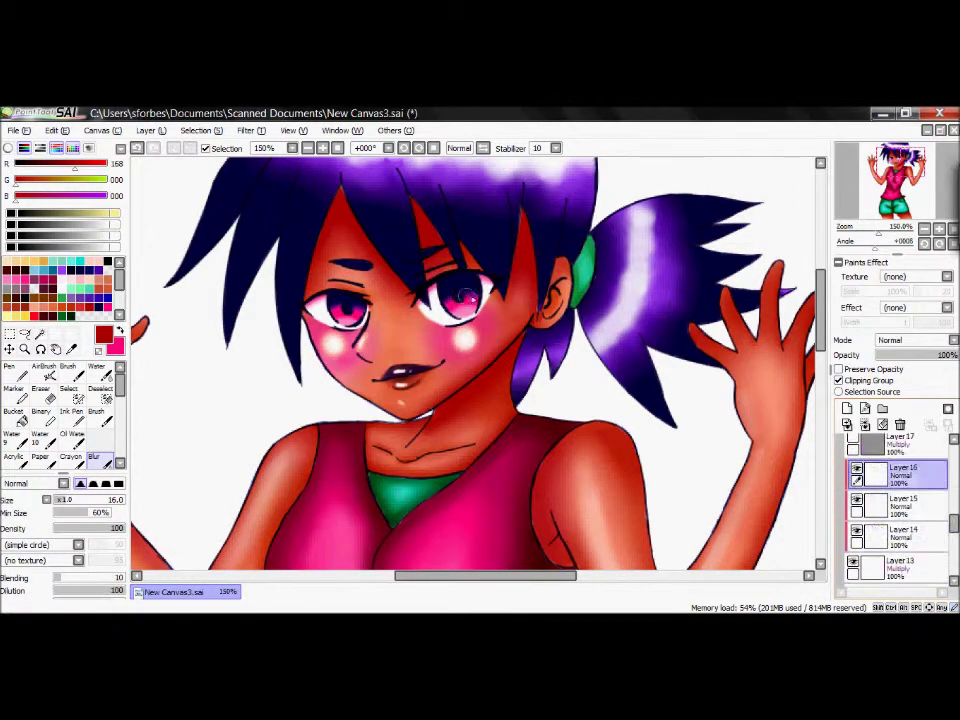
click(44, 370)
click(53, 286)
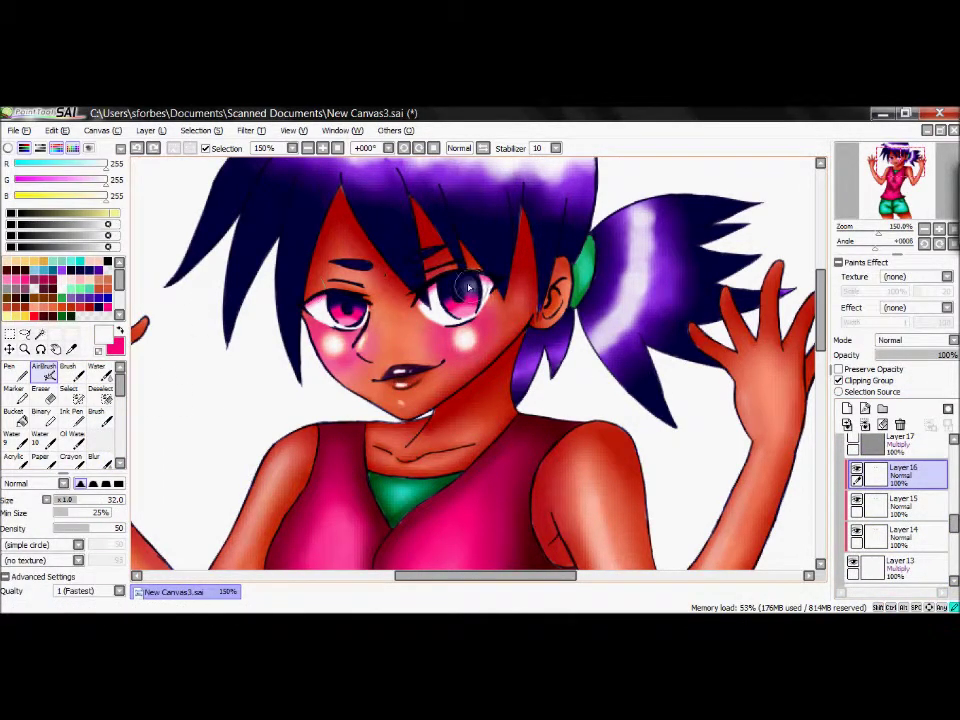
key(bracketleft)
key(bracketleft)
key(bracketleft)
key(bracketleft)
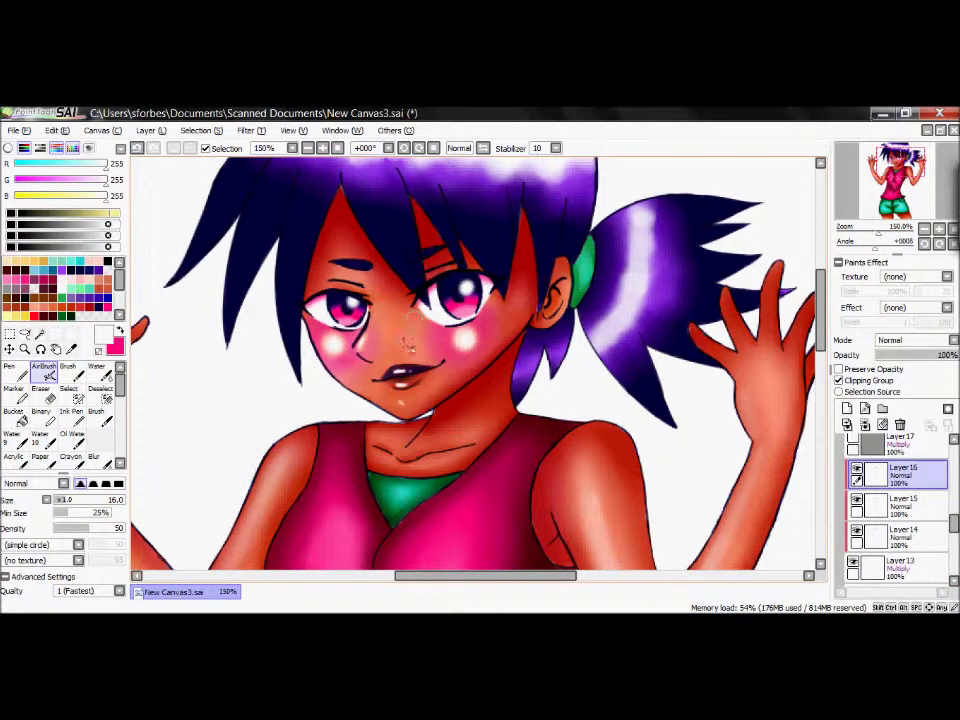
Add smaller white highlights to both eyes with the AirBrush at size 7 and 15% minimum size.
scroll(305, 185, down, 1)
scroll(305, 185, up, 1)
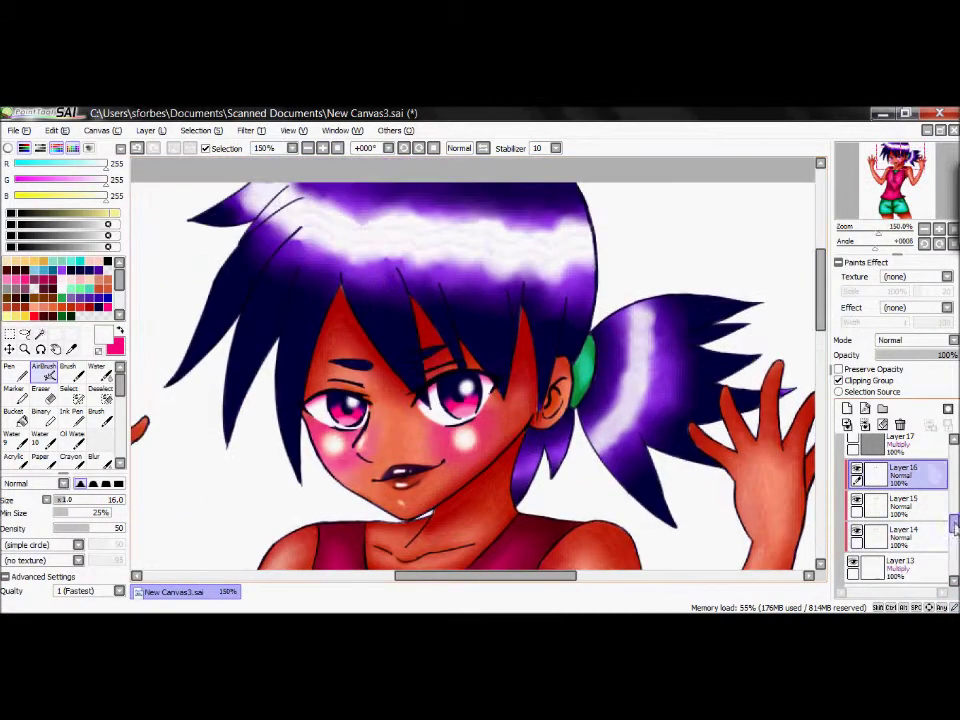
click(65, 510)
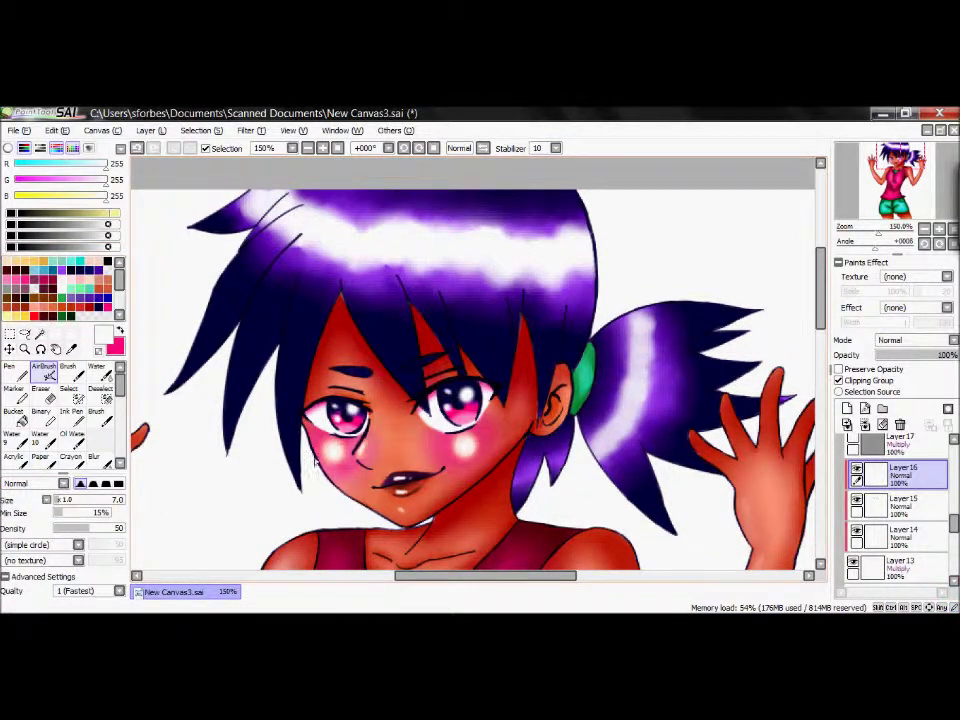
Toggle a layer's visibility off and on among the hair layers to identify what it holds.
scroll(315, 462, up, 1)
scroll(890, 500, up, 2)
click(900, 528)
click(853, 562)
click(853, 562)
scroll(955, 510, down, 1)
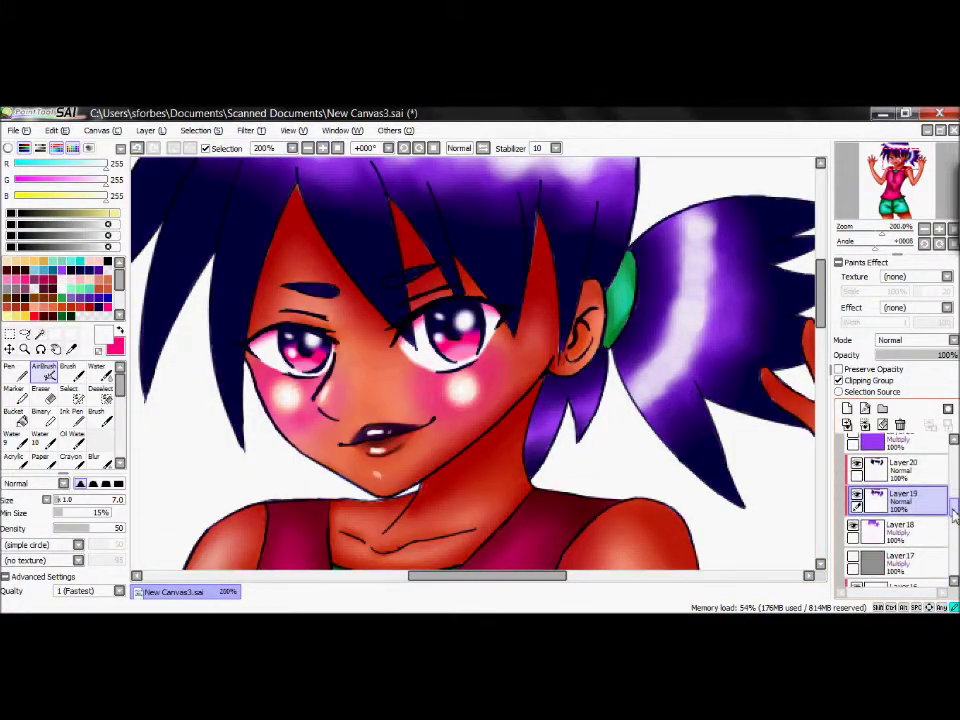
On Layer29, airbrush dark green (0, 39, 0) shadow on the hair tie at size 17 and blend it with Water.
scroll(900, 500, up, 5)
click(900, 490)
scroll(600, 400, up, 2)
alt+click(607, 401)
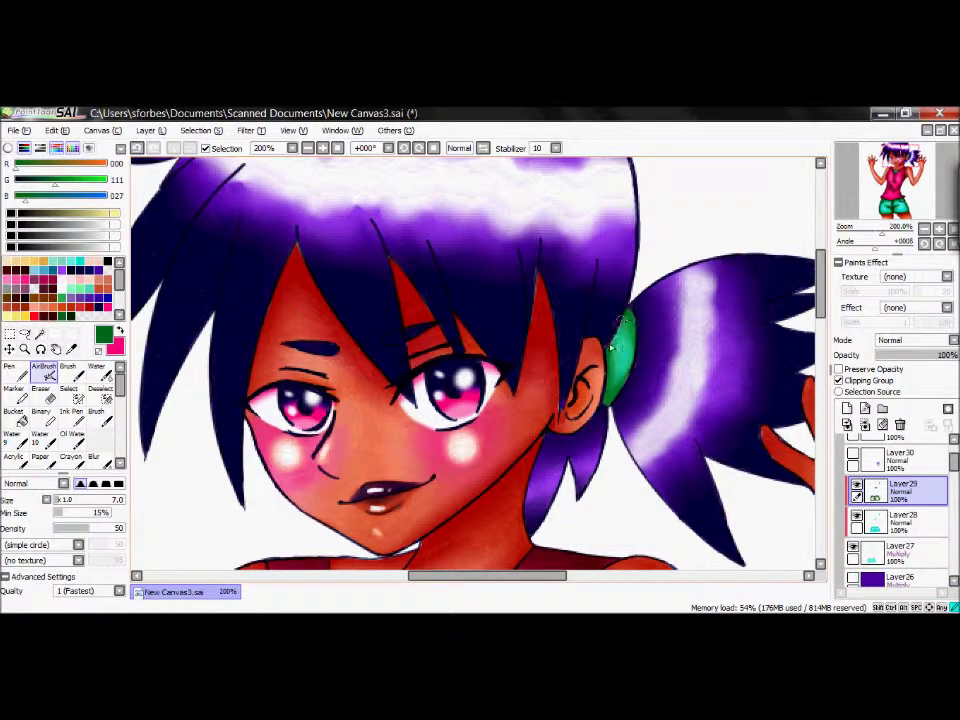
alt+click(615, 332)
click(93, 457)
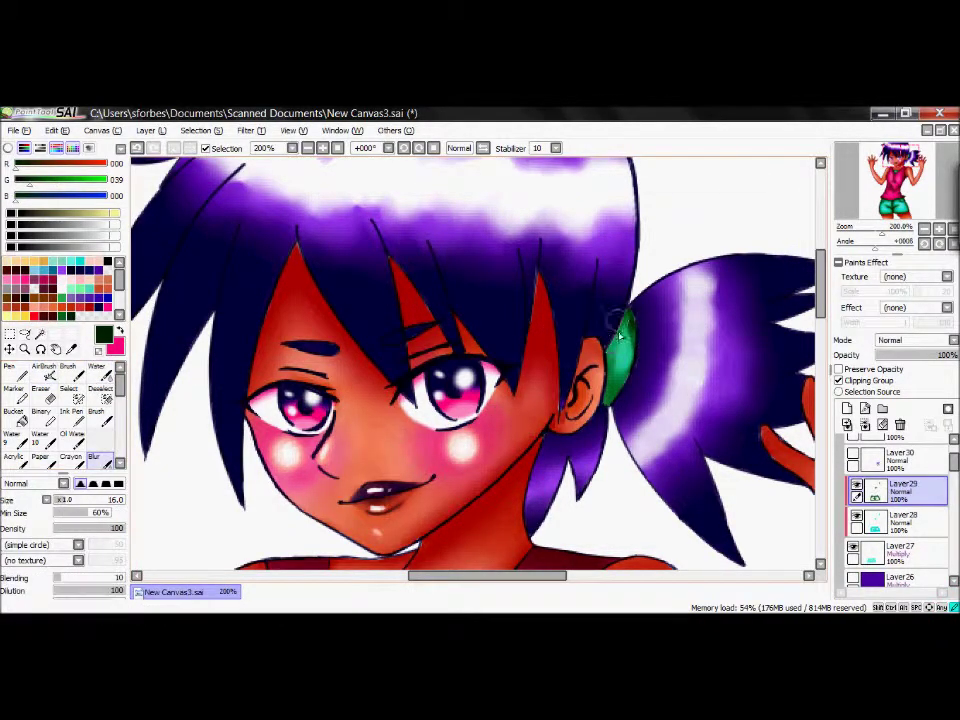
click(43, 372)
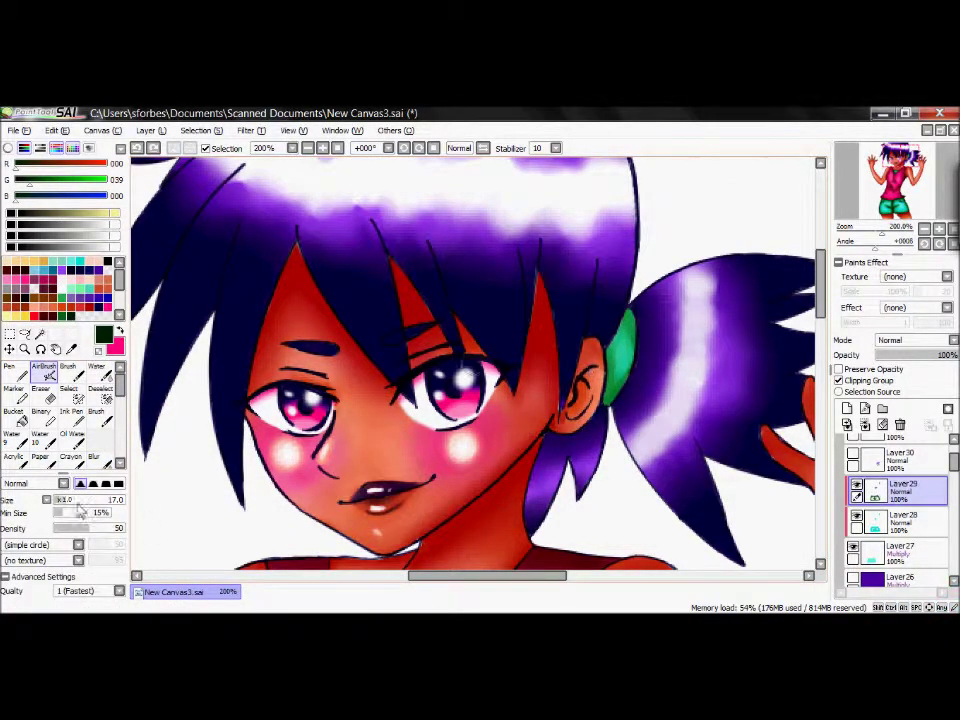
key(w)
On Layer19, airbrush purple (118, 31, 204) streaks over the white highlights of the top hair and ponytail.
click(307, 148)
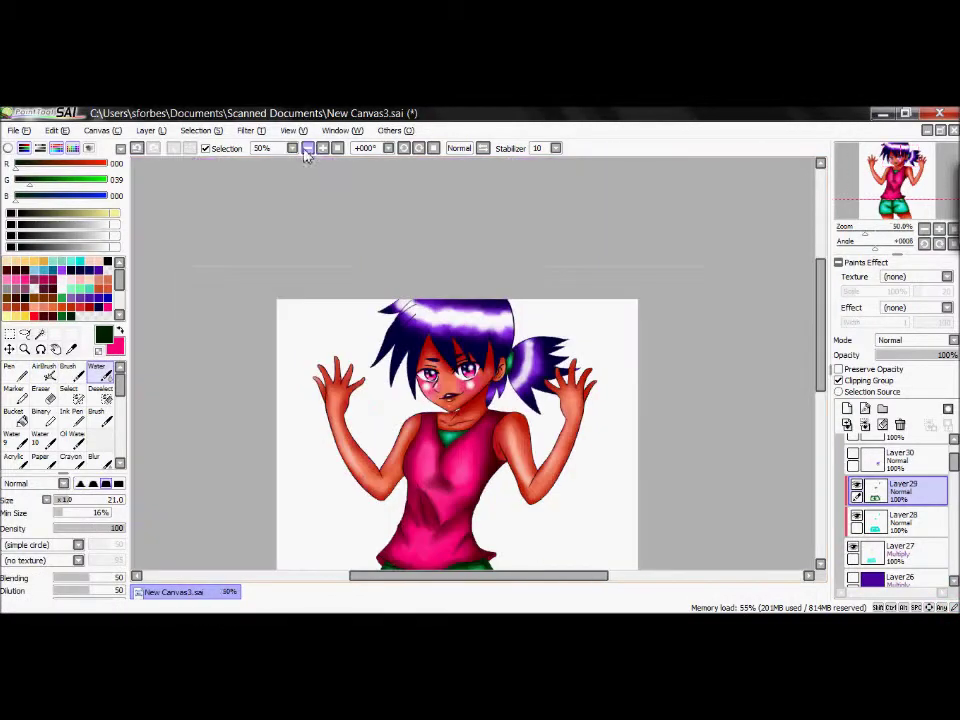
scroll(733, 332, up, 6)
scroll(900, 510, down, 5)
scroll(900, 510, up, 5)
scroll(318, 232, down, 2)
alt+click(318, 232)
alt+click(318, 232)
click(44, 367)
mouse_move(270, 200)
mouse_down()
mouse_move(452, 246)
mouse_move(440, 205)
mouse_move(300, 200)
mouse_up()
scroll(450, 260, up, 2)
mouse_move(300, 280)
mouse_down()
mouse_move(382, 266)
mouse_move(452, 283)
mouse_up()
mouse_move(640, 385)
mouse_down()
mouse_move(621, 484)
mouse_move(645, 441)
mouse_up()
Soften the purple streaks in the hair's white highlight band with Blur, undoing one stroke along the way.
click(93, 457)
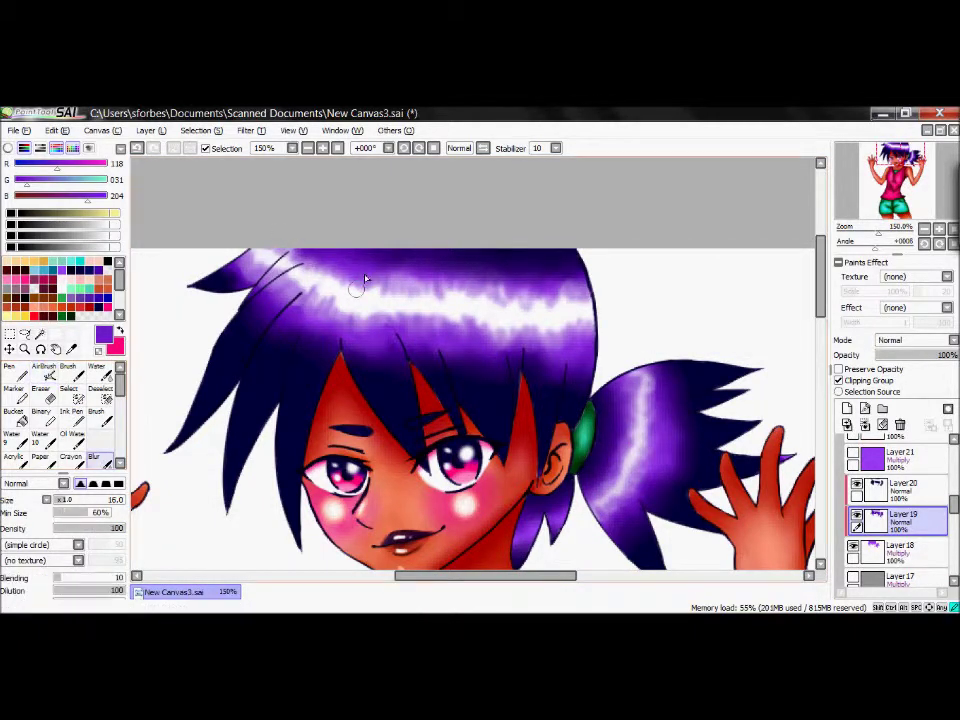
key(ctrl+z)
scroll(320, 300, up, 1)
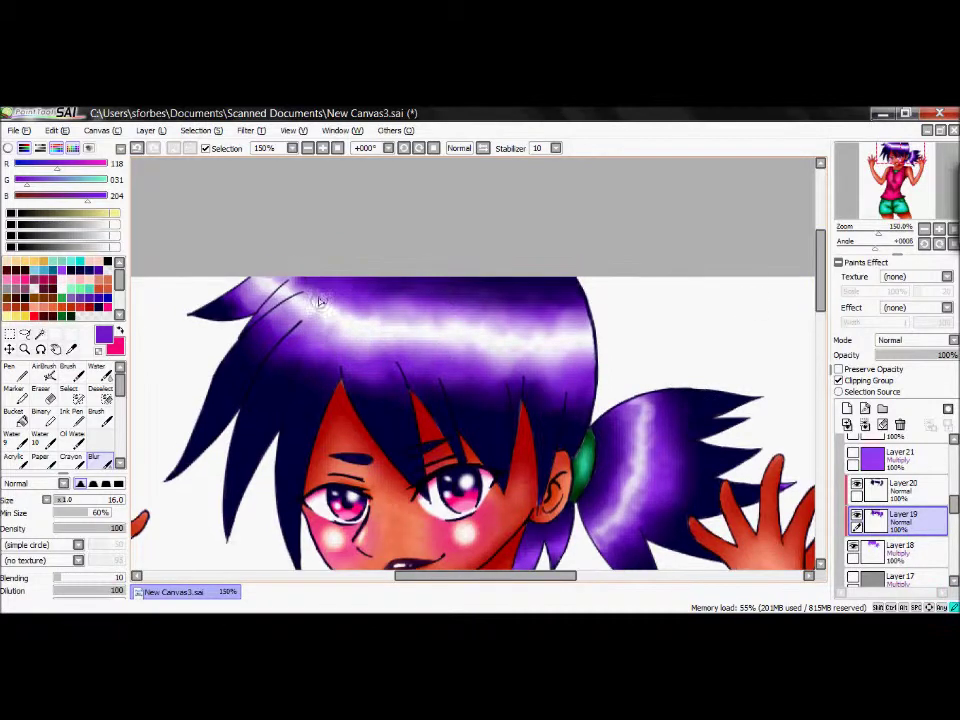
Add a clipped layer above Layer20, airbrush blue (0, 0, 171) onto the long side bangs, and blend it with Water and Blur.
key(ctrl+shift+n)
alt+click(658, 375)
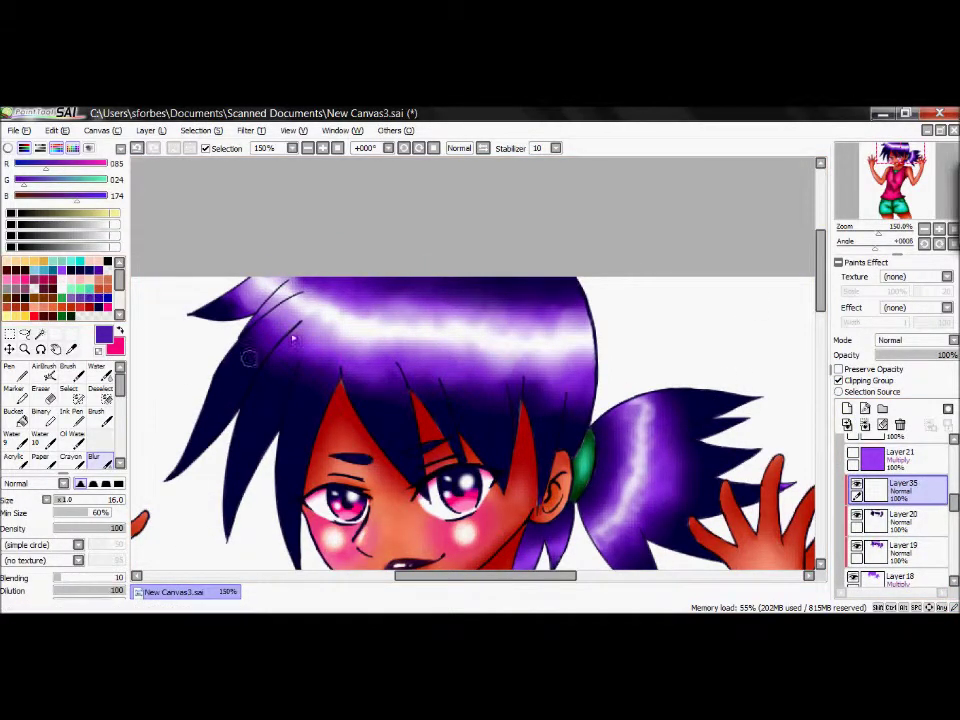
click(44, 370)
alt+click(222, 420)
mouse_move(165, 292)
mouse_down()
mouse_move(178, 310)
mouse_move(175, 405)
mouse_up()
click(96, 367)
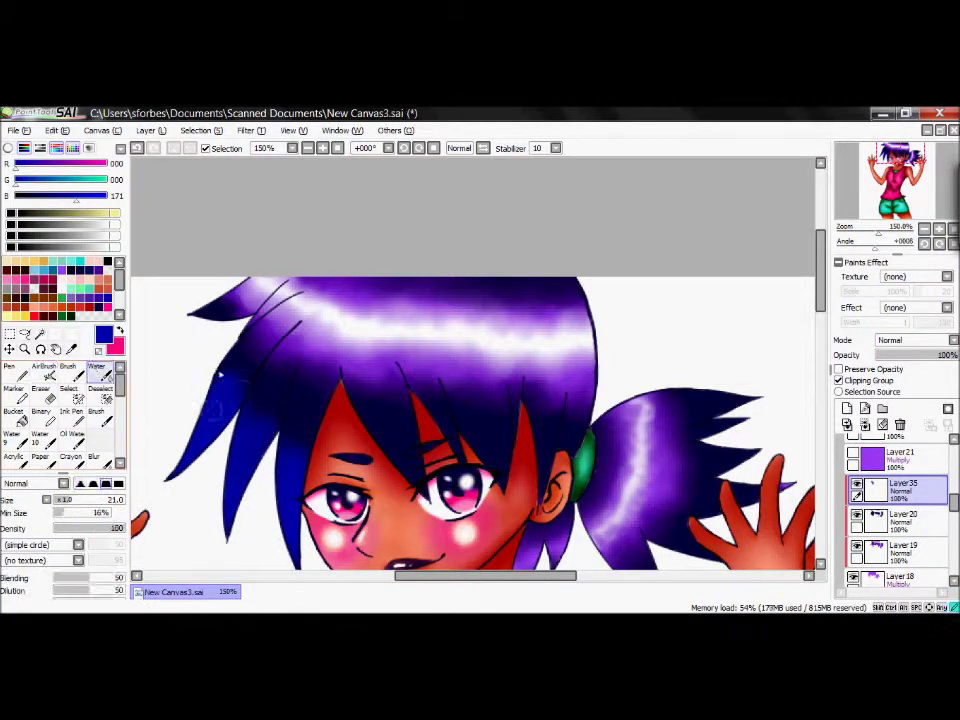
key(b)
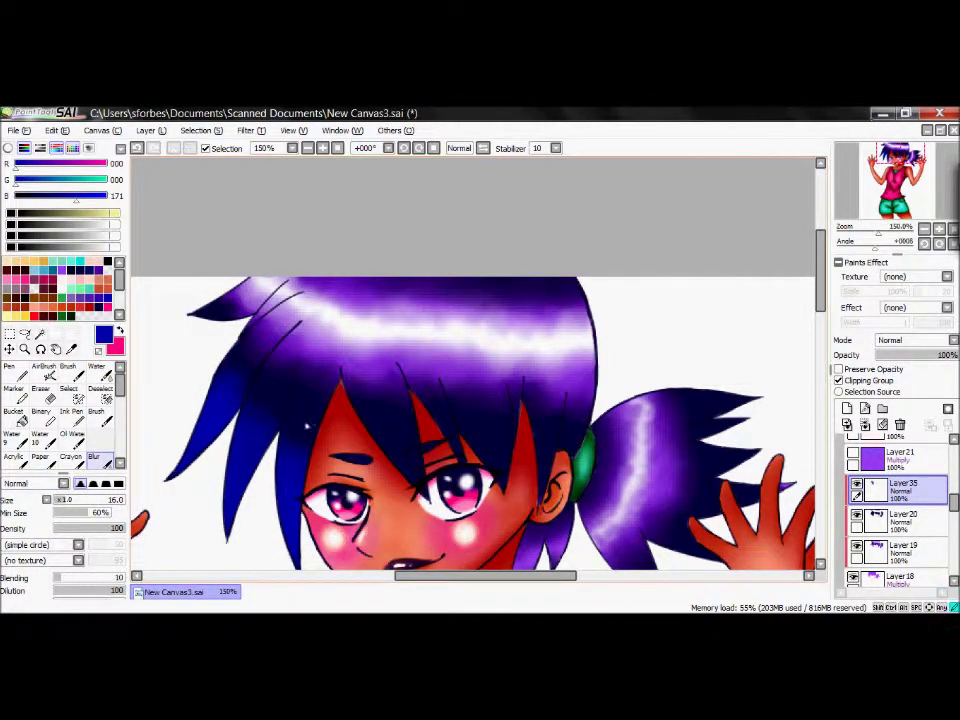
Airbrush the same blue at size 35 onto the front bangs, ponytail tips and crown, softening it with Blur at size 33.
scroll(297, 412, down, 3)
click(44, 370)
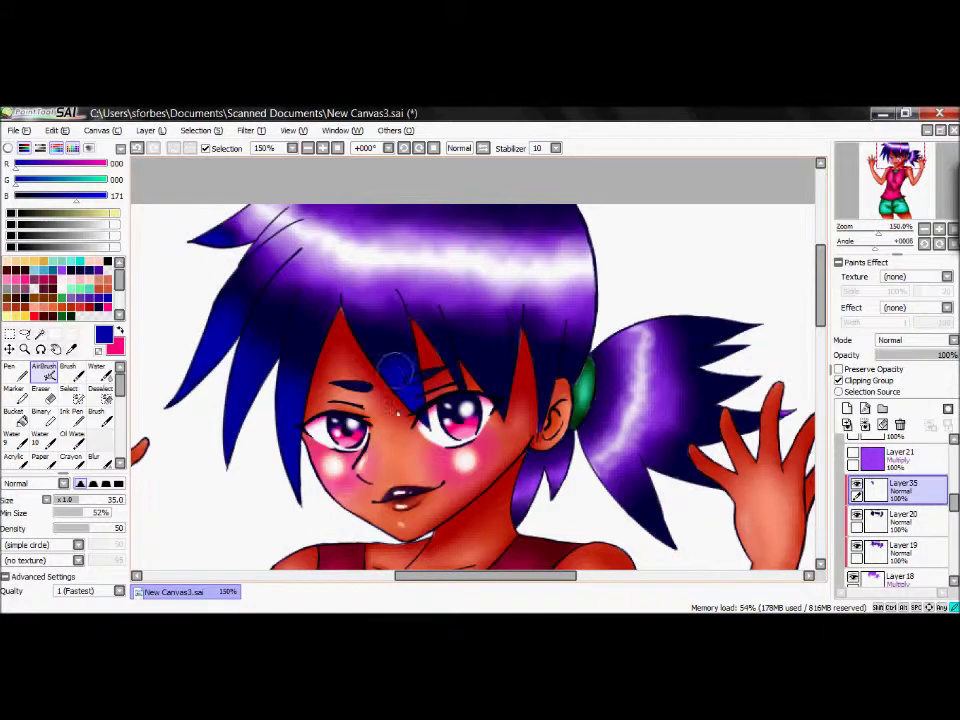
mouse_move(563, 440)
mouse_down()
mouse_move(611, 369)
mouse_move(729, 321)
mouse_move(750, 396)
mouse_move(670, 545)
mouse_up()
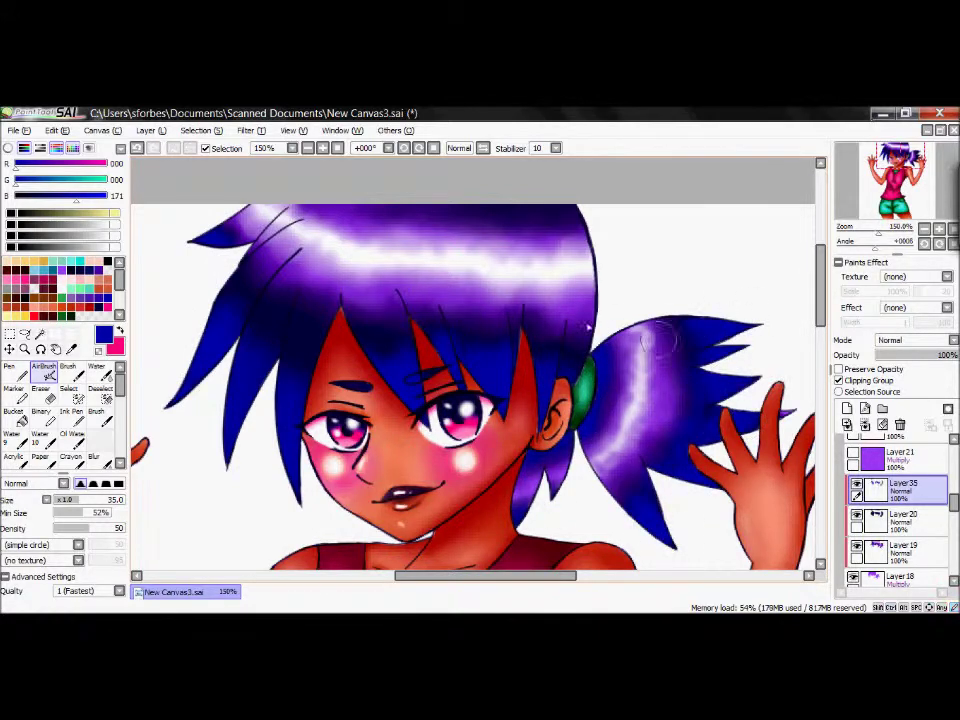
key(b)
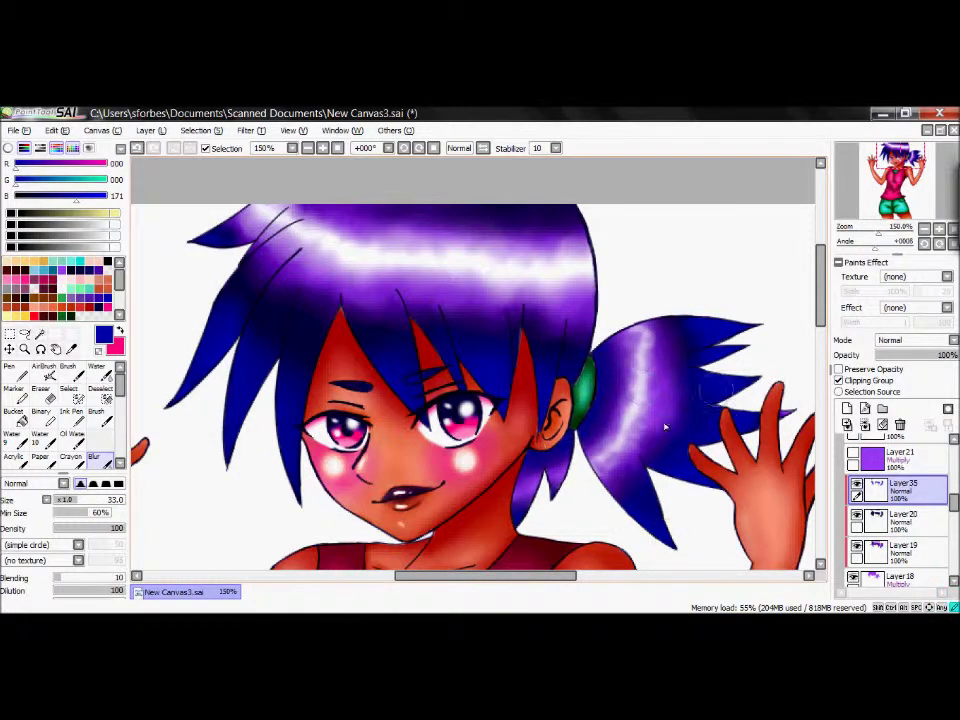
key(v)
key(b)
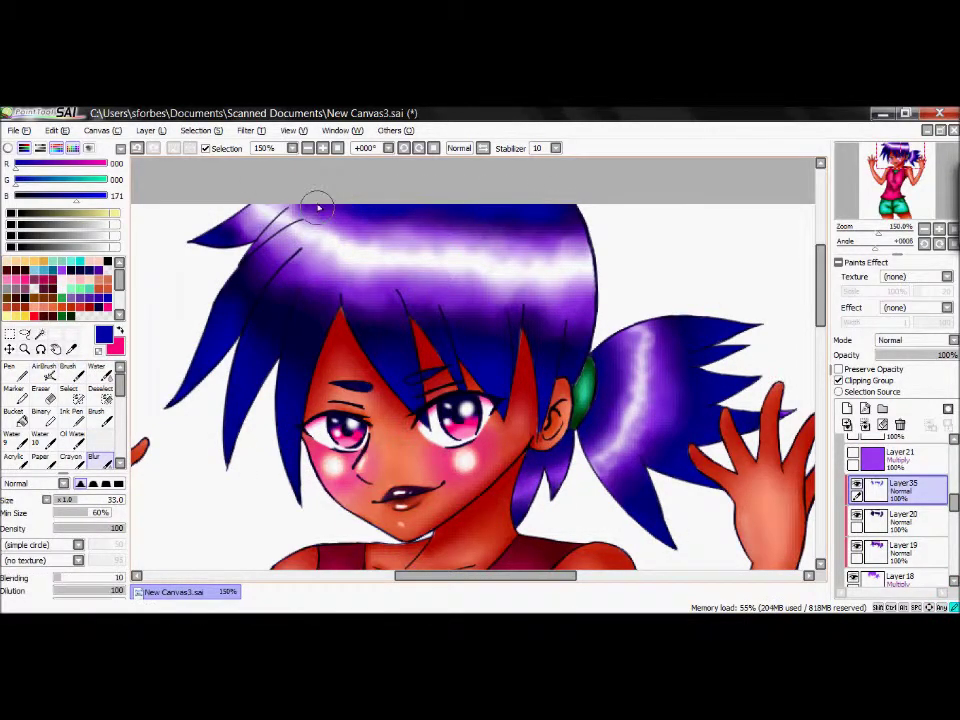
Airbrush more blue between the side strands beside the face and soften it with Blur.
scroll(567, 252, down, 2)
click(292, 147)
key(Home)
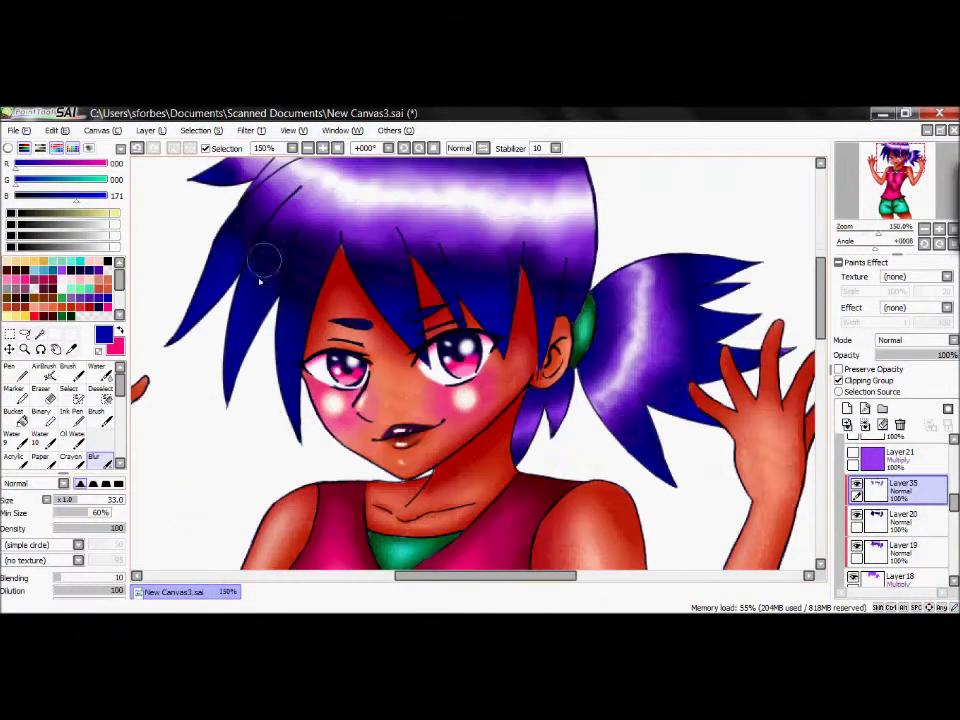
key(b)
key(v)
key(b)
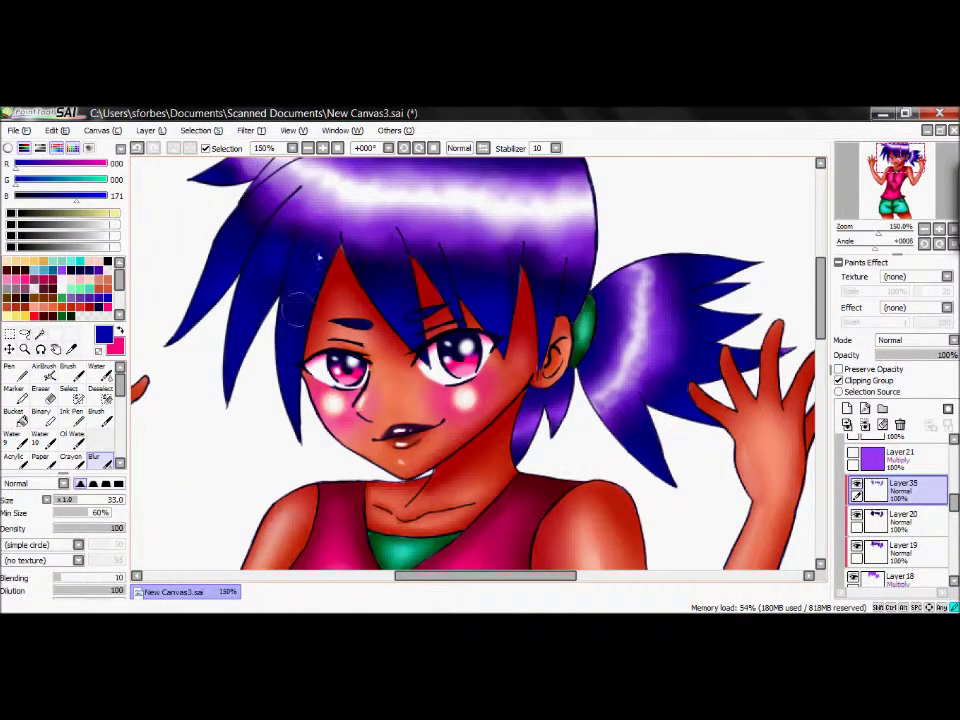
drag(257, 247, 243, 283)
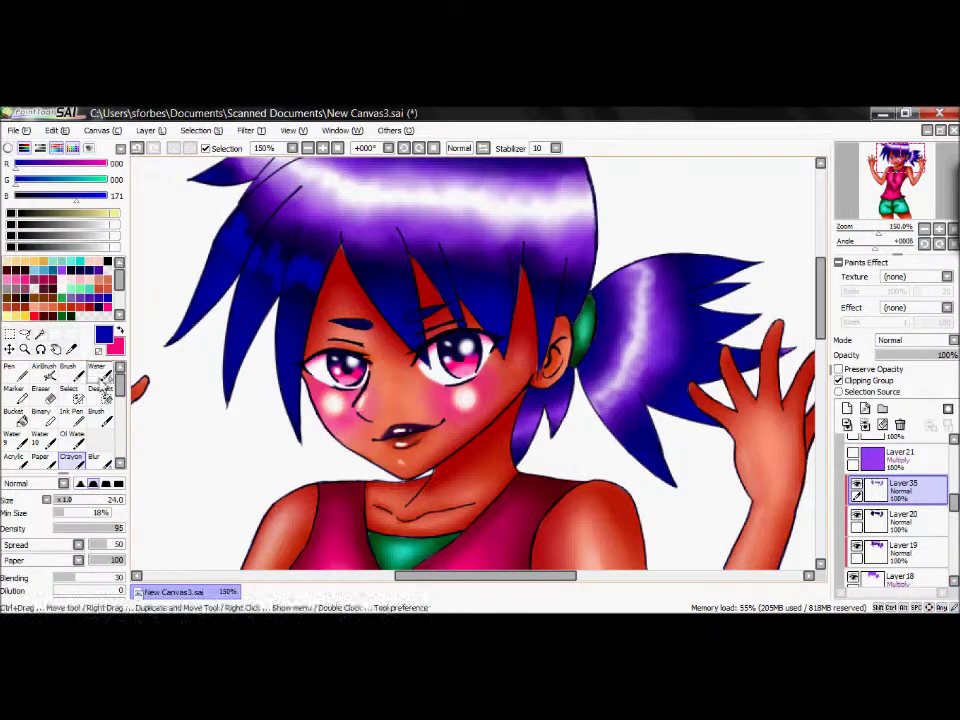
Show the color wheel and airbrush navy (0, 0, 72) over the blue on the bangs and ponytail tips.
click(8, 147)
alt+click(235, 370)
key(v)
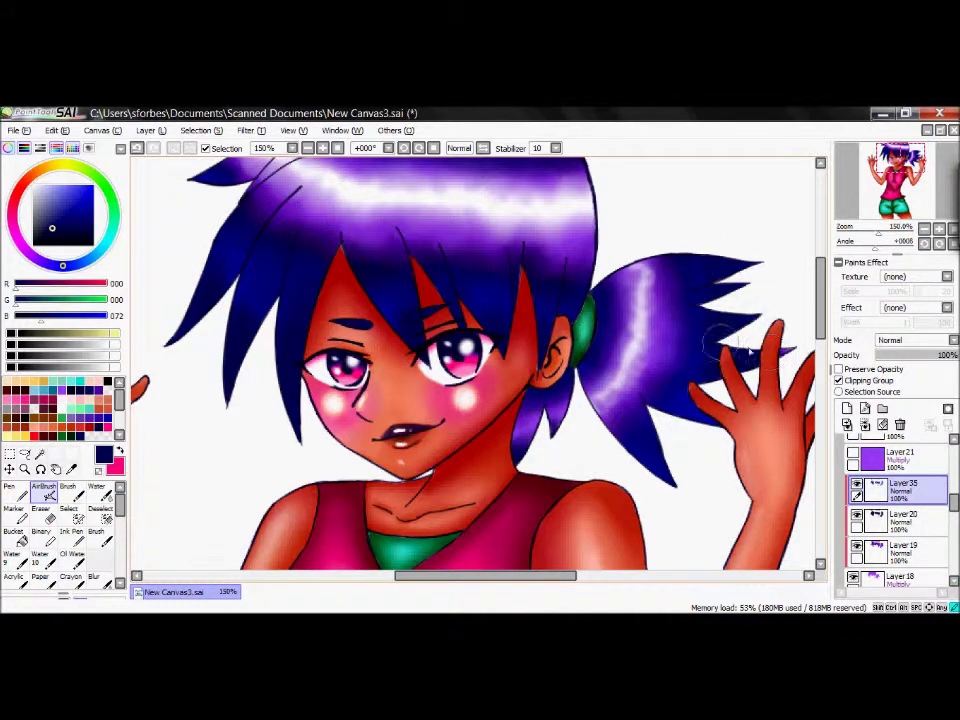
scroll(565, 205, up, 2)
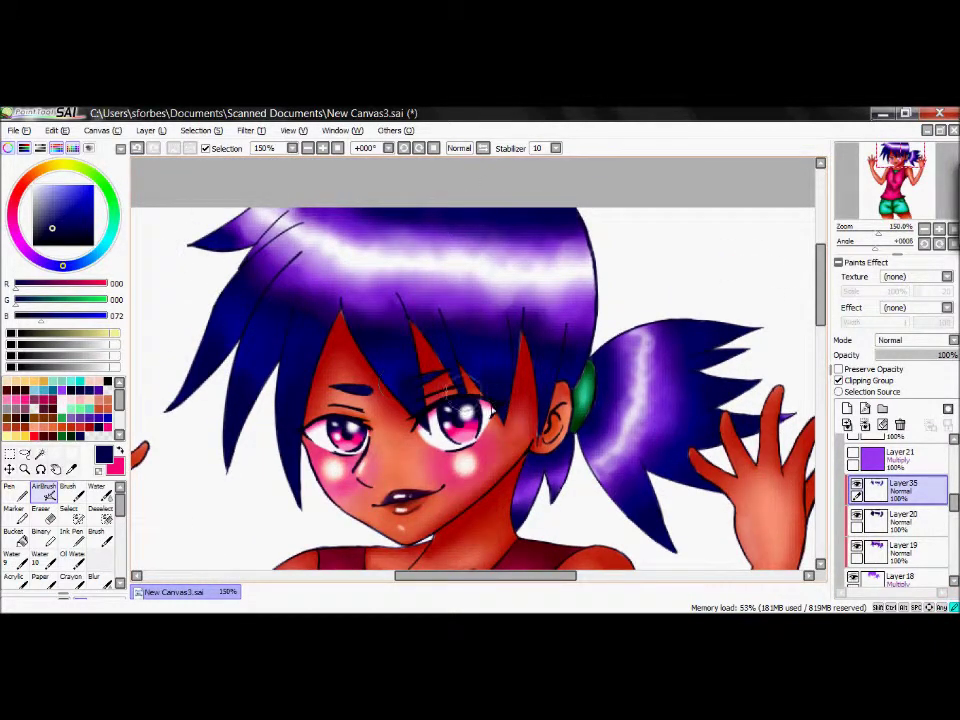
With Layer20 and Layer19 hidden, airbrush navy shadow onto the hair strands behind the ear on Layer35.
scroll(475, 365, down, 5)
scroll(955, 497, up, 3)
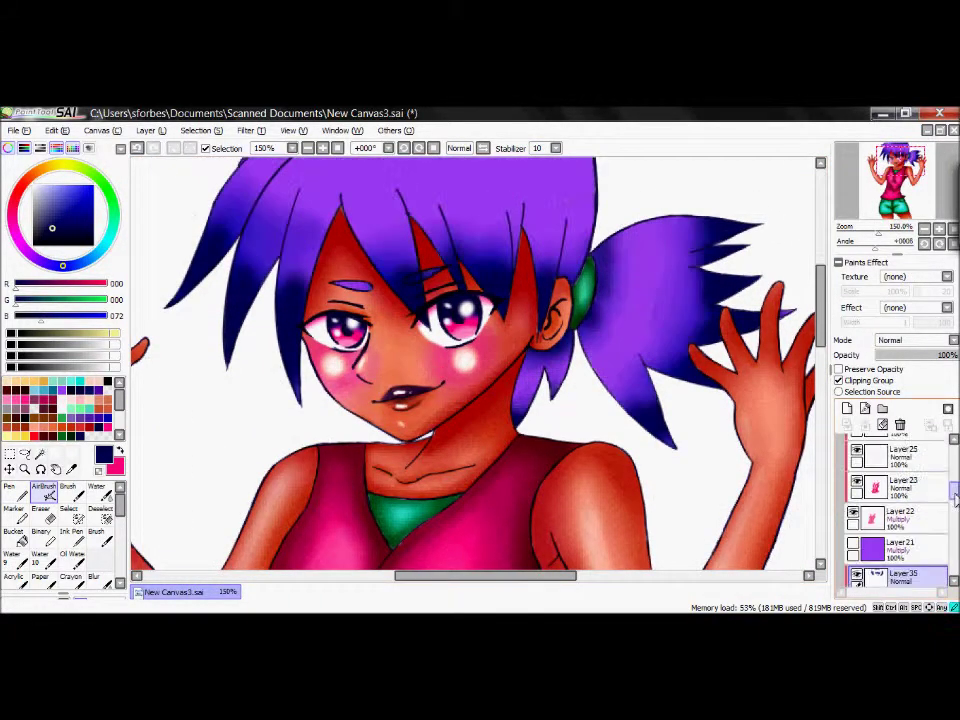
scroll(955, 497, down, 3)
scroll(680, 380, down, 1)
mouse_move(576, 260)
mouse_down()
mouse_move(490, 300)
mouse_move(525, 215)
mouse_move(508, 240)
mouse_move(563, 380)
mouse_up()
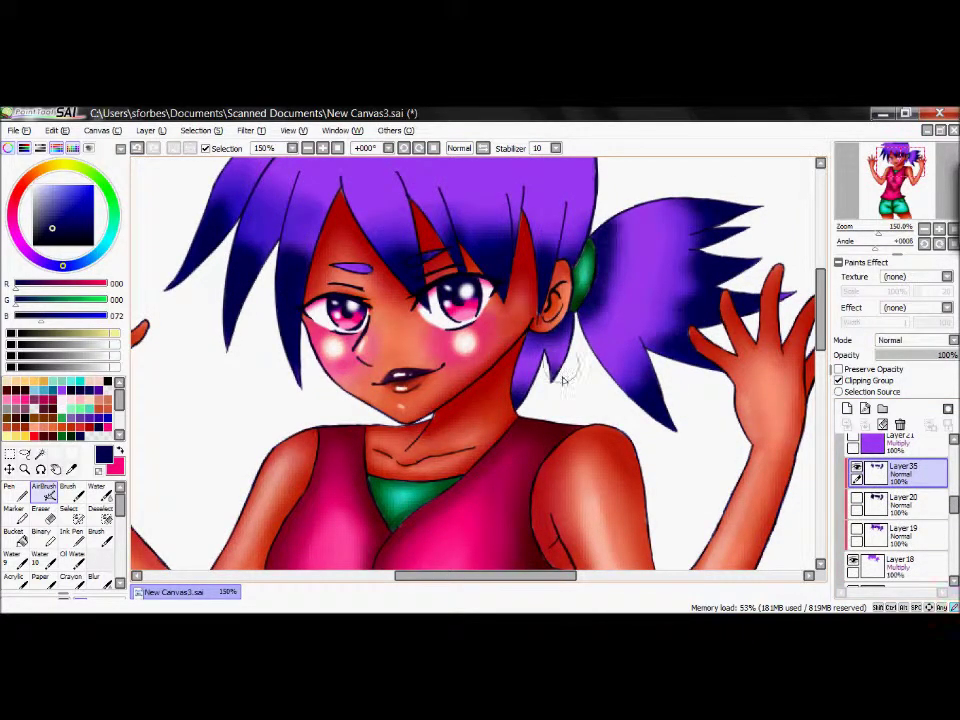
Toggle Layer20 and Layer19 to compare the shading, leave both visible, and select Layer19.
scroll(600, 380, up, 2)
click(857, 505)
click(857, 505)
click(857, 535)
double_click(857, 535)
click(880, 535)
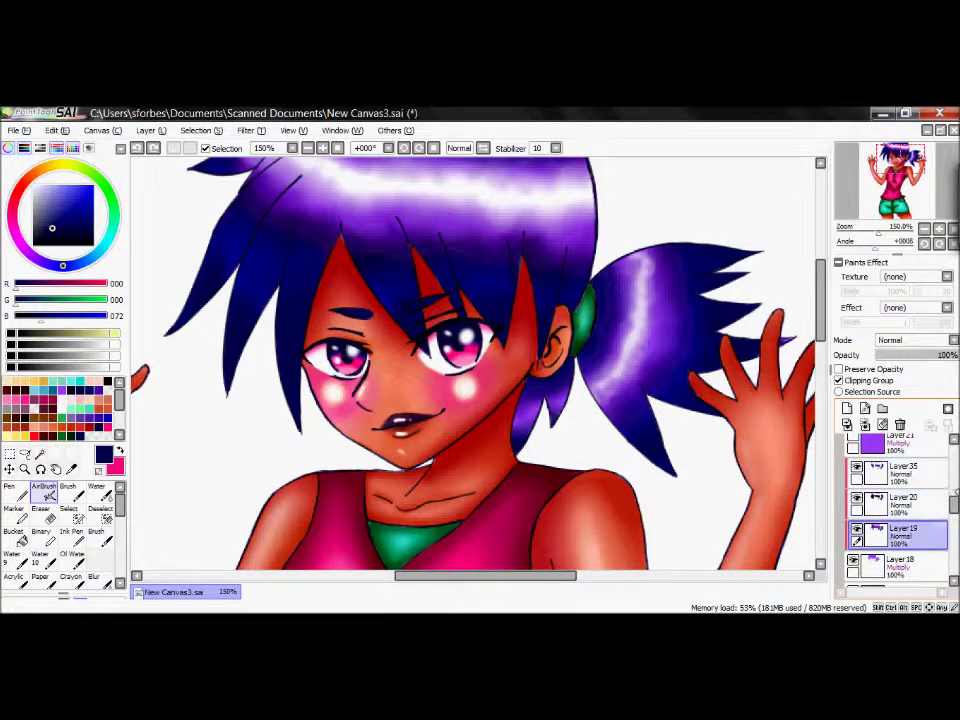
Try painting solid white highlight bands across the top hair and ponytail with the Brush on a new layer.
click(847, 408)
click(68, 487)
scroll(450, 360, up, 3)
scroll(63, 507, down, 3)
drag(63, 507, 70, 512)
drag(305, 218, 328, 252)
scroll(808, 290, up, 2)
mouse_move(250, 276)
mouse_down()
mouse_move(390, 325)
mouse_move(497, 320)
mouse_move(535, 320)
mouse_up()
drag(652, 382, 626, 493)
scroll(816, 317, down, 2)
Try blending the white bands with Water at size 21 and delete their layer.
key(w)
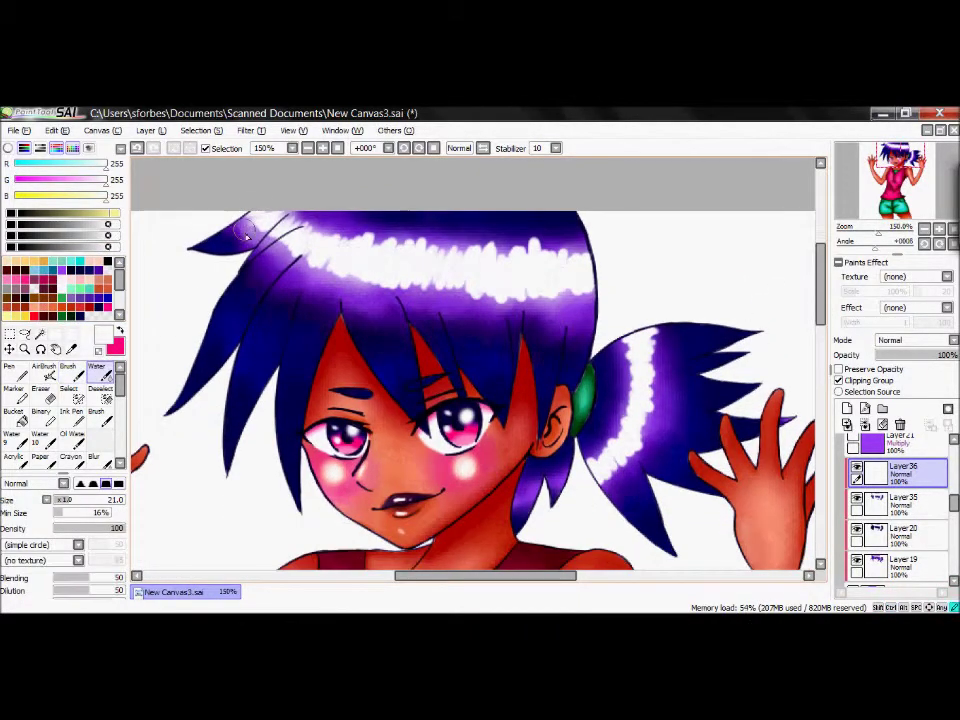
mouse_move(318, 284)
mouse_down()
mouse_move(386, 283)
mouse_move(532, 288)
mouse_move(578, 260)
mouse_move(511, 237)
mouse_move(563, 247)
mouse_move(363, 245)
mouse_move(296, 225)
mouse_move(390, 268)
mouse_up()
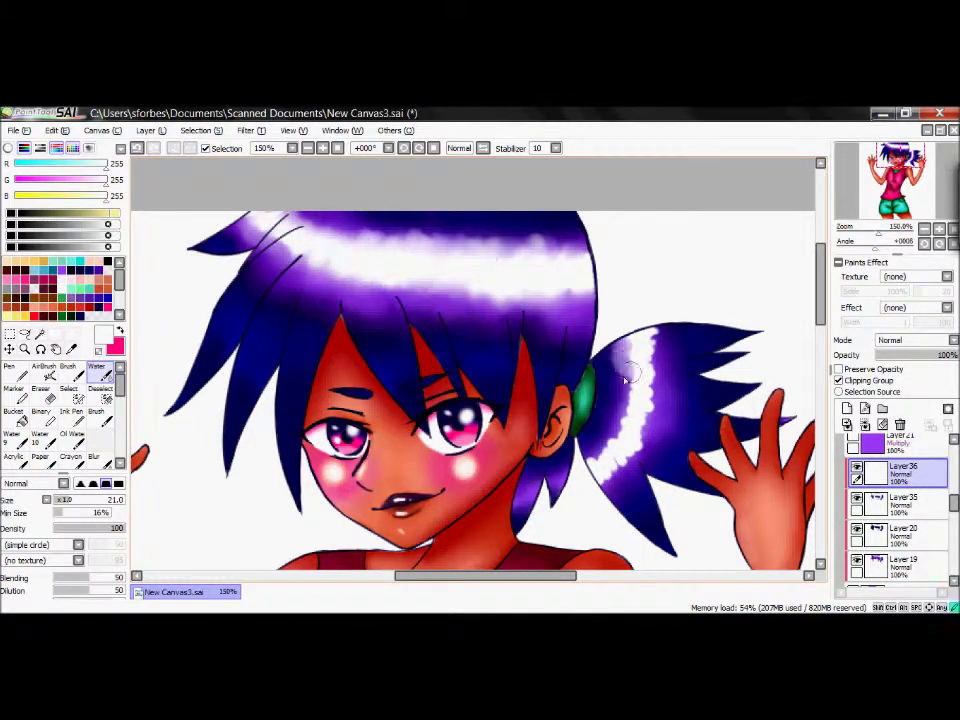
mouse_move(633, 385)
mouse_down()
mouse_move(613, 486)
mouse_move(655, 382)
mouse_move(595, 485)
mouse_move(630, 343)
mouse_move(629, 380)
mouse_up()
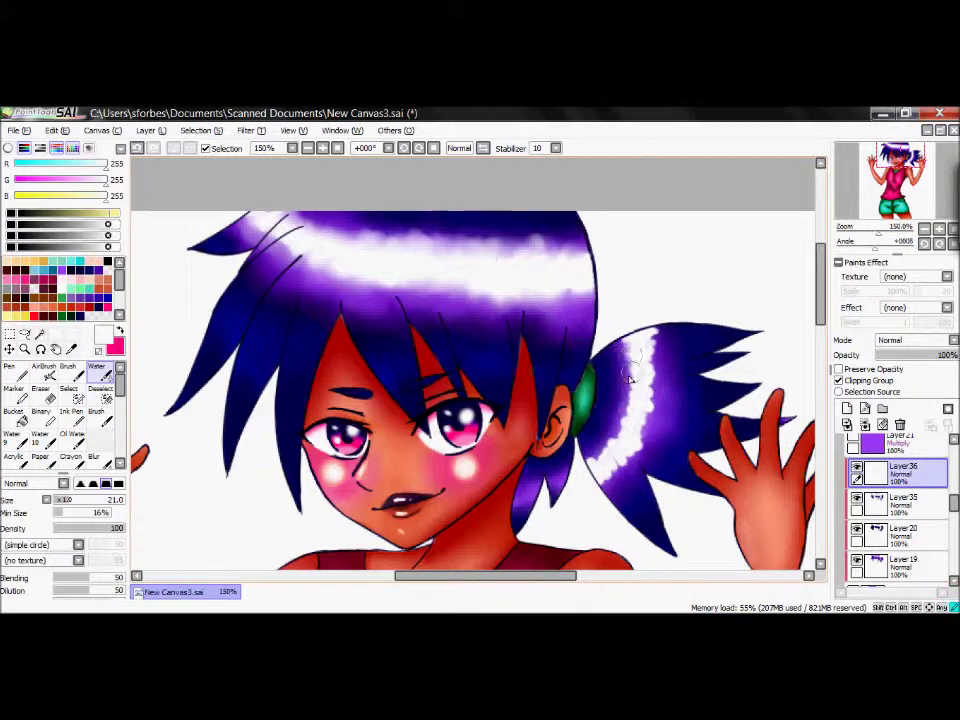
click(308, 148)
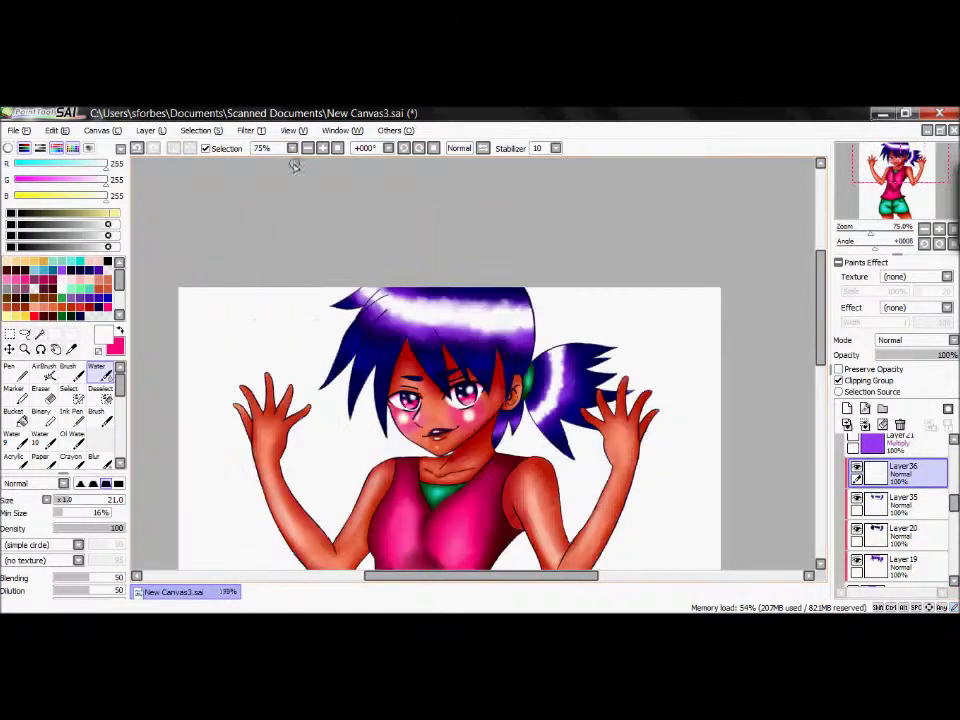
click(322, 148)
click(900, 425)
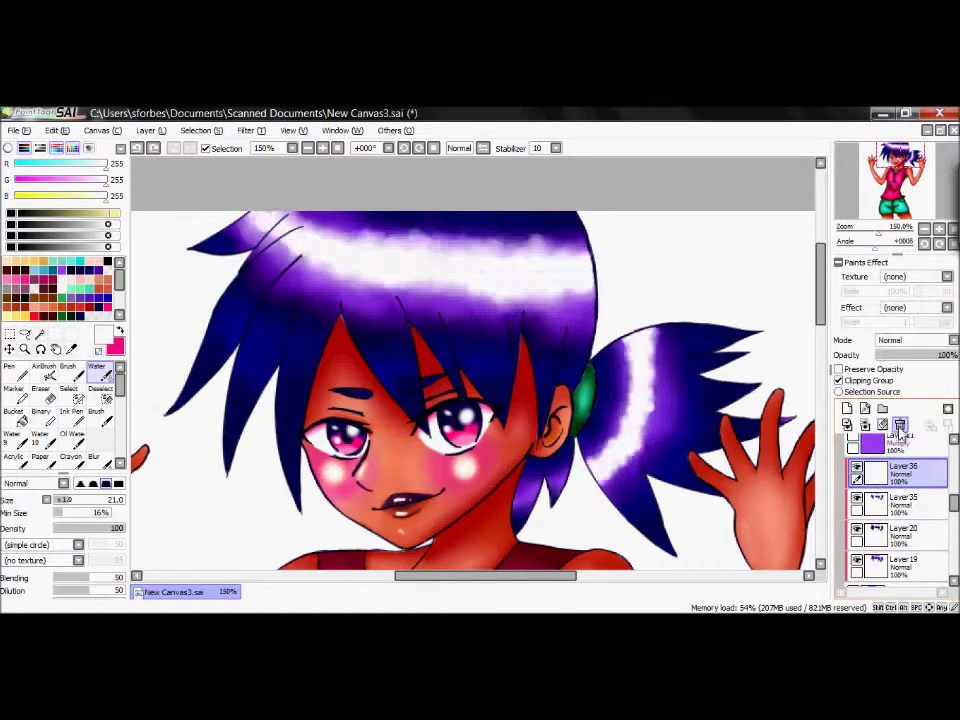
Try airbrushing white over the hair and ponytail highlights on Layer19 at size 35, and undo it.
click(900, 536)
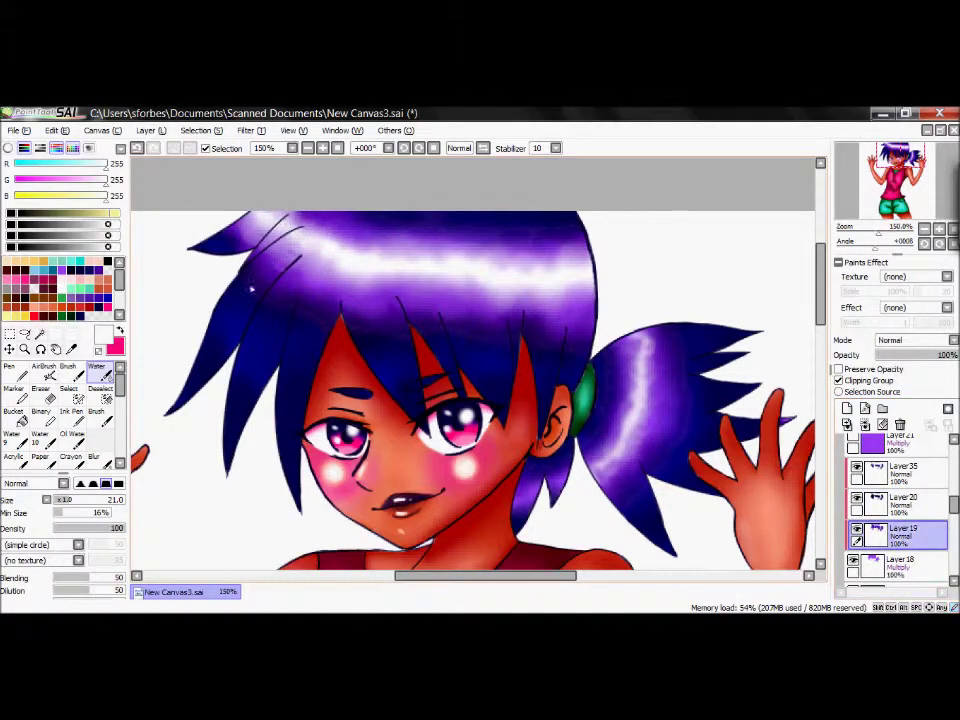
key(v)
drag(690, 400, 641, 336)
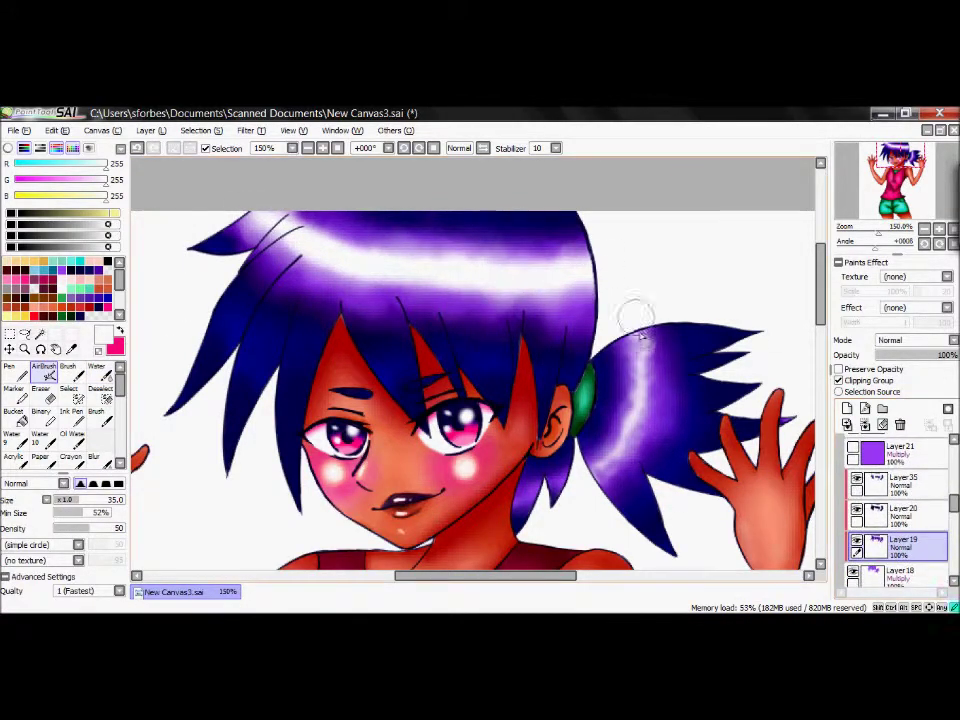
click(308, 148)
click(322, 148)
key(bracketleft)
key(bracketleft)
key(bracketleft)
key(bracketleft)
key(bracketleft)
key(ctrl+z)
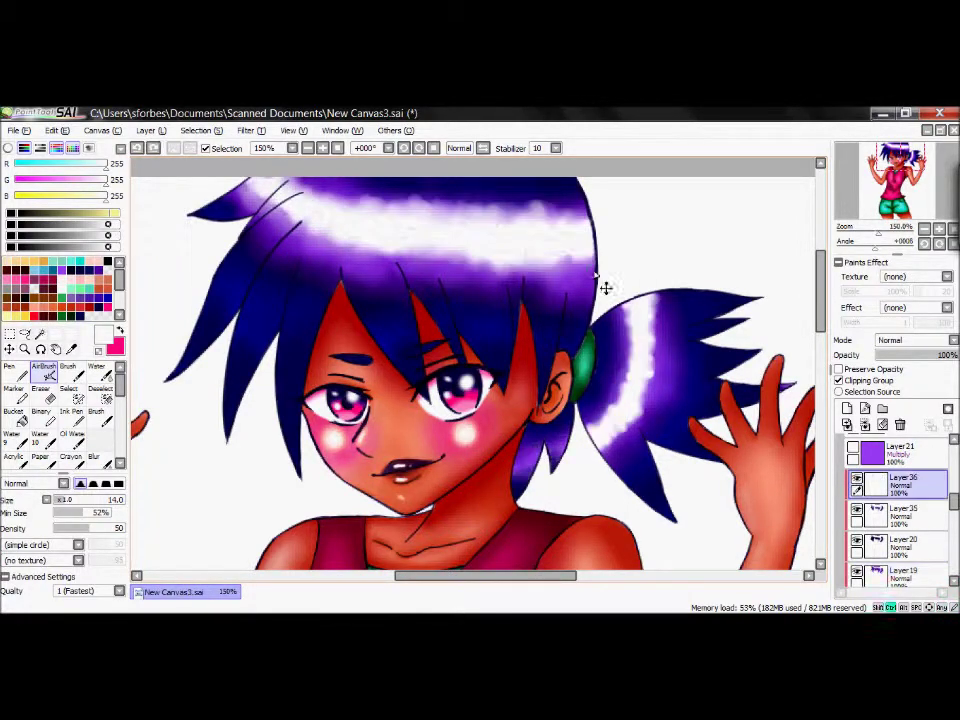
On Layer35, brush crisp white highlight streaks across the top hair, ponytail and strands behind the neck, ending at size 14.
click(67, 376)
scroll(470, 360, up, 2)
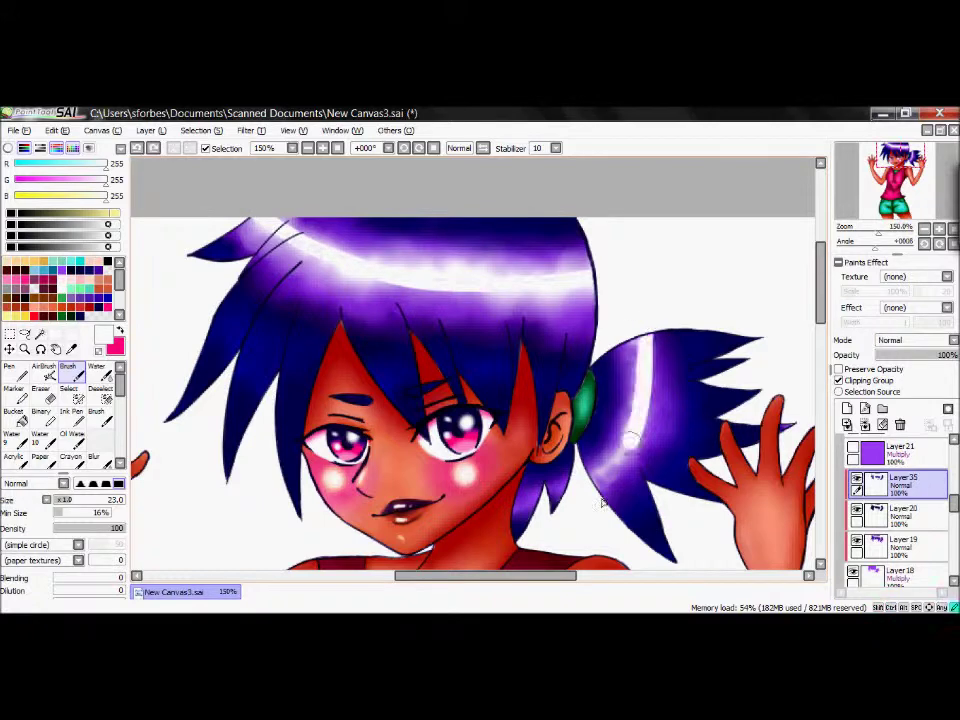
scroll(821, 321, down, 3)
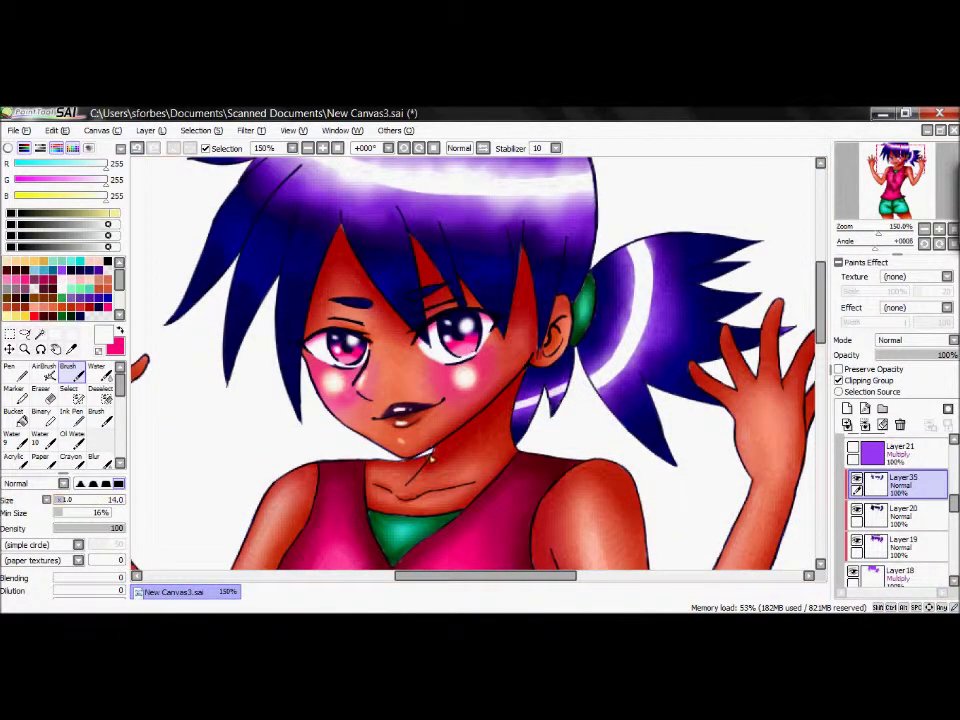
Airbrush a white glow around the streaks, using size 62 on the top hair and size 26 on the ponytail.
click(44, 370)
drag(80, 500, 92, 500)
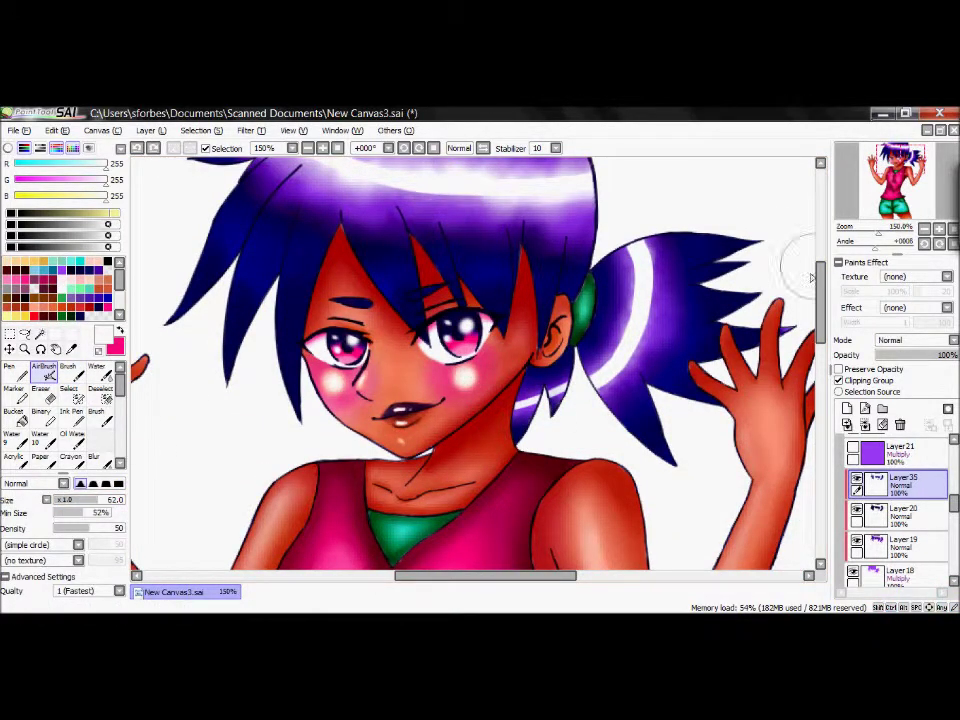
scroll(364, 289, up, 2)
mouse_move(364, 289)
mouse_down()
mouse_move(489, 315)
mouse_move(548, 304)
mouse_move(611, 257)
mouse_move(632, 430)
mouse_move(643, 422)
mouse_move(524, 338)
mouse_up()
drag(92, 499, 84, 499)
key(bracketleft)
key(bracketleft)
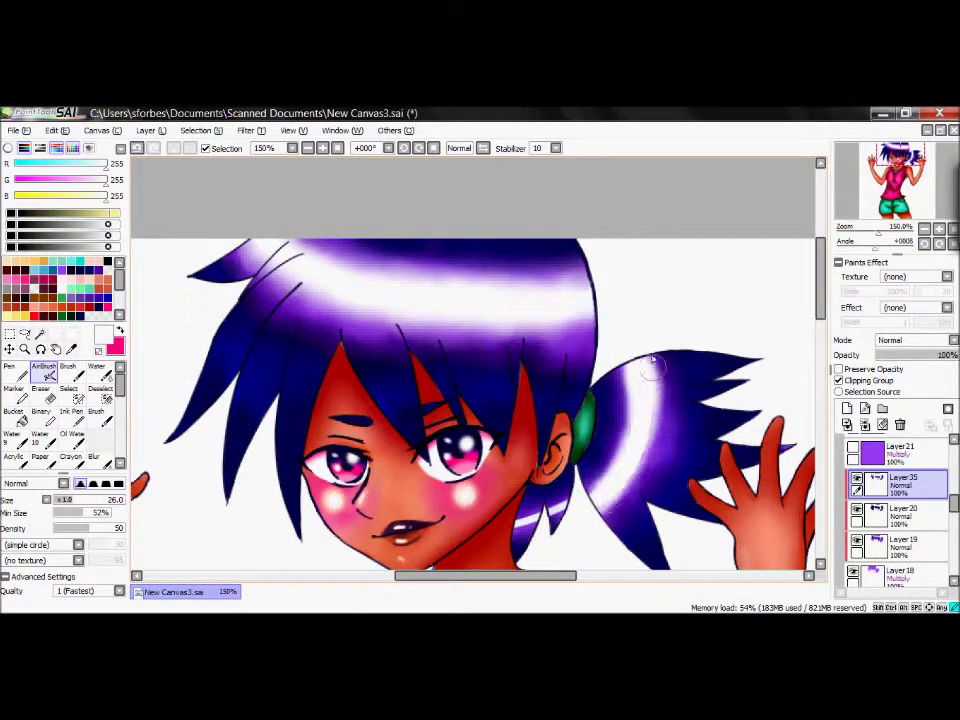
drag(574, 506, 625, 365)
Airbrush white at size 10 around the highlight streak on the strands behind the neck.
scroll(686, 247, up, 2)
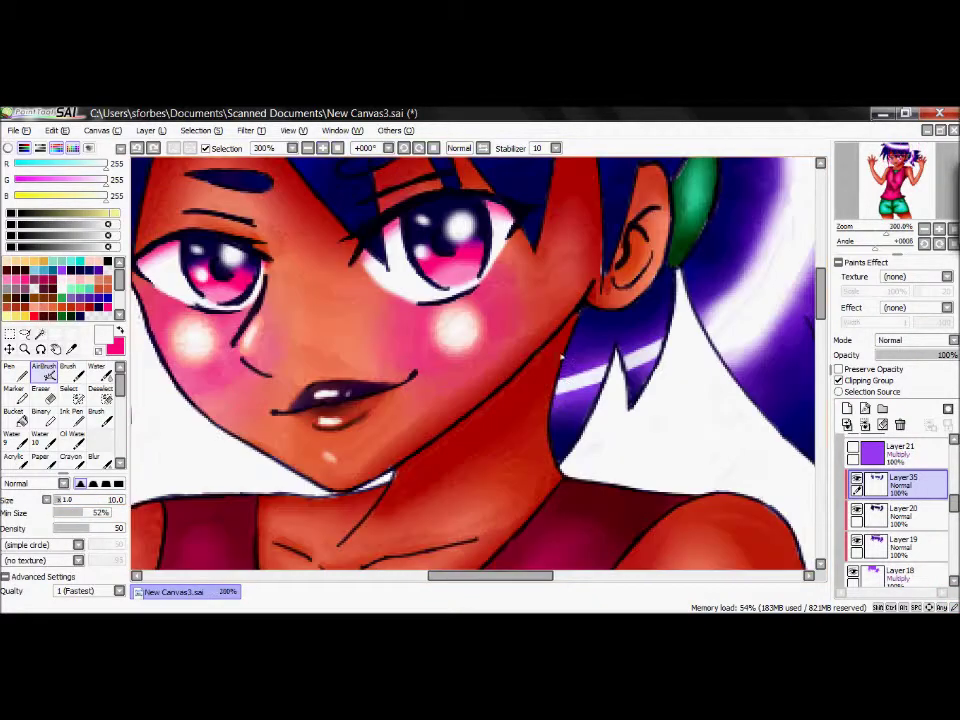
scroll(669, 357, down, 3)
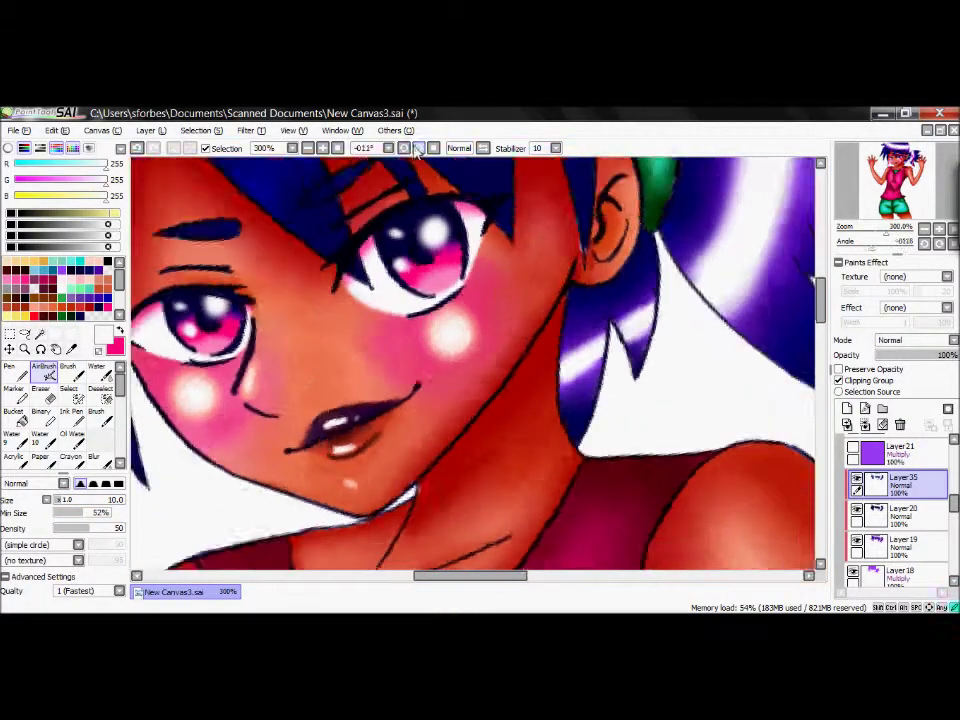
scroll(758, 343, up, 1)
scroll(795, 247, up, 2)
scroll(895, 500, down, 3)
Select Layer33 and save the drawing.
click(895, 502)
key(ctrl+shift+s)
key(Return)
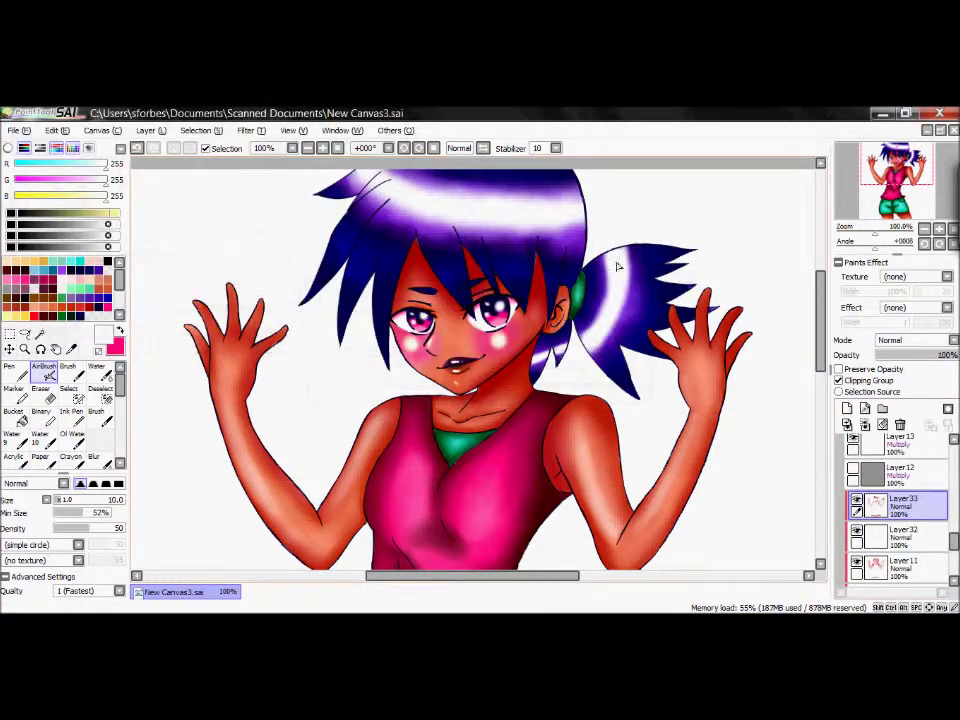
Outline fingernails on the hand beside the ponytail with the Brush at size 1, using (255, 160, 130) and (255, 208, 199).
scroll(640, 340, up, 2)
click(67, 370)
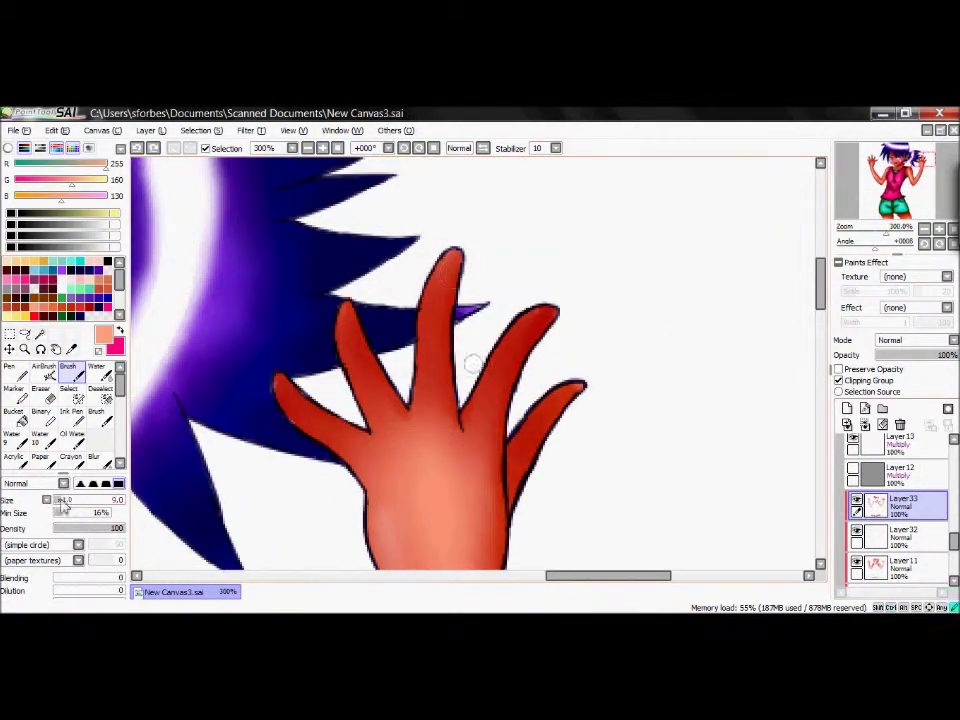
drag(455, 268, 450, 285)
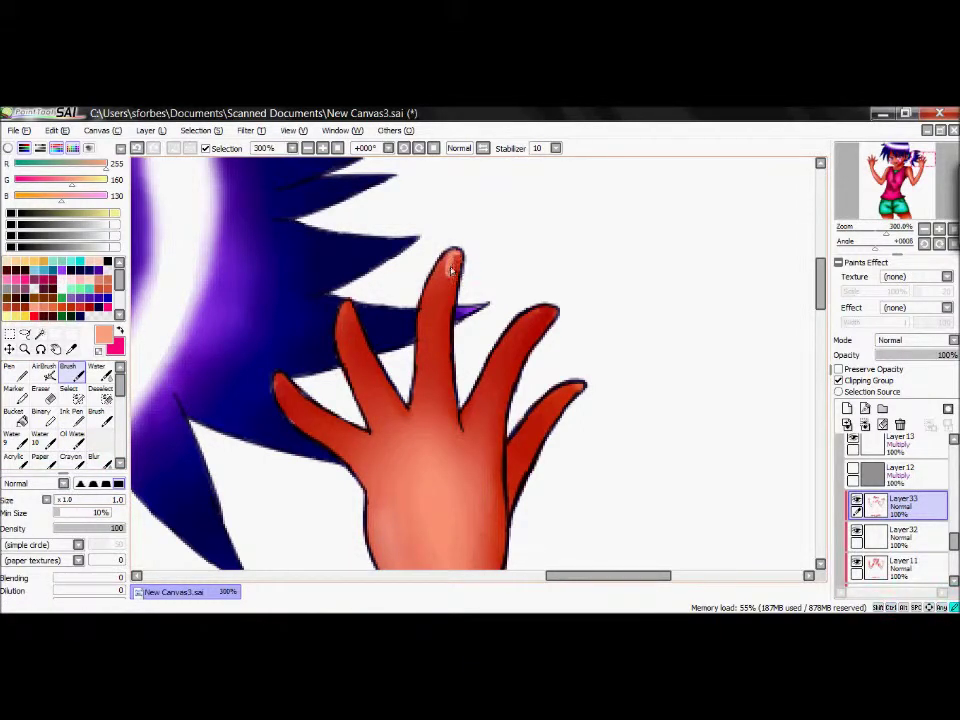
alt+click(449, 272)
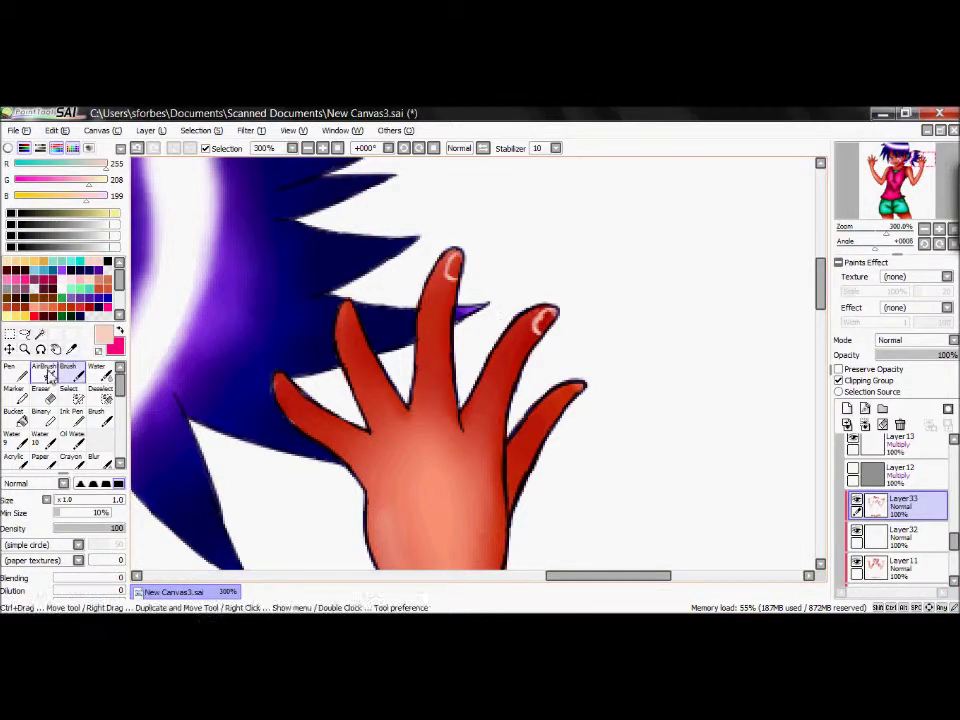
Fill the fingernails on the hand beside the ponytail with the AirBrush at size 10 in (255, 208, 199).
key(v)
drag(462, 260, 452, 268)
drag(546, 317, 541, 322)
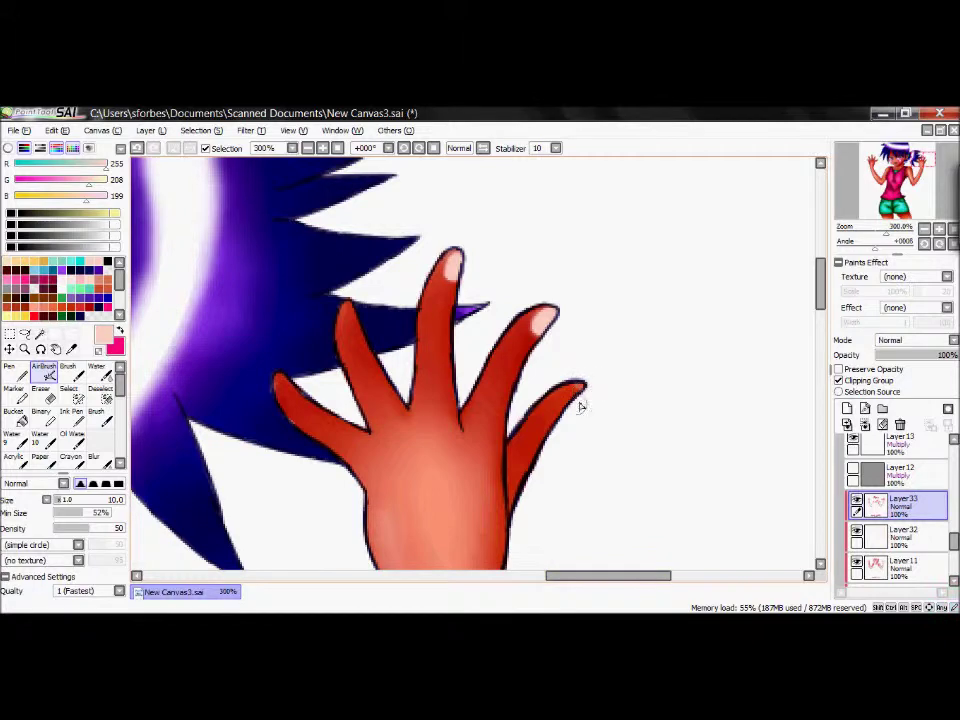
scroll(557, 583, left, 3)
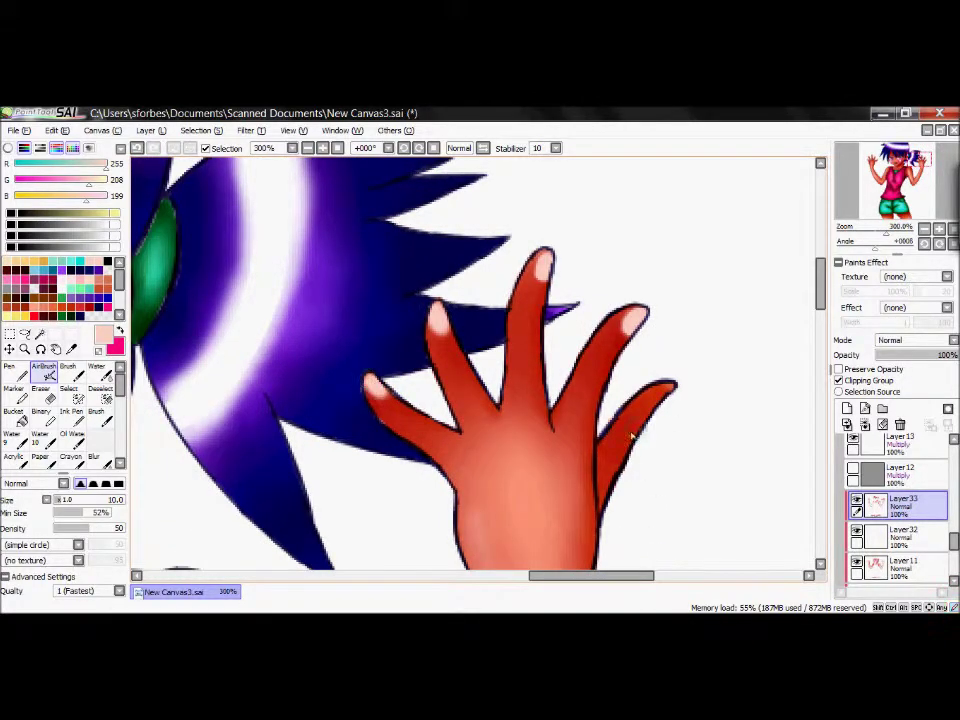
Airbrush pale fingernails at size 10 in (255, 208, 199) on the hand away from the ponytail.
click(337, 148)
click(322, 148)
key(h)
click(307, 148)
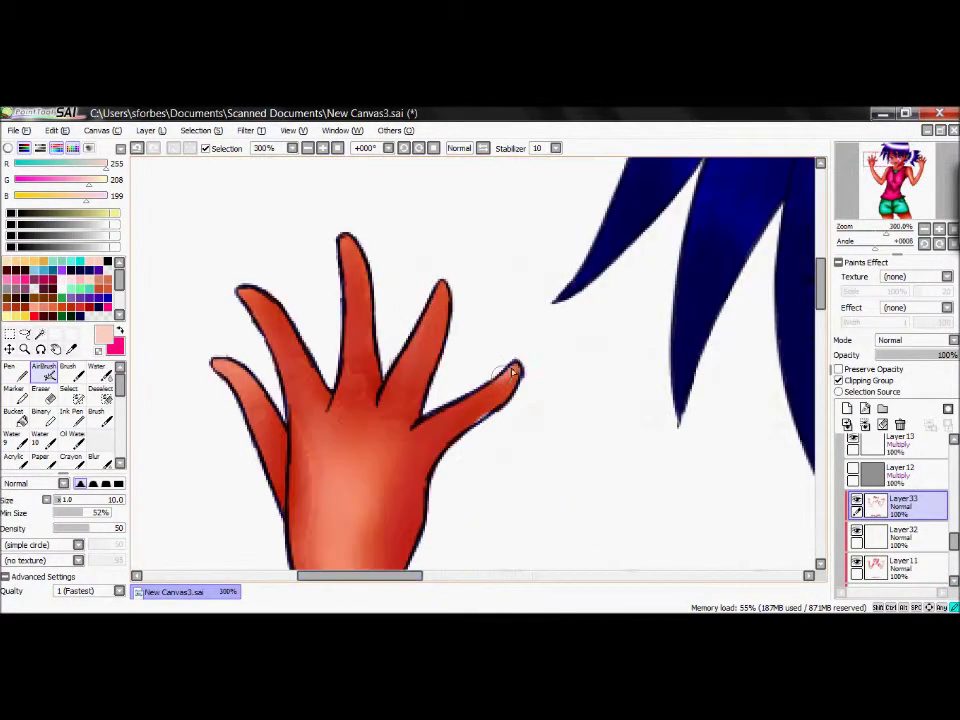
mouse_move(440, 290)
mouse_down()
mouse_move(341, 248)
mouse_move(352, 208)
mouse_move(344, 265)
mouse_move(256, 310)
mouse_up()
click(307, 148)
click(307, 148)
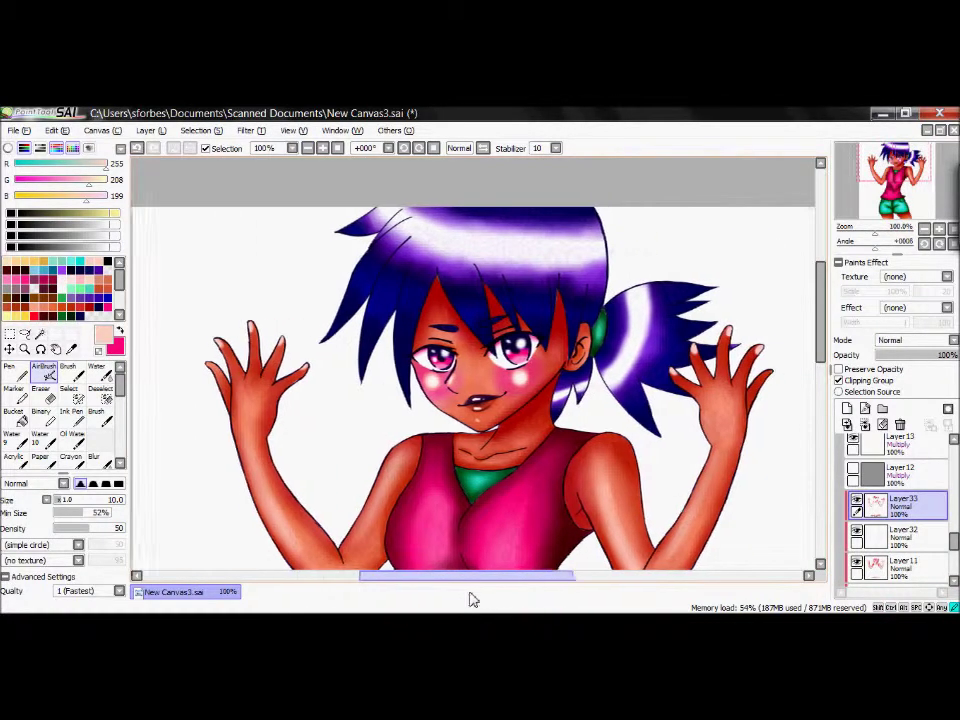
click(322, 148)
mouse_move(322, 305)
mouse_down()
mouse_move(257, 290)
mouse_move(197, 331)
mouse_up()
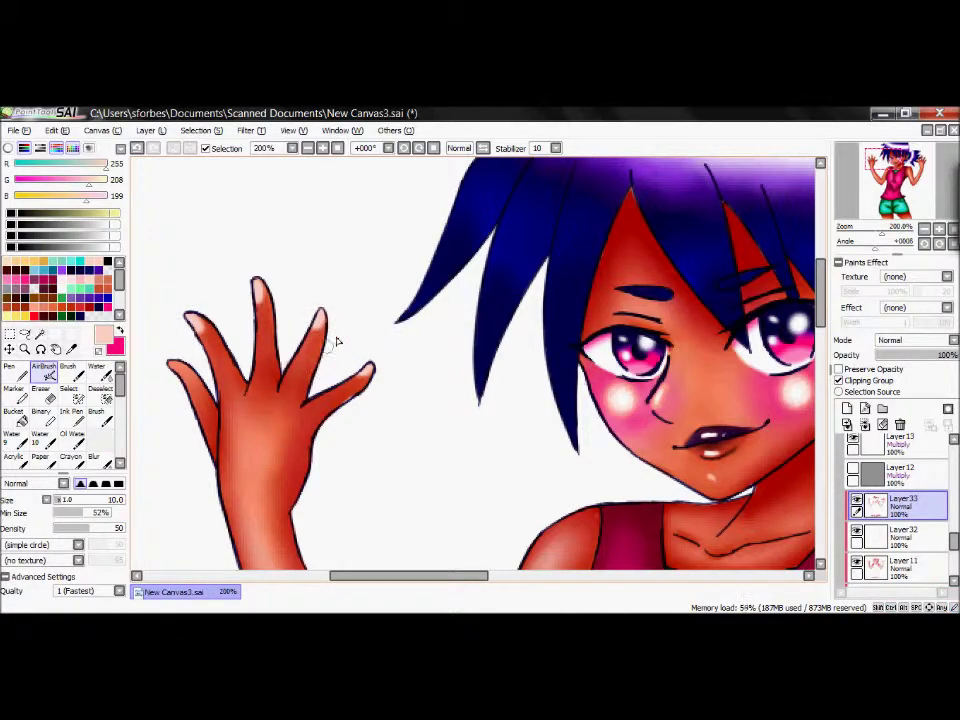
key(h)
key(h)
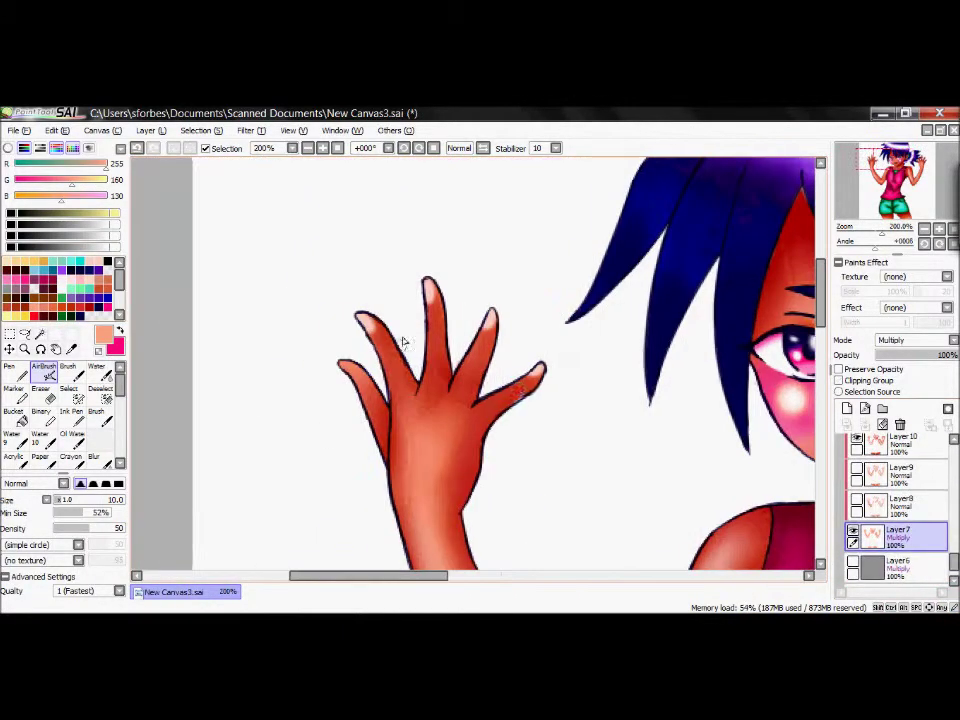
key(h)
drag(508, 576, 515, 576)
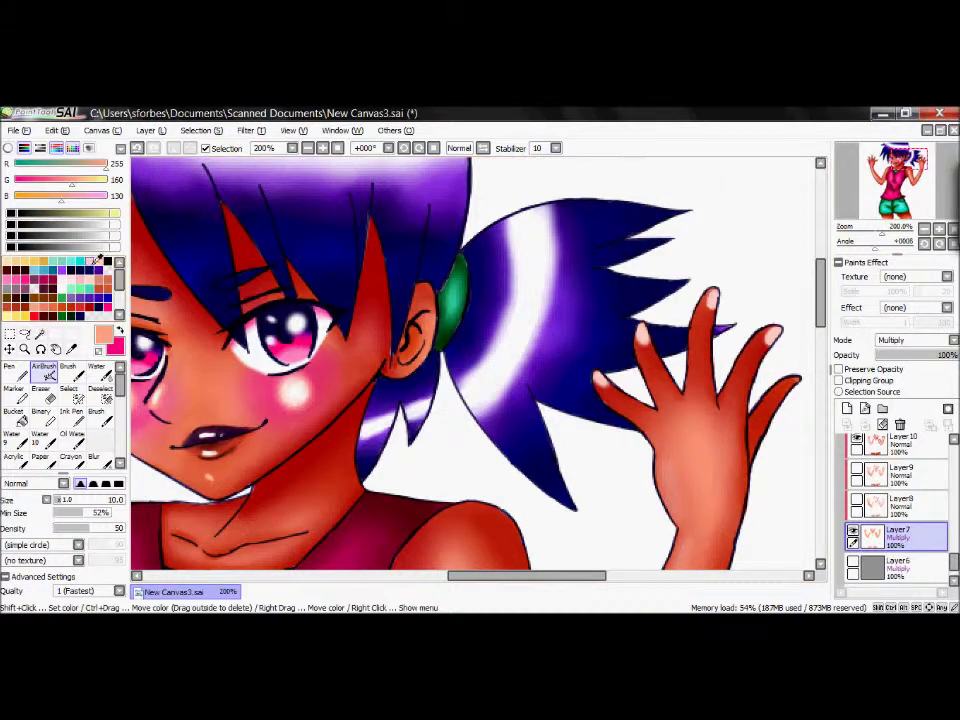
key(h)
click(847, 408)
click(838, 380)
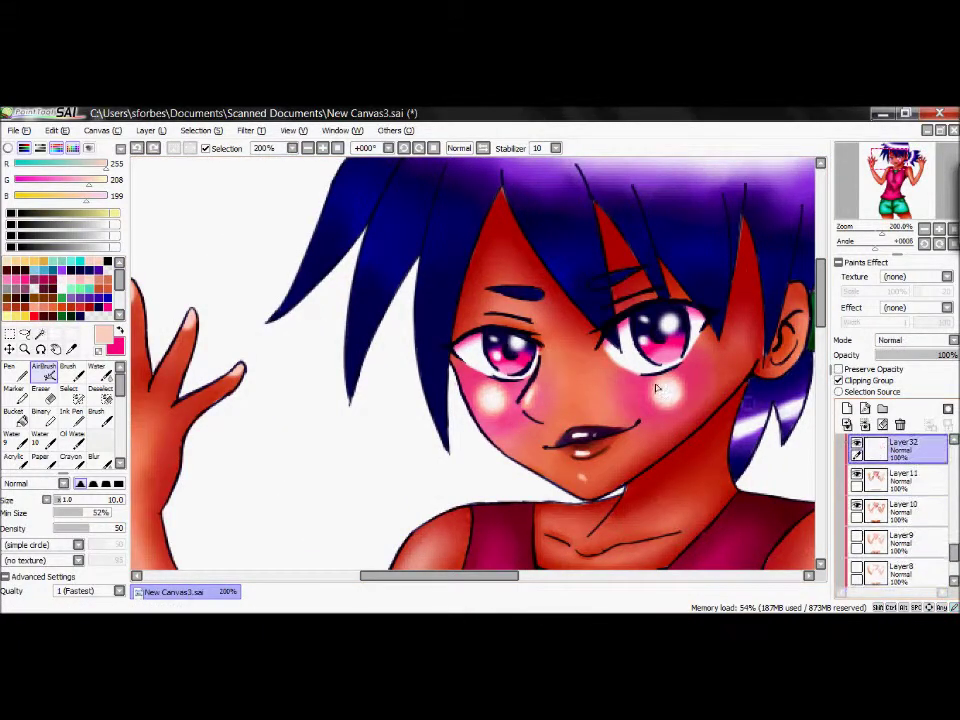
key(ctrl+v)
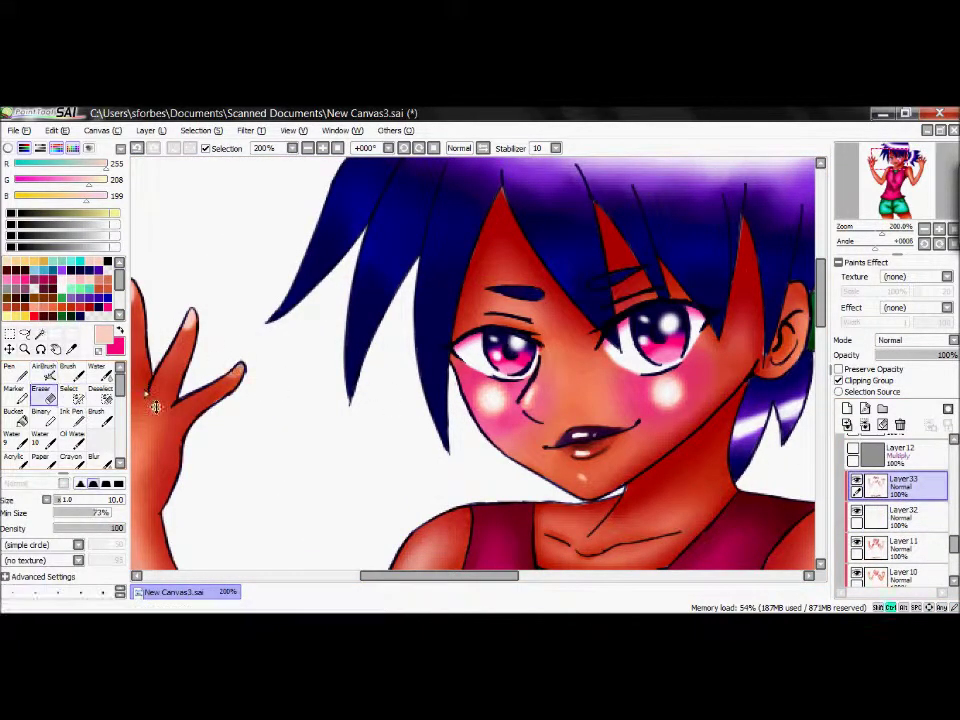
drag(399, 576, 369, 576)
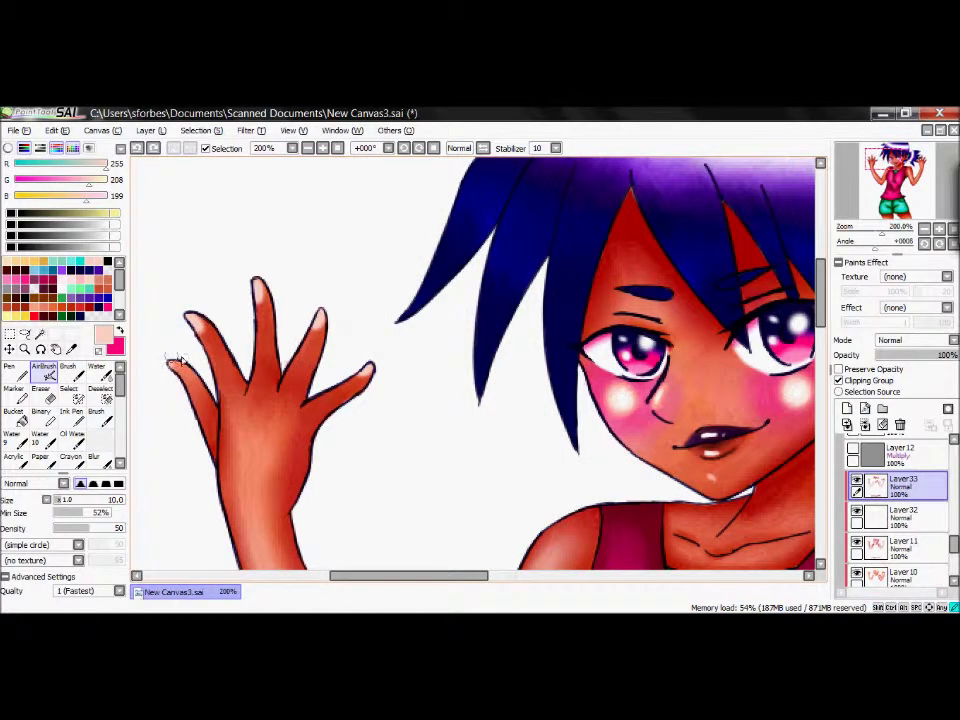
Try outlining the fingernails away from the ponytail on Layer5 with the Pen at size 3 in (12, 0, 60).
key(h)
drag(527, 576, 567, 576)
mouse_move(955, 545)
mouse_down()
mouse_move(955, 530)
mouse_move(955, 580)
mouse_up()
click(900, 572)
key(h)
key(n)
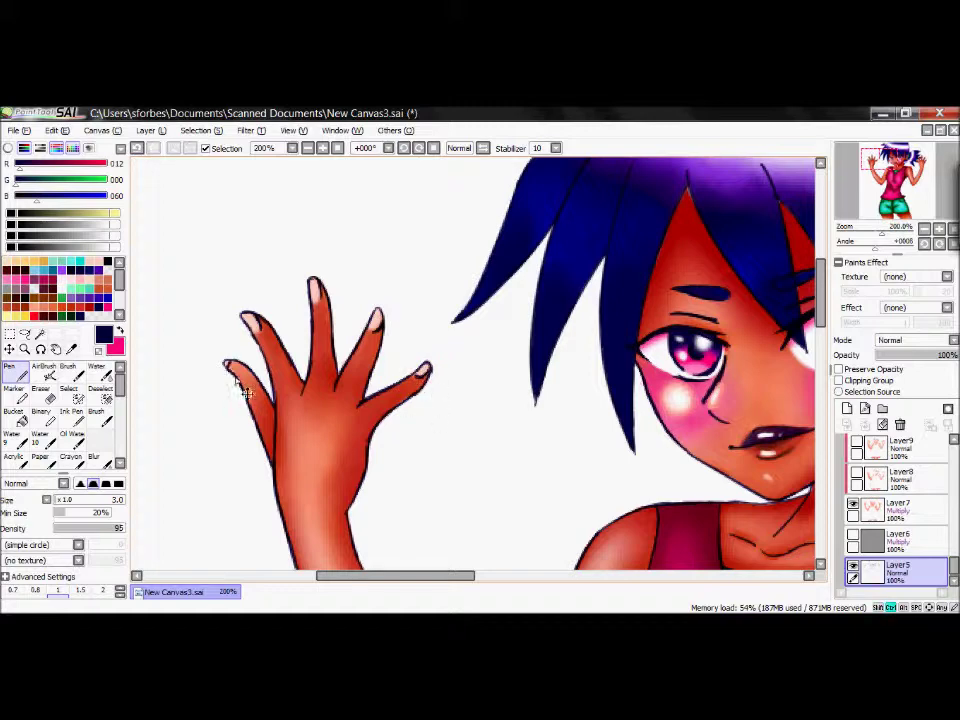
drag(406, 575, 415, 575)
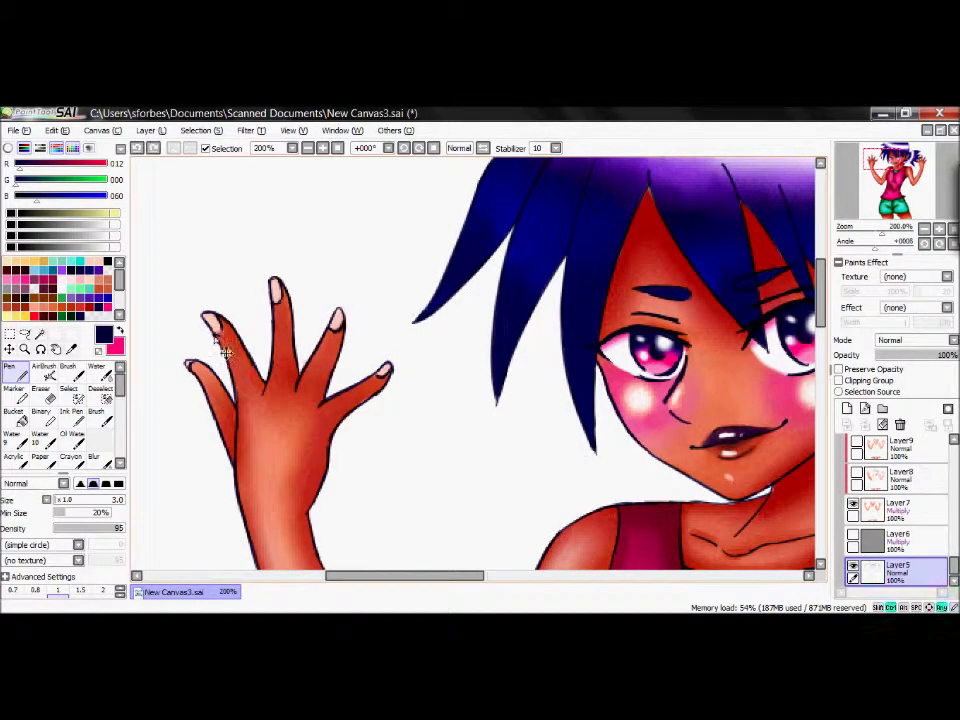
click(307, 148)
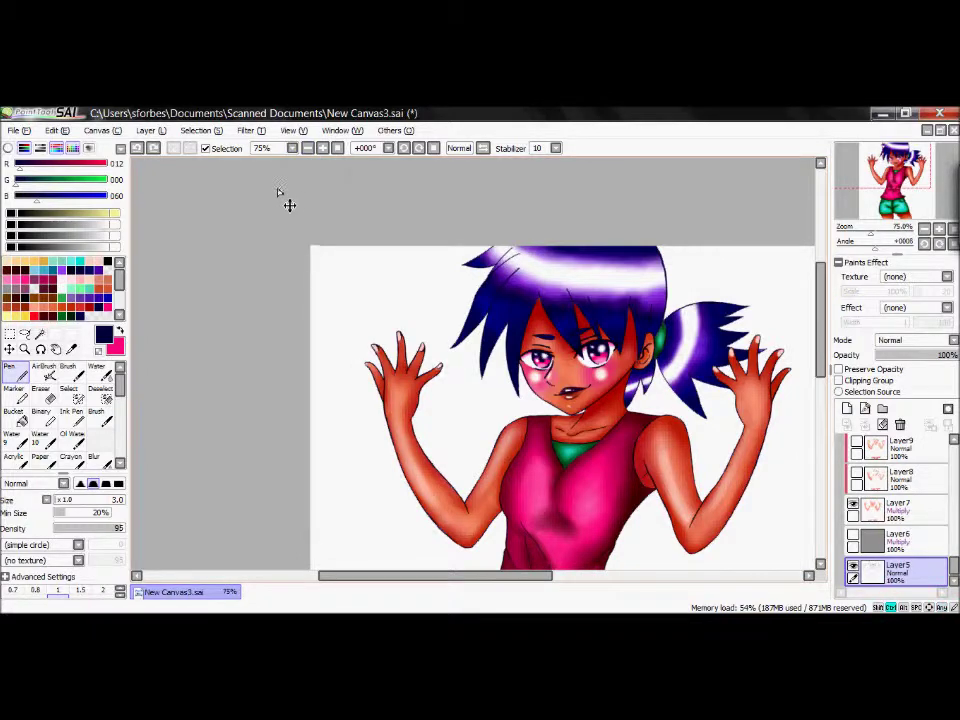
Add a clipped layer above Layer33 and paint pink polish with the Pen at size 3 in (255, 1, 121) on the hand away from the ponytail.
key(ctrl+plus)
drag(441, 579, 451, 579)
scroll(898, 452, up, 3)
click(900, 478)
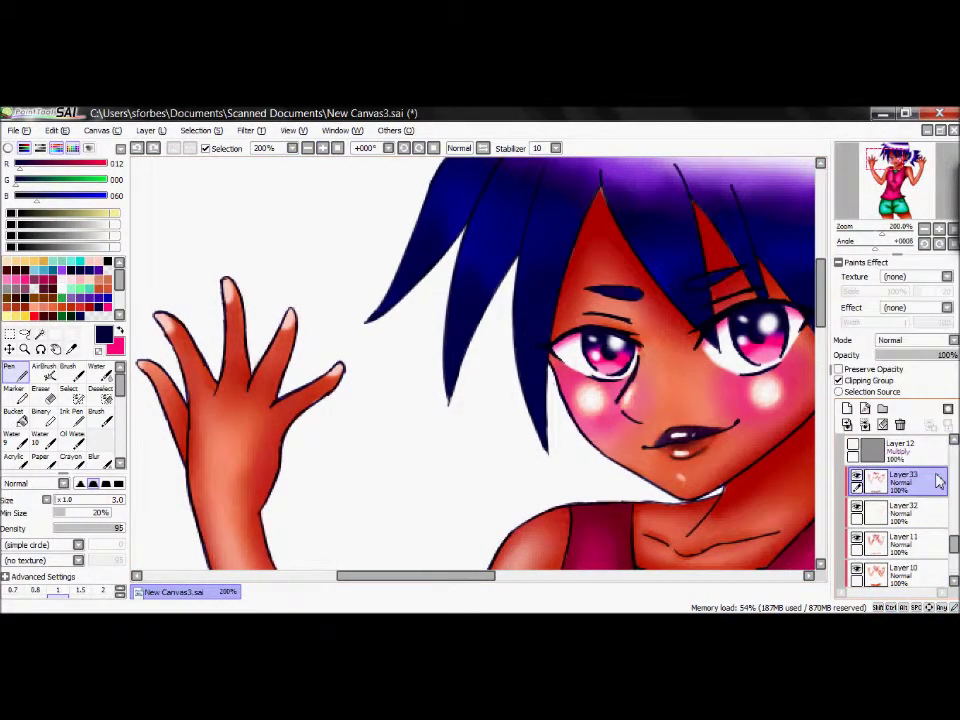
click(847, 408)
click(840, 380)
key(x)
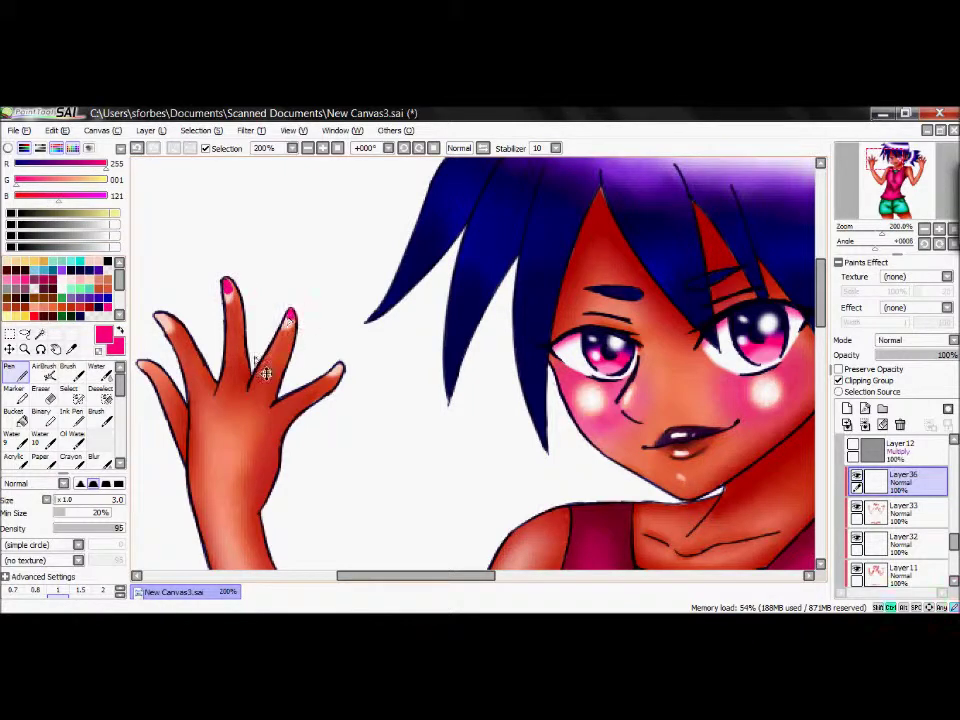
Soften the pink polish on those nails, trying Blur at size 9 and the AirBrush at size 10.
key(b)
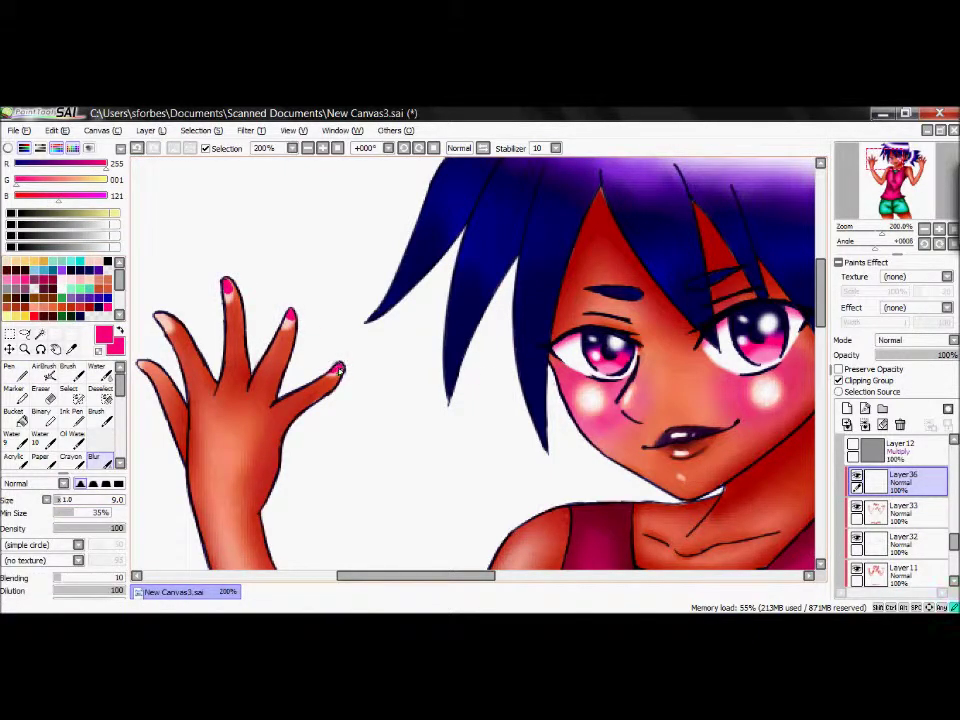
drag(291, 316, 295, 311)
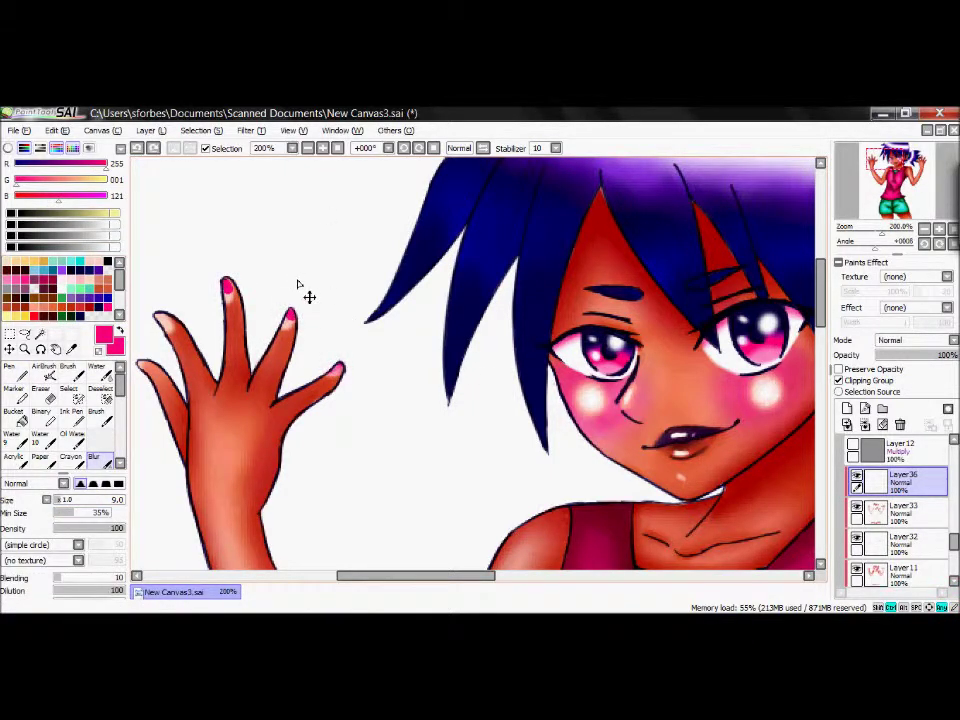
click(43, 367)
drag(228, 298, 227, 287)
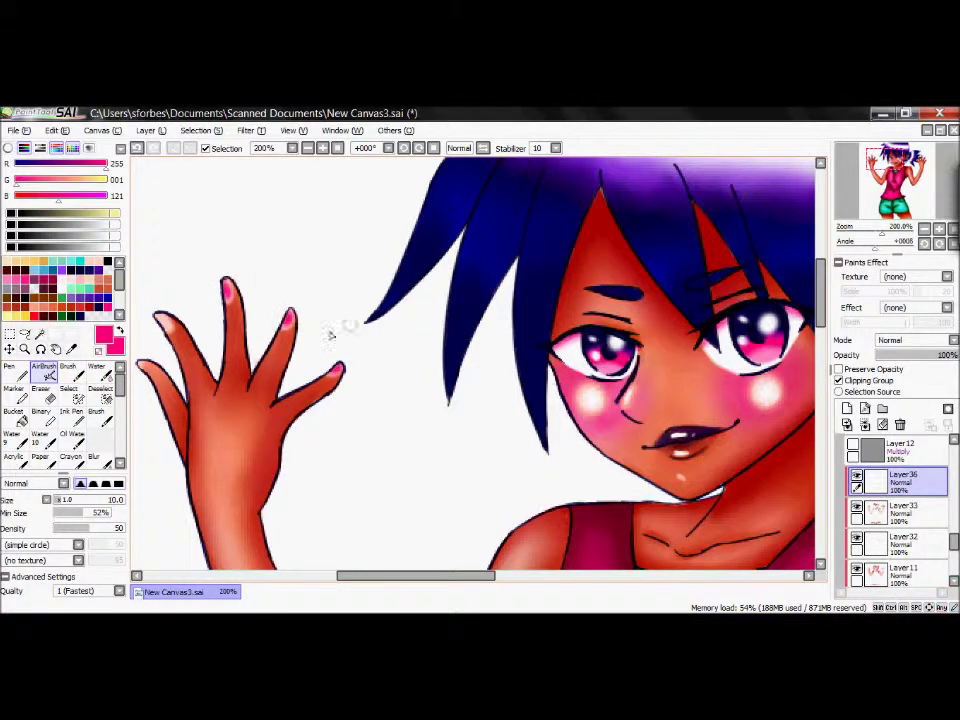
click(97, 367)
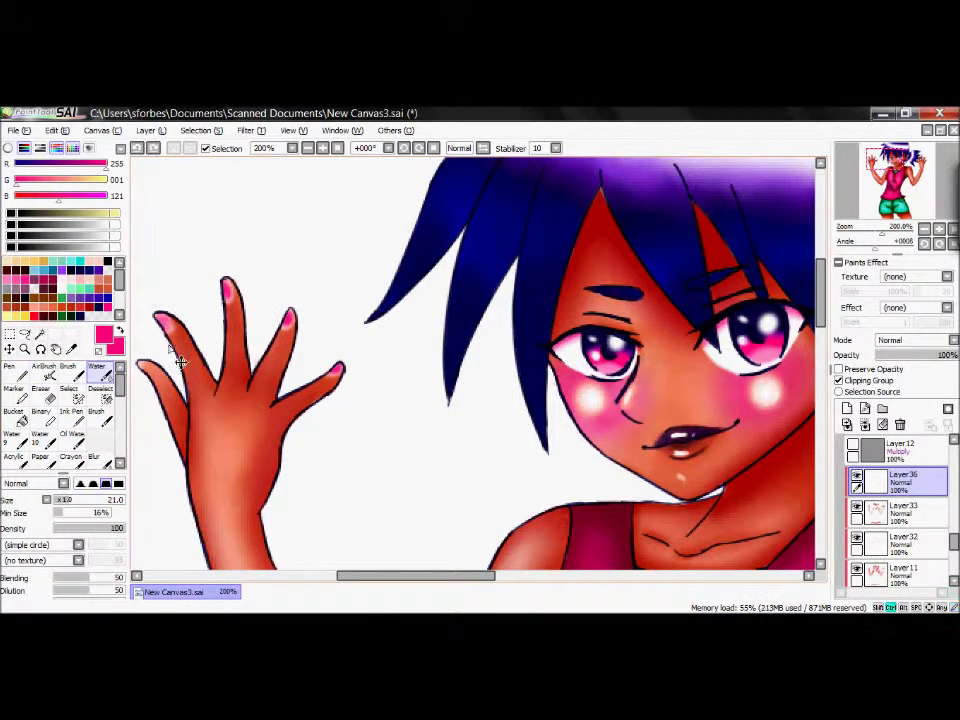
Fill the nails on the hand away from the ponytail solid pink with the Brush at size 1 in (255, 1, 121).
scroll(305, 467, up, 3)
click(67, 367)
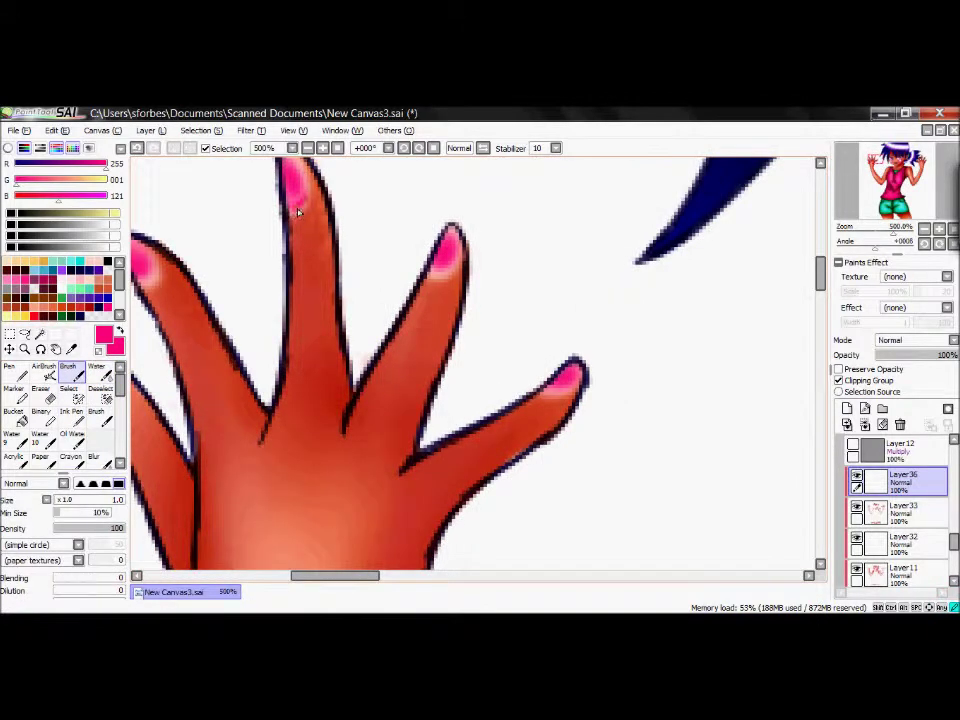
scroll(802, 268, up, 3)
drag(366, 574, 330, 573)
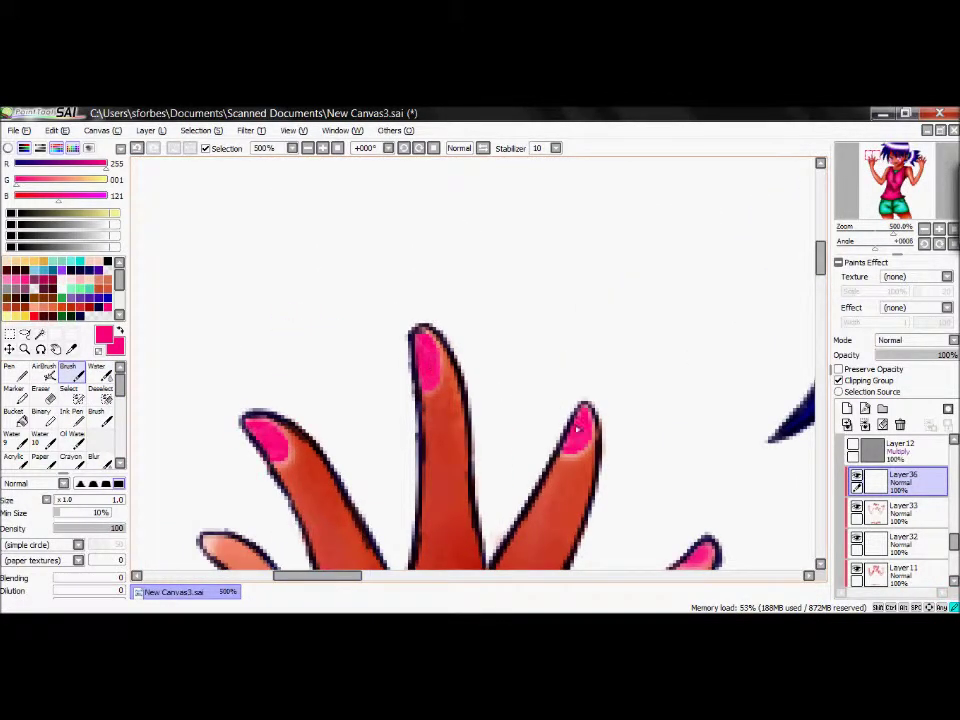
scroll(782, 322, down, 3)
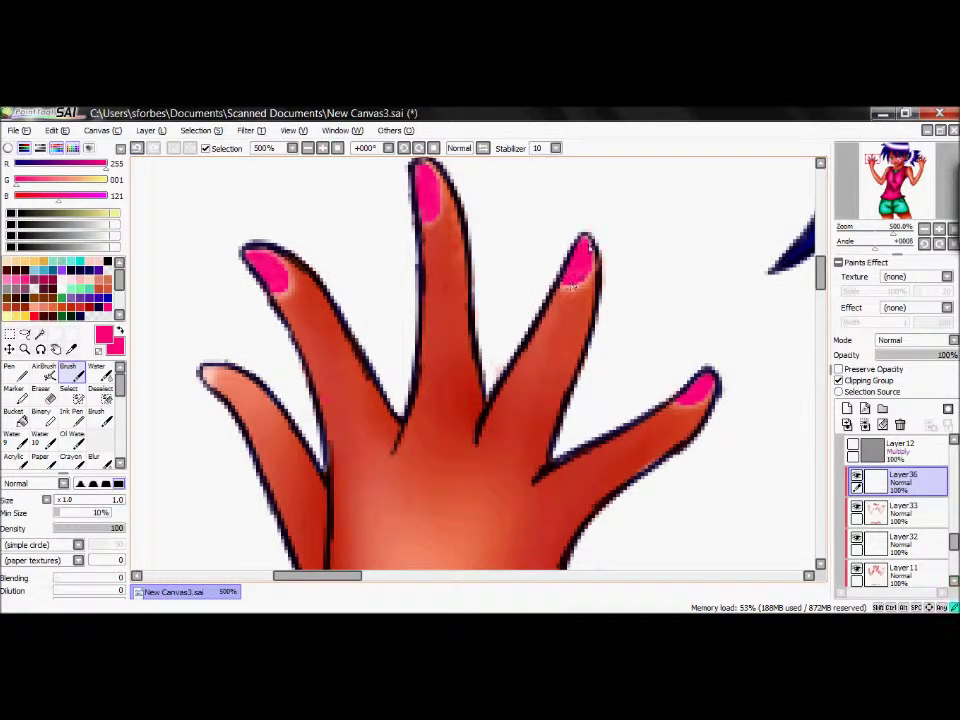
Paint the fingernails on the hand beside the ponytail pink (255, 1, 121) with the Brush at size 1.
mouse_move(318, 575)
mouse_down()
mouse_move(596, 546)
mouse_move(630, 565)
mouse_up()
mouse_move(295, 305)
mouse_down()
mouse_move(300, 293)
mouse_move(322, 318)
mouse_up()
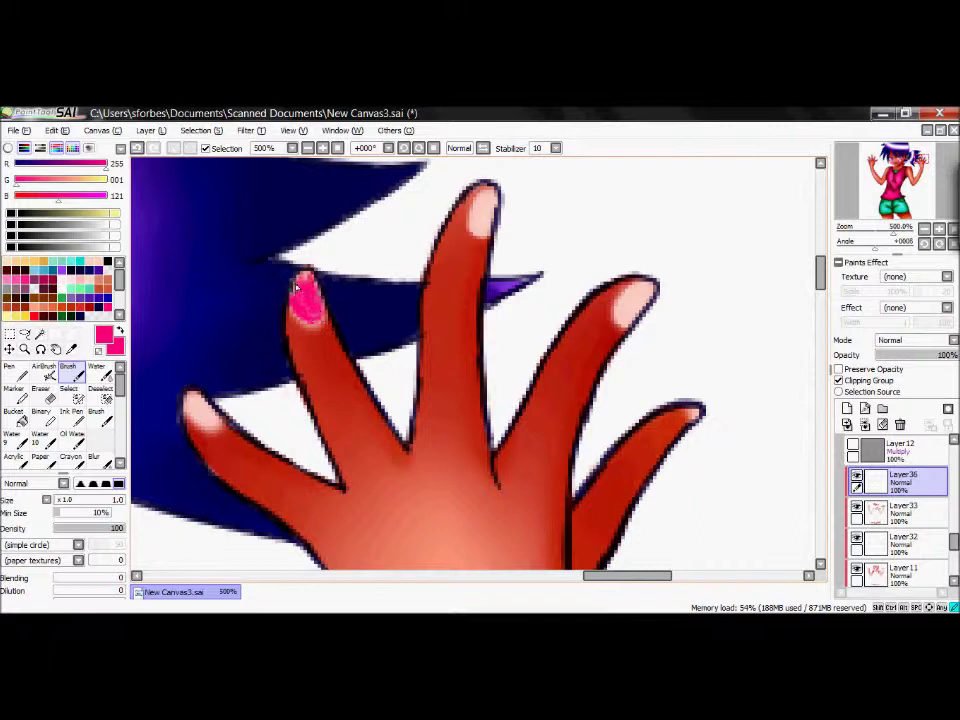
drag(489, 210, 493, 226)
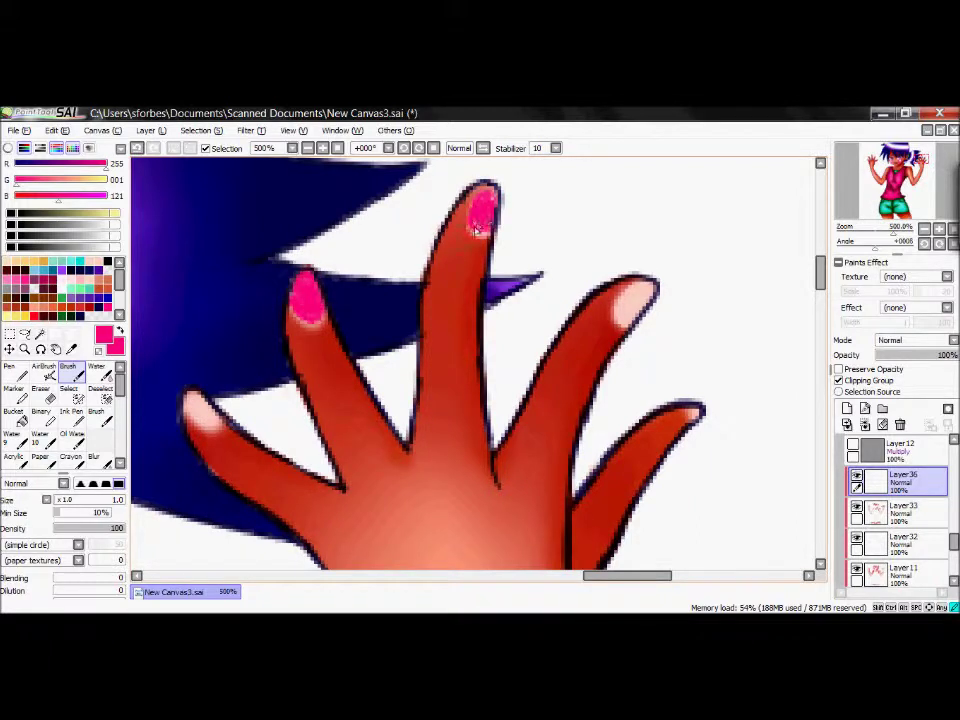
drag(642, 301, 629, 315)
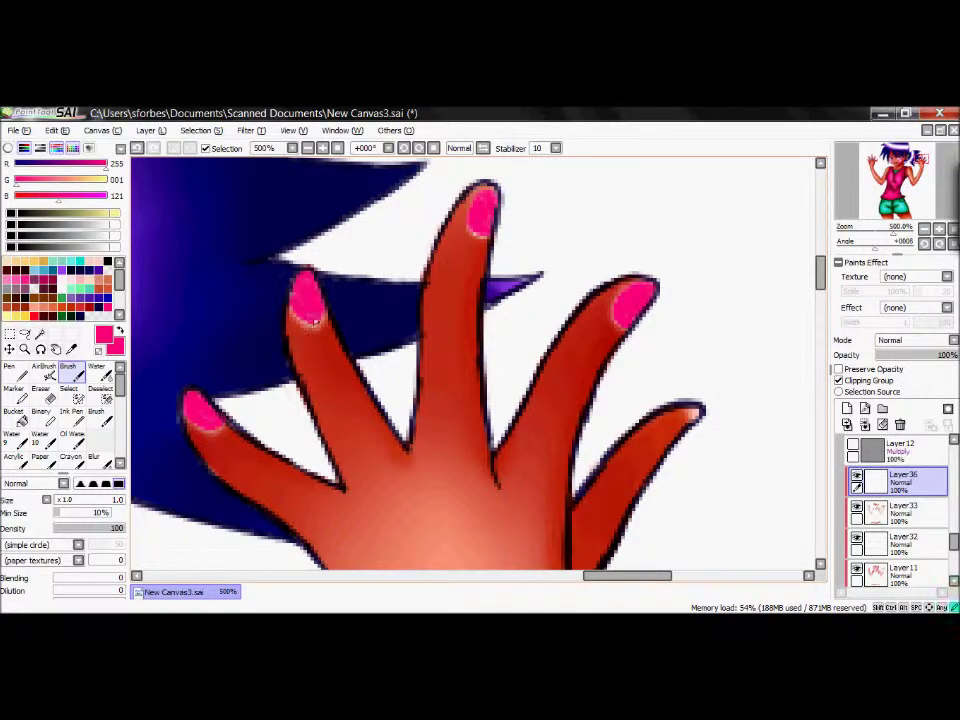
Add another clipped layer above the nail polish and brush white highlights at size 1 onto the nails of both hands.
key(ctrl+shift+n)
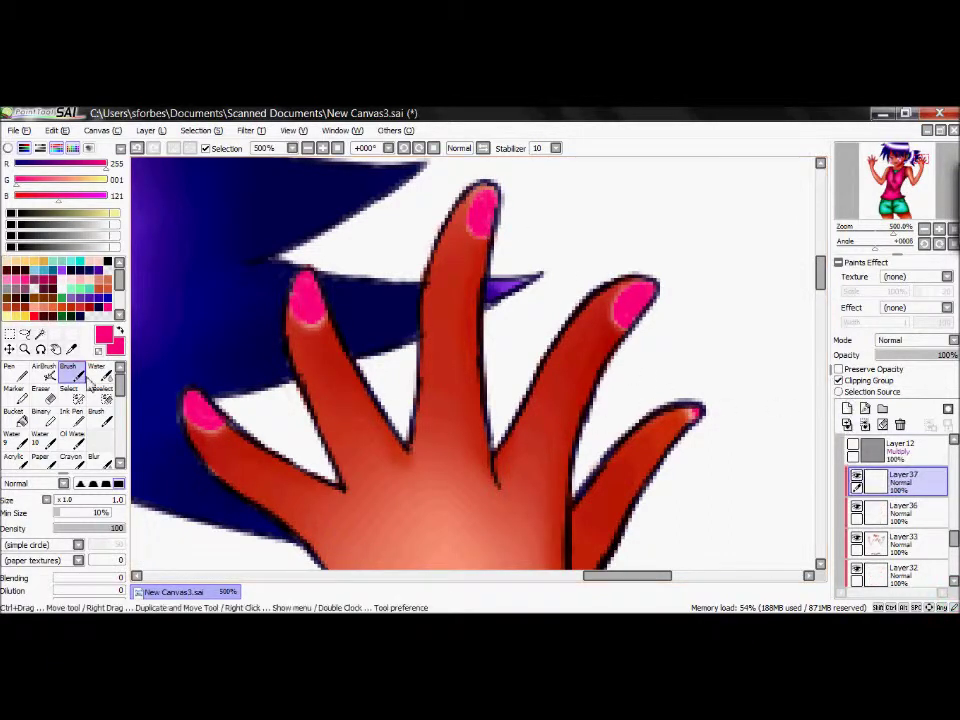
alt+click(180, 392)
click(198, 403)
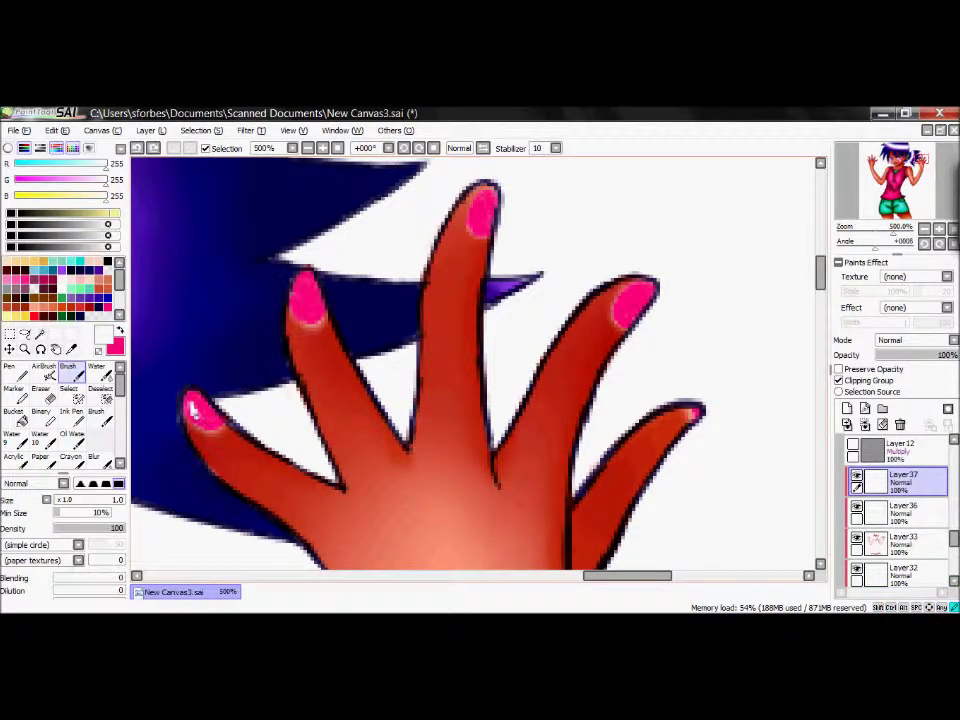
drag(615, 576, 308, 576)
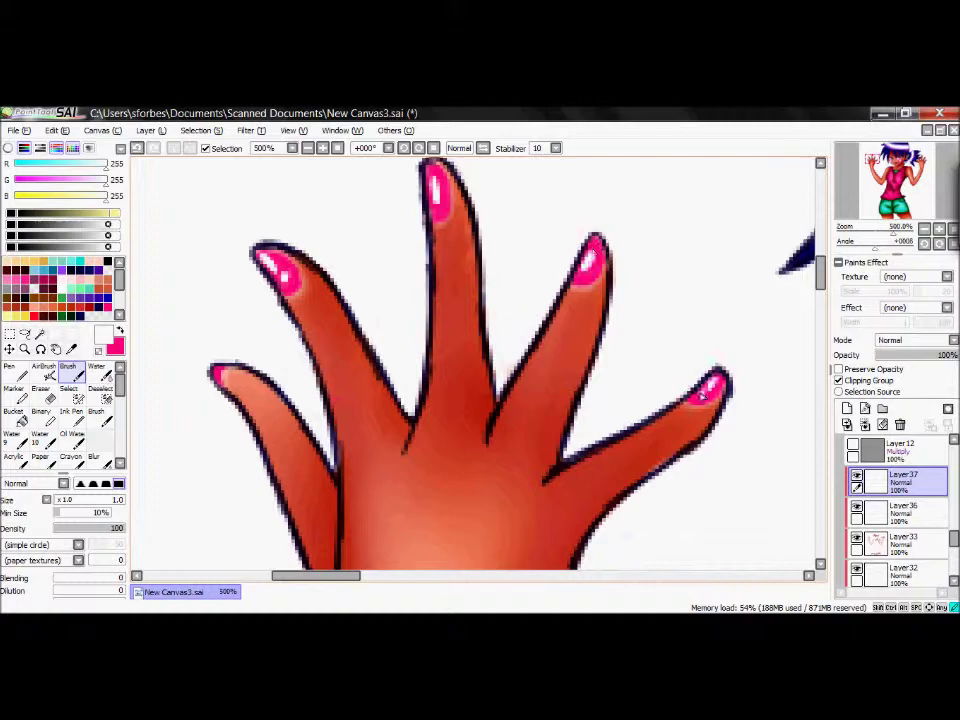
scroll(330, 212, down, 5)
Shade the pink nails on both hands with red (255, 1, 29) using the Brush at size 1.
click(322, 147)
click(322, 147)
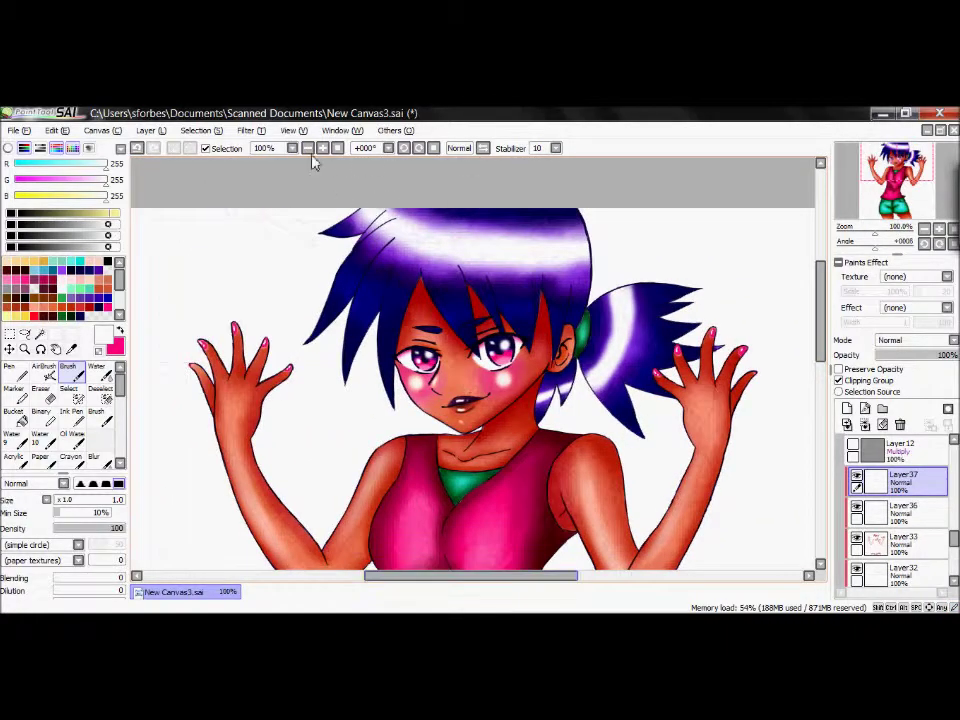
click(322, 147)
click(322, 147)
drag(525, 578, 633, 578)
alt+click(320, 318)
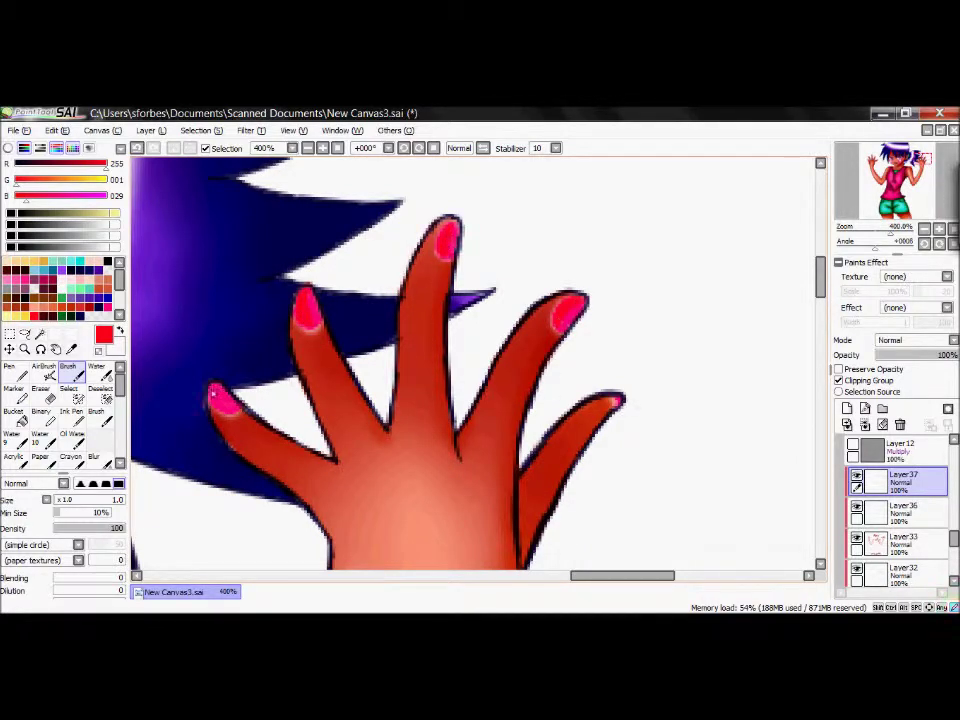
drag(220, 398, 349, 273)
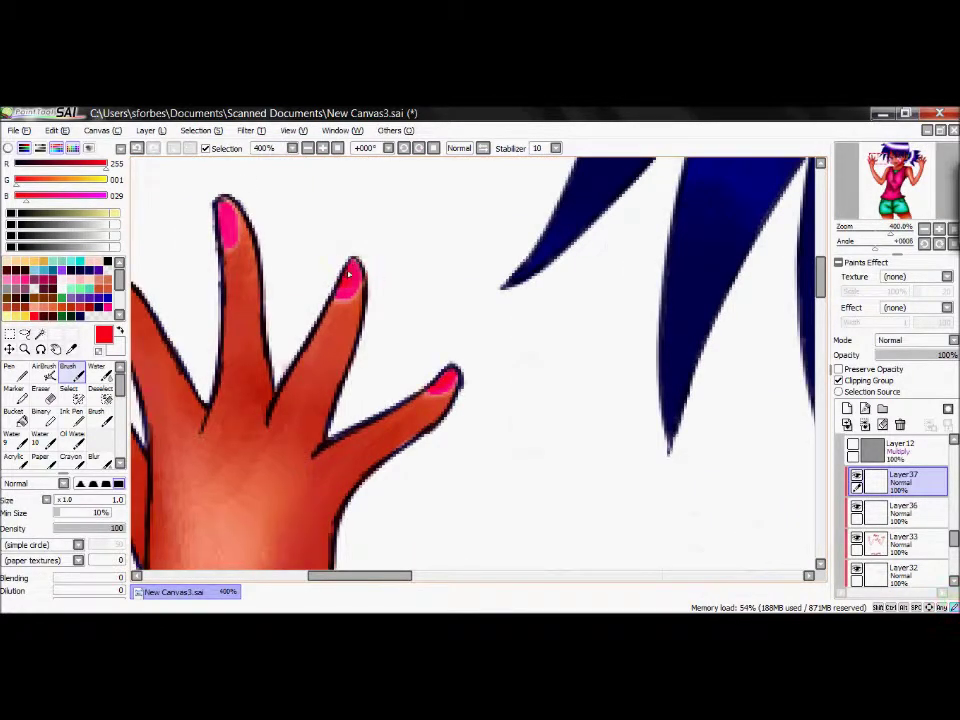
drag(227, 240, 338, 284)
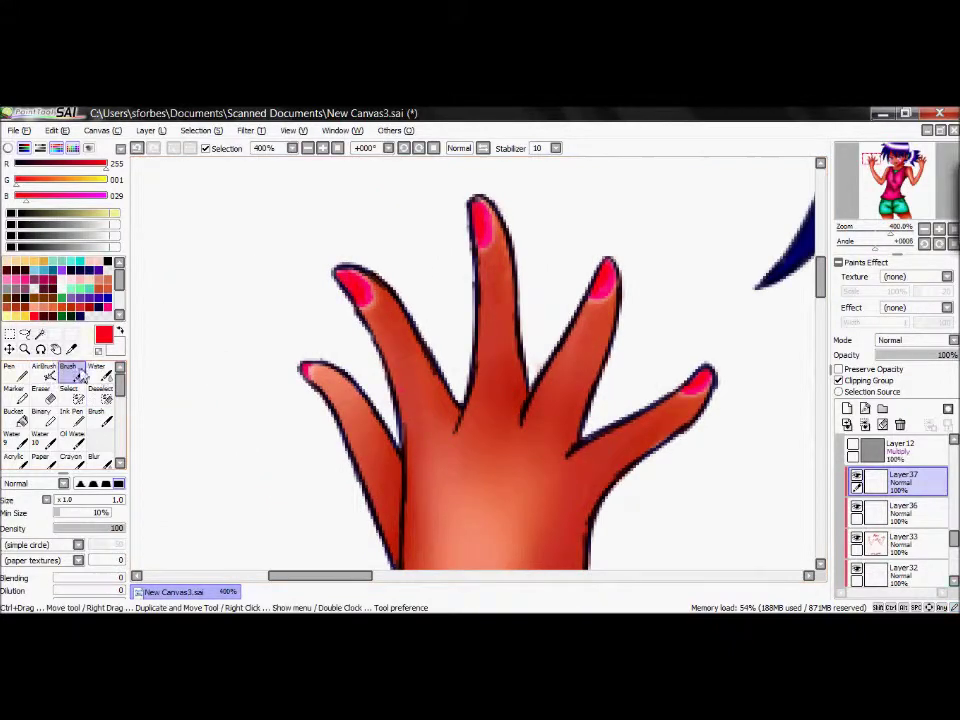
Brush white shine marks at size 1 over the red-shaded nails on both hands.
click(119, 330)
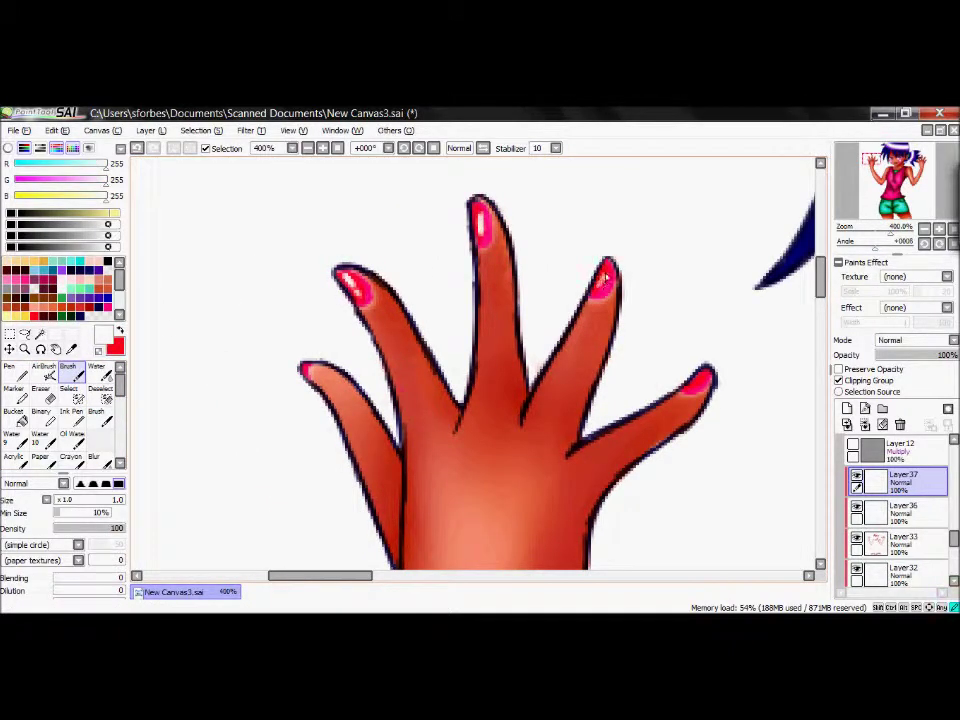
drag(698, 382, 368, 401)
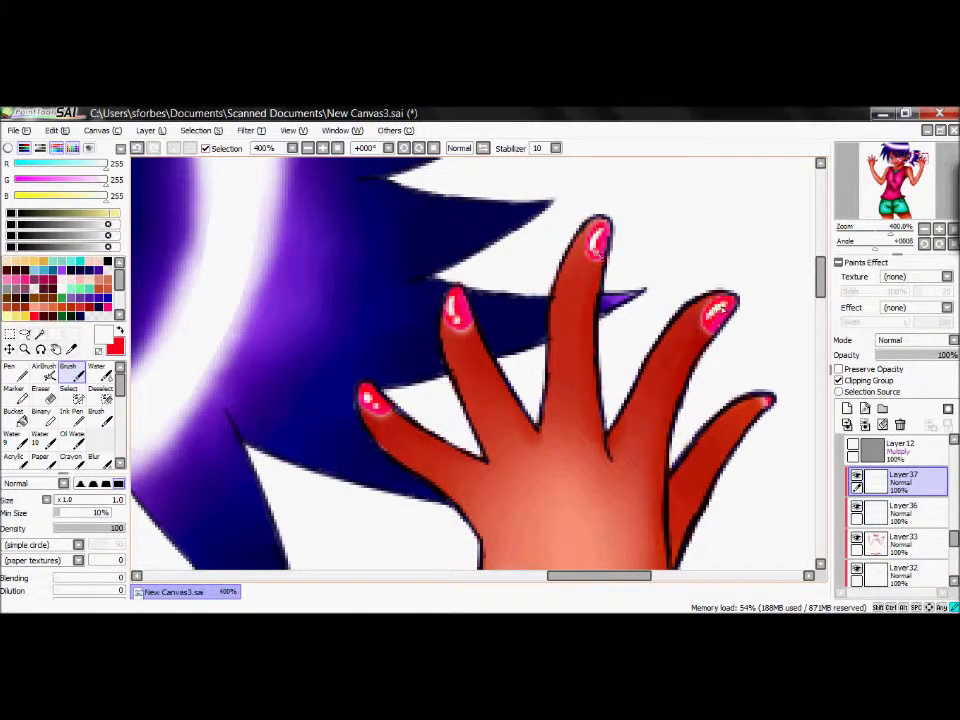
click(292, 148)
click(314, 168)
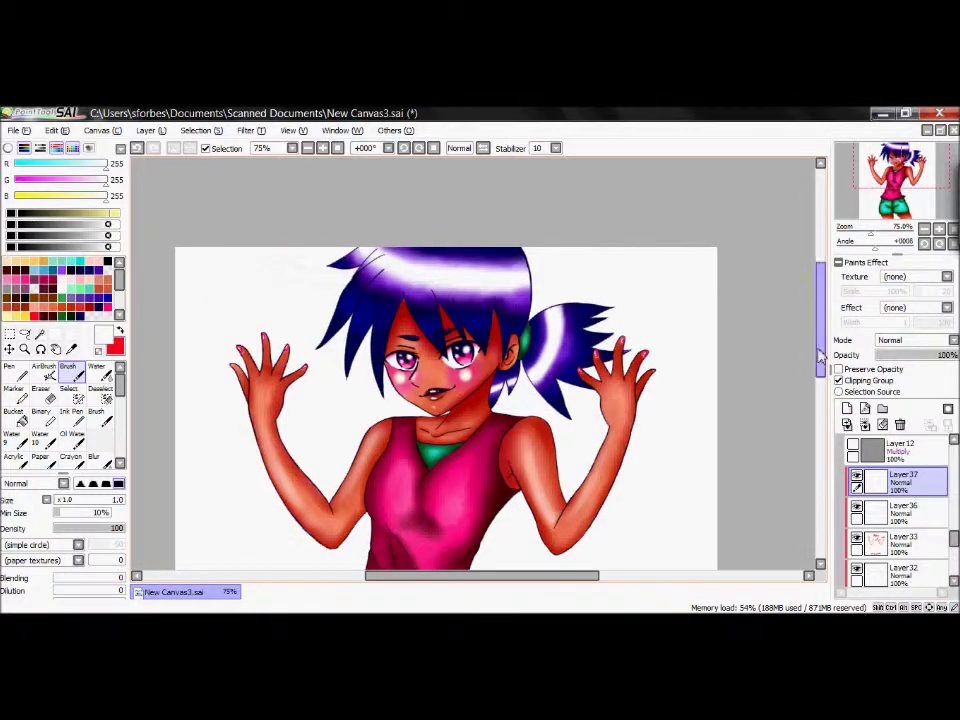
Set the top layer in Set1 to Multiply mode and make red (255, 1, 29) the active Bucket colour.
scroll(475, 370, down, 5)
scroll(475, 370, up, 3)
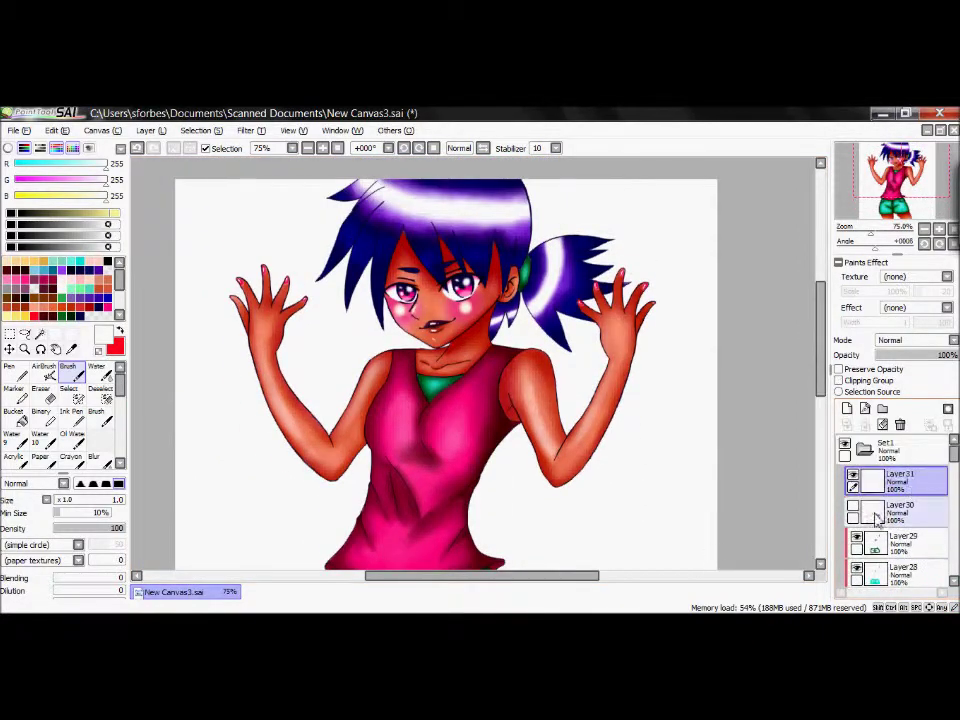
click(14, 414)
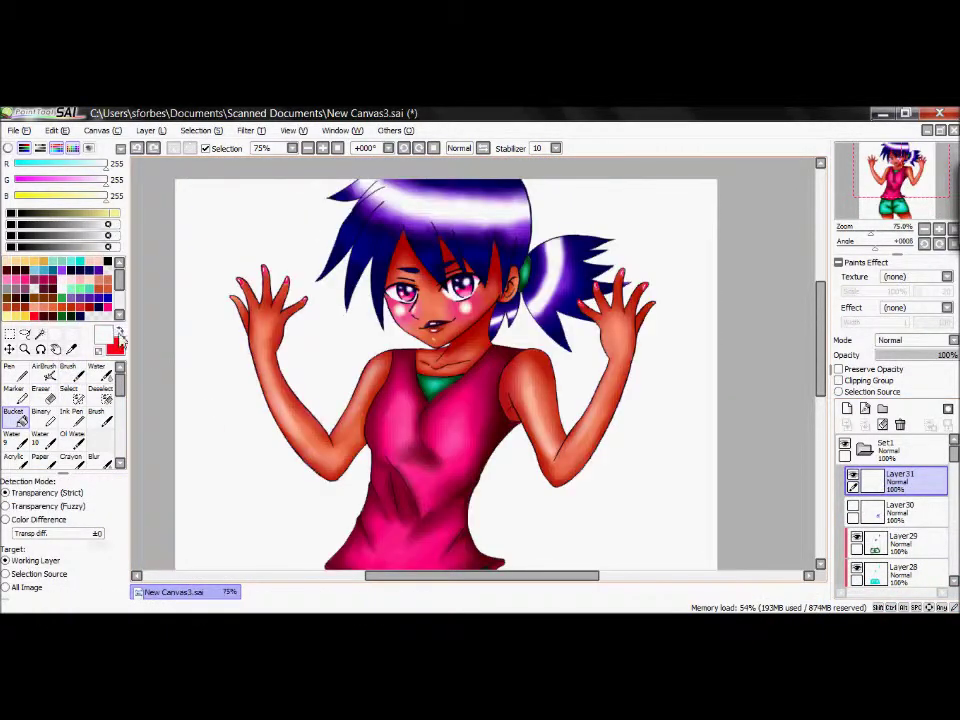
click(938, 341)
click(926, 360)
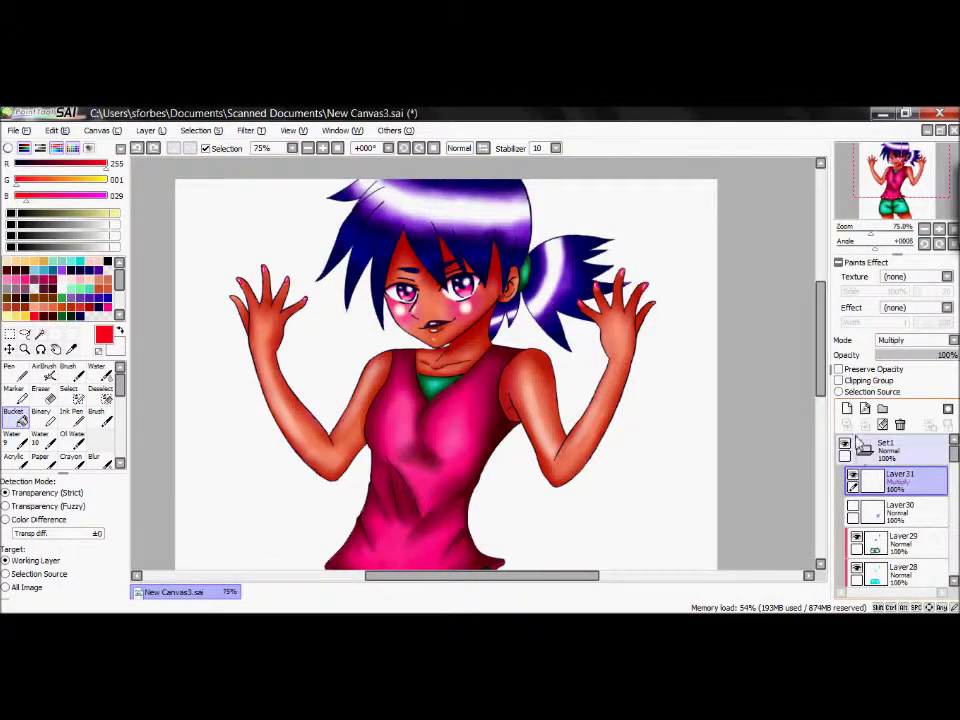
Remove the two topmost layers, Layer31 and Layer30, and add a new empty layer at the top of Set1.
click(847, 408)
click(652, 469)
click(853, 478)
click(853, 478)
click(853, 478)
key(ctrl+e)
key(ctrl+z)
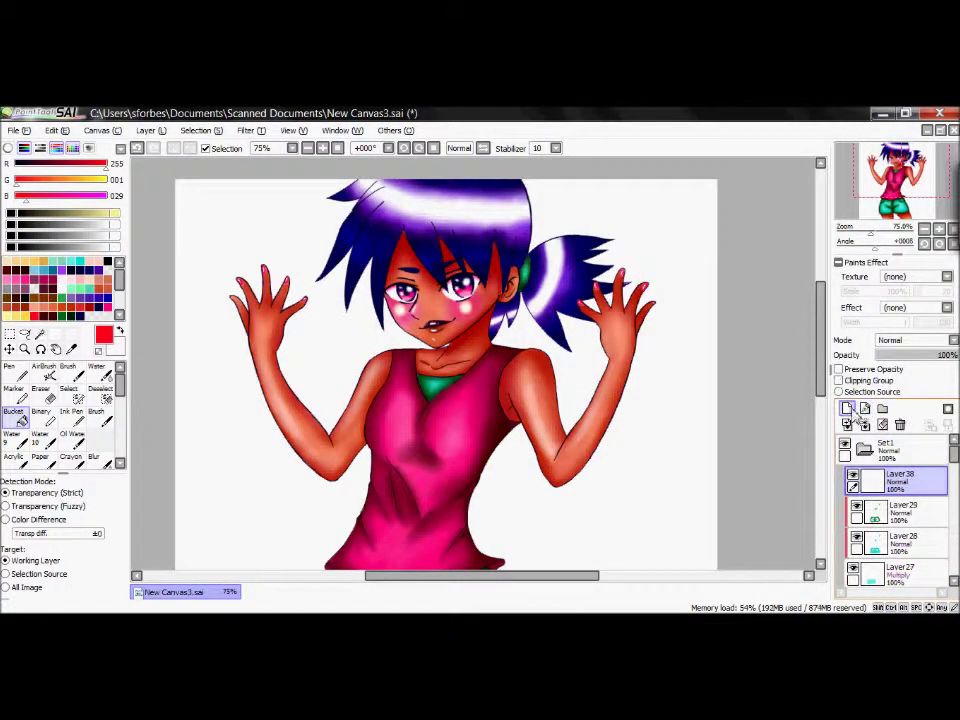
Try brushing a signature on the new layer in the blank area beside the shirt hem, and undo the strokes.
drag(818, 300, 816, 320)
drag(542, 575, 553, 574)
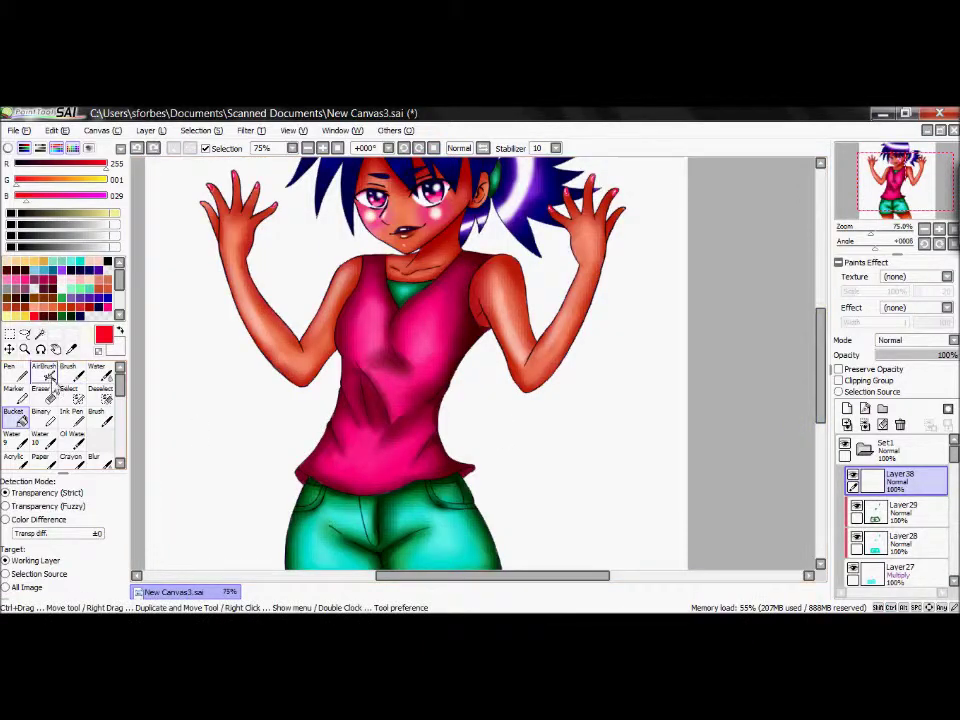
click(44, 372)
click(67, 372)
mouse_move(500, 428)
mouse_down()
mouse_move(502, 446)
mouse_move(527, 429)
mouse_up()
drag(542, 446, 556, 428)
mouse_move(561, 426)
mouse_down()
mouse_move(570, 446)
mouse_move(592, 446)
mouse_up()
drag(598, 424, 620, 446)
key(ctrl+z)
key(ctrl+z)
key(ctrl+z)
key(ctrl+z)
key(ctrl+z)
key(ctrl+z)
key(ctrl+z)
key(ctrl+z)
Brush the artist's signature beside the shirt in blue-violet (53, 0, 171) at size 13.
mouse_move(497, 450)
mouse_down()
mouse_move(525, 428)
mouse_move(585, 413)
mouse_up()
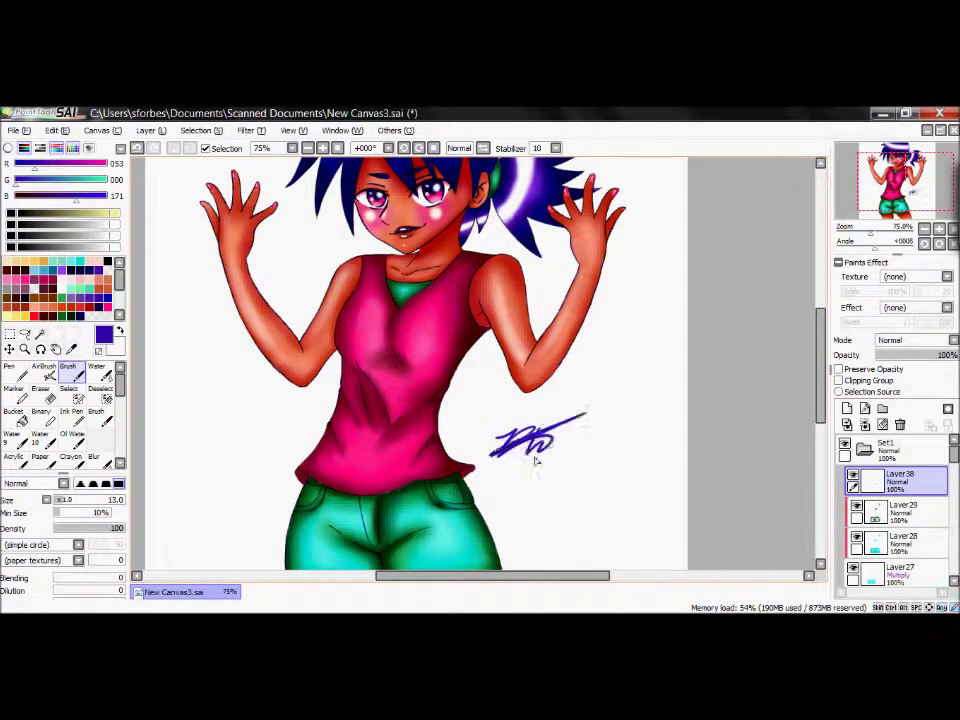
mouse_move(497, 452)
mouse_down()
mouse_move(596, 403)
mouse_move(534, 426)
mouse_move(605, 372)
mouse_up()
key(ctrl+z)
key(ctrl+z)
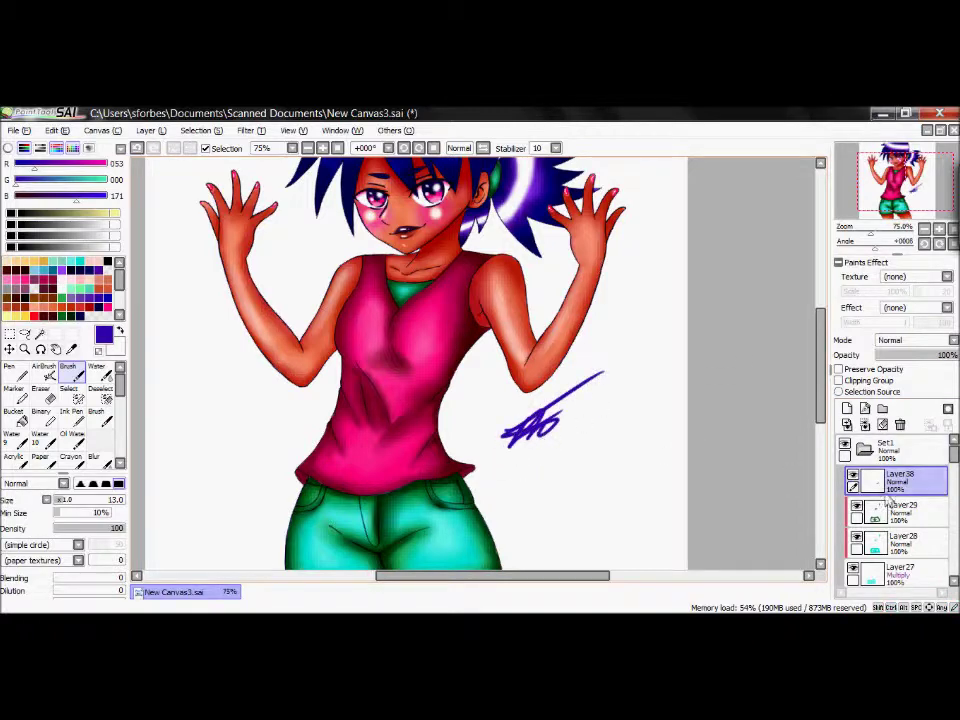
Handwrite the date 12/31/2015 below the signature in blue-violet and add a zigzag flourish underneath.
scroll(500, 400, down, 2)
click(18, 130)
click(555, 451)
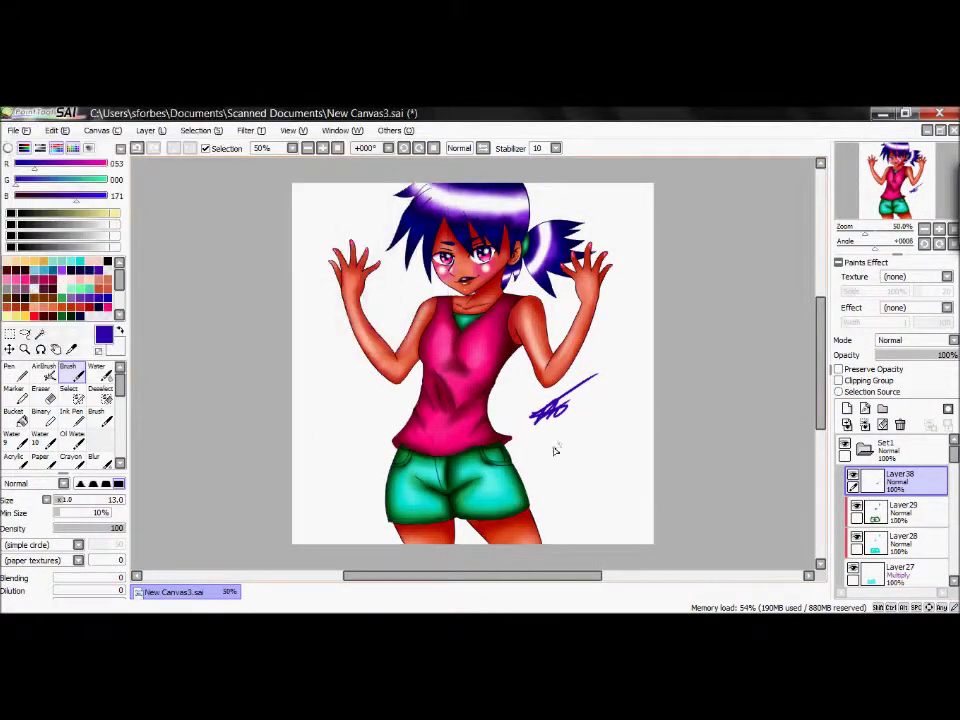
drag(598, 437, 591, 455)
mouse_move(601, 440)
mouse_down()
mouse_move(611, 453)
mouse_move(618, 439)
mouse_up()
drag(626, 437, 625, 455)
drag(641, 437, 631, 453)
drag(566, 462, 590, 486)
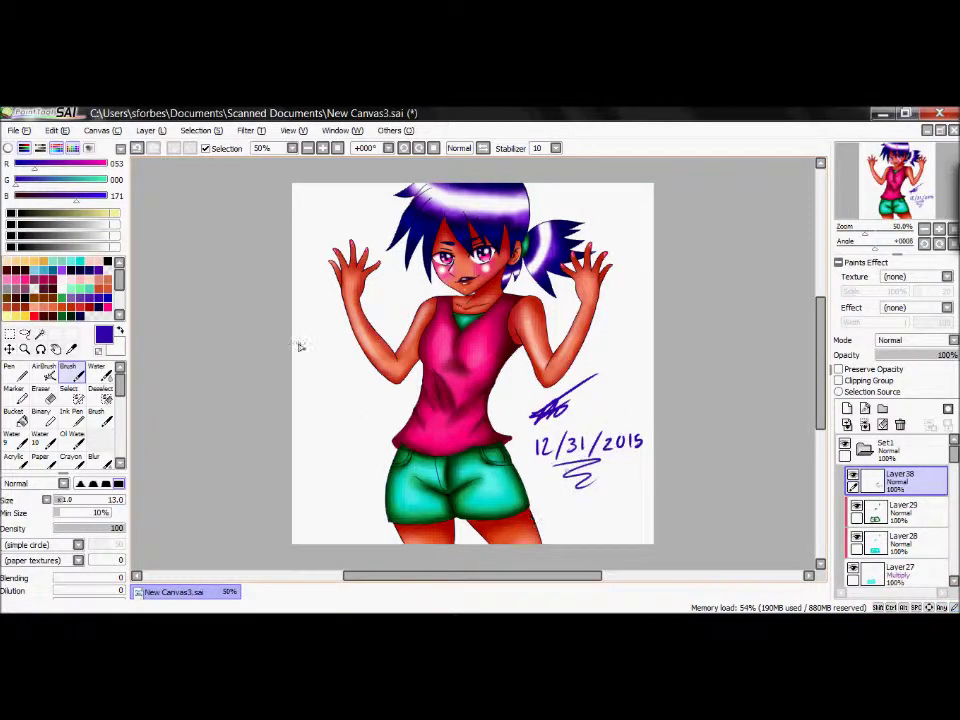
Save the signed drawing as New Canvas3.sai.
click(18, 130)
click(64, 230)
click(350, 298)
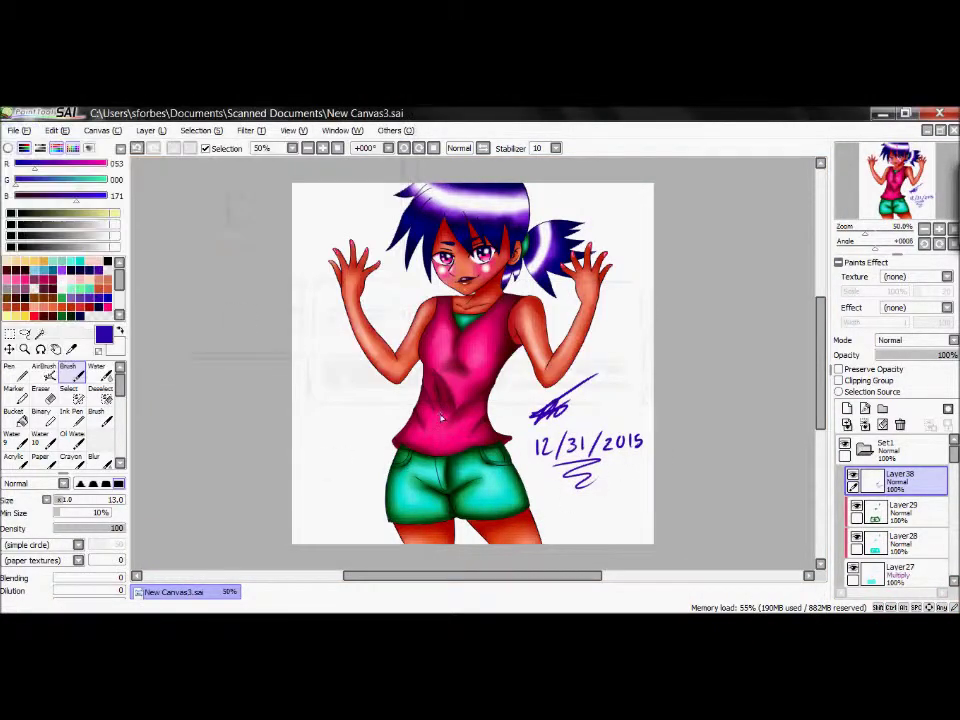